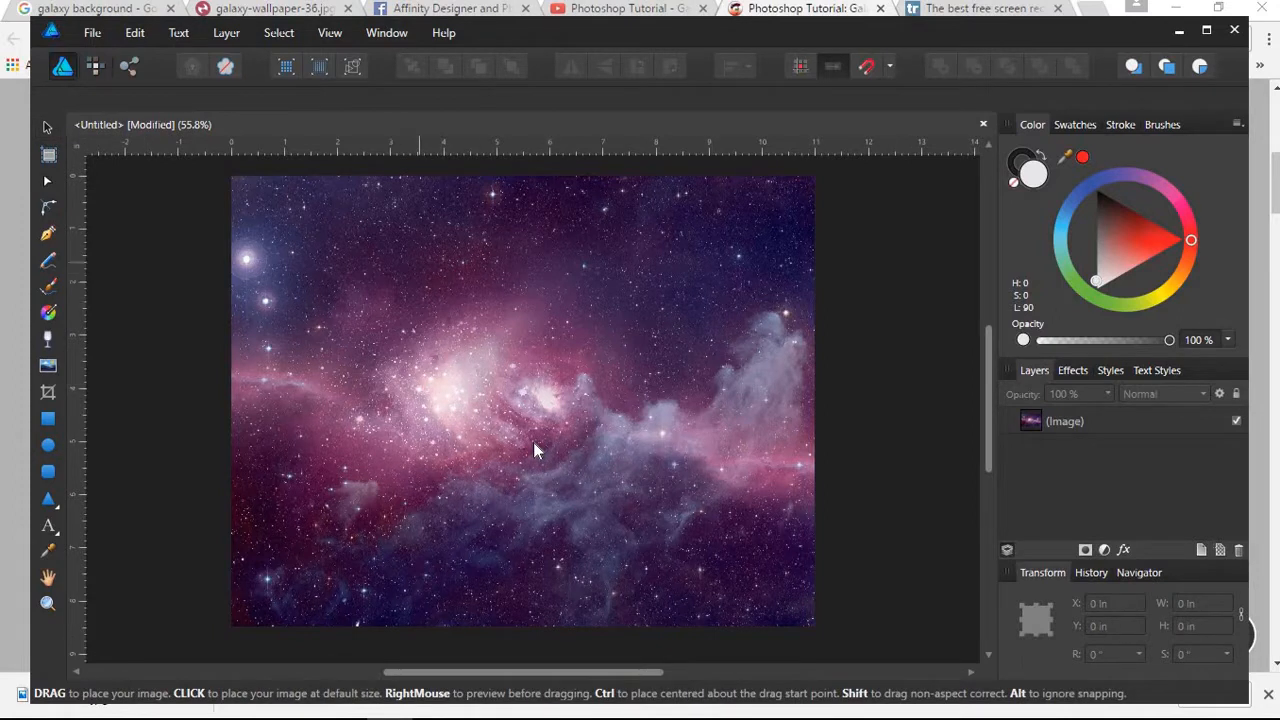
# Place the Model-1 portrait photo, about 7.27 in wide, over the middle of the galaxy background.
pyautogui.moveTo(419, 279)
pyautogui.mouseDown()
pyautogui.moveTo(768, 660)
pyautogui.moveTo(1126, 645)
pyautogui.mouseUp()
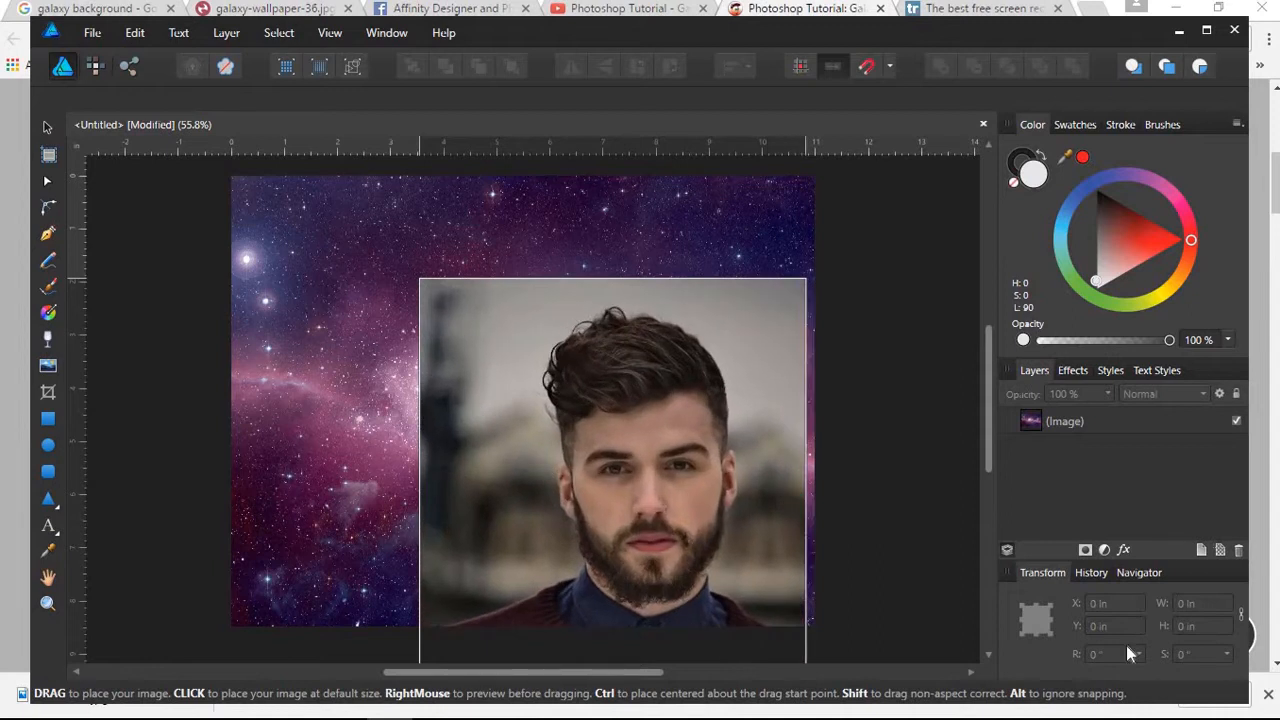
pyautogui.moveTo(620, 450); pyautogui.dragTo(517, 369)
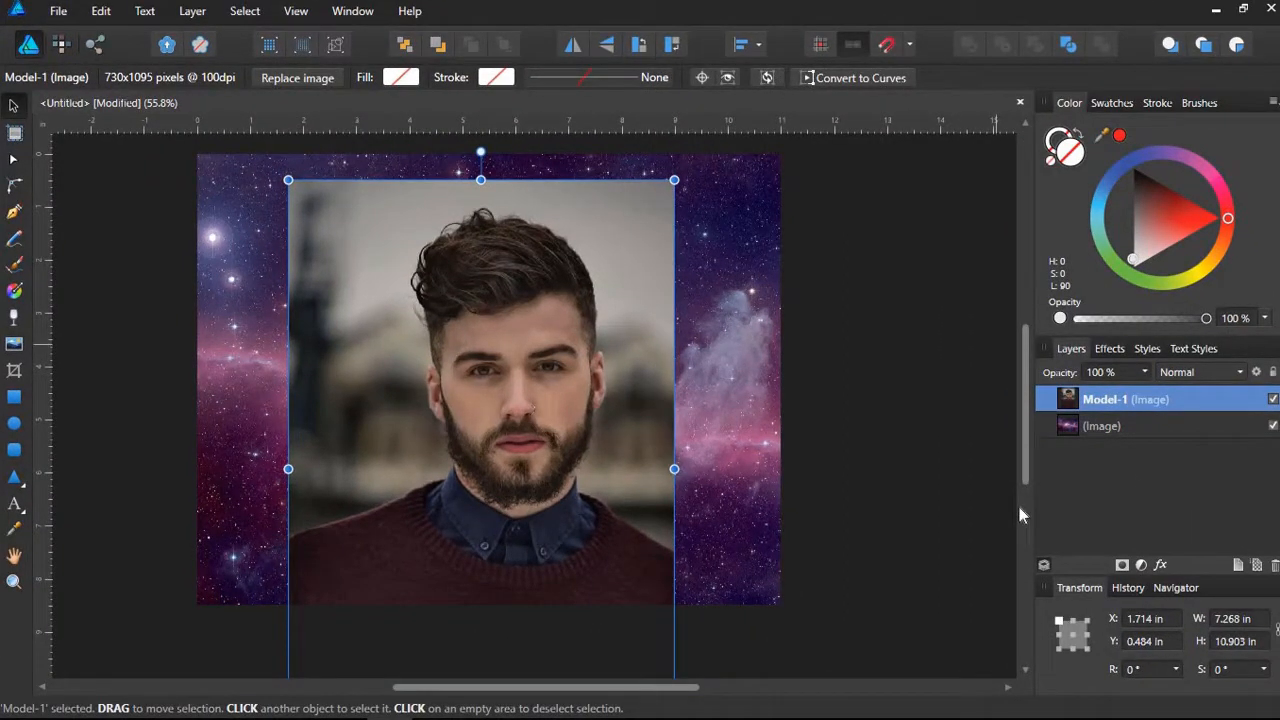
# In the Pixel persona, draw a freehand selection loosely around the man's head, about 4.1 in by 6.02 in.
pyautogui.click(61, 44)
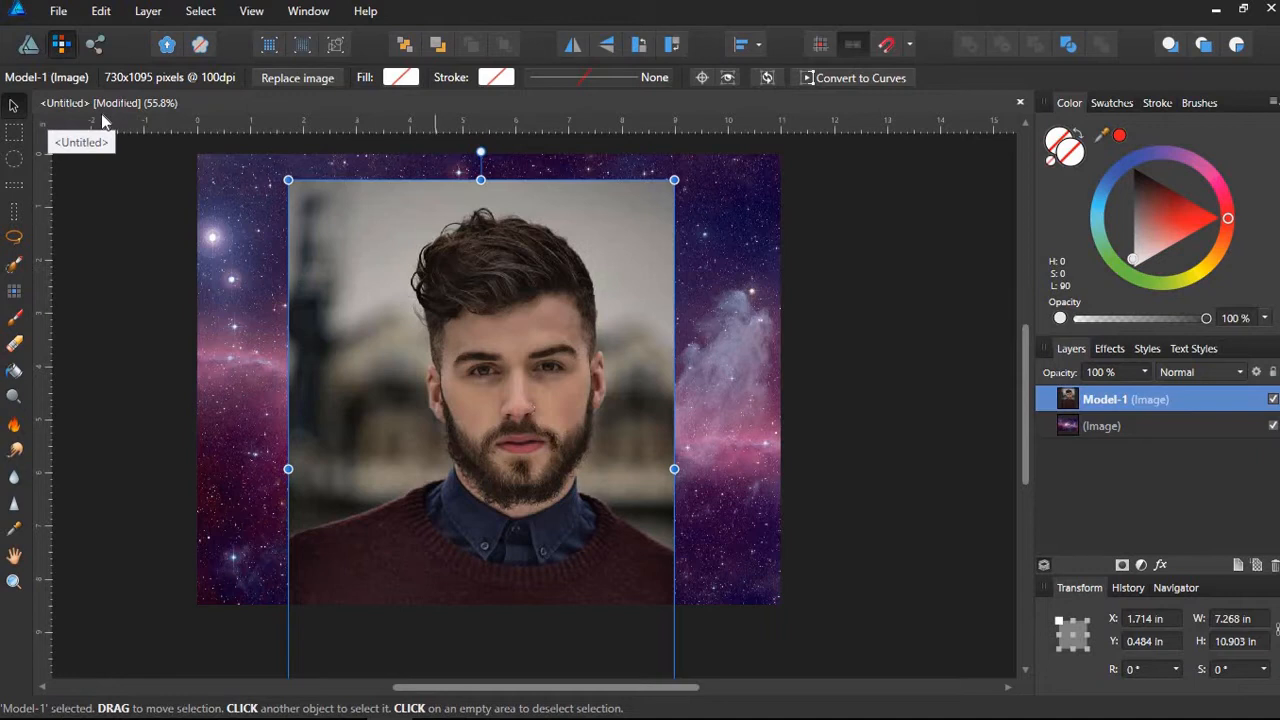
pyautogui.moveTo(430, 234)
pyautogui.mouseDown()
pyautogui.moveTo(409, 254)
pyautogui.moveTo(443, 219)
pyautogui.moveTo(413, 268)
pyautogui.moveTo(450, 440)
pyautogui.mouseUp()
pyautogui.click(18, 242)
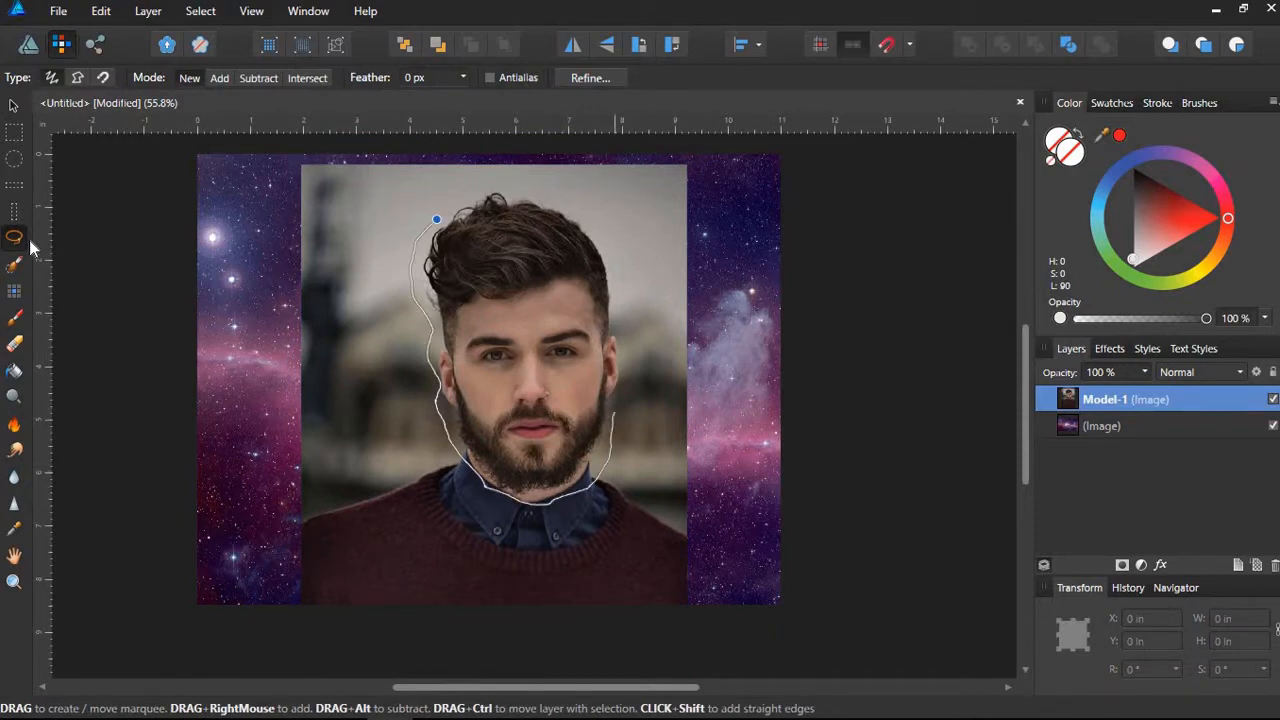
pyautogui.moveTo(613, 413)
pyautogui.mouseDown()
pyautogui.moveTo(621, 287)
pyautogui.moveTo(584, 217)
pyautogui.moveTo(518, 185)
pyautogui.moveTo(436, 216)
pyautogui.mouseUp()
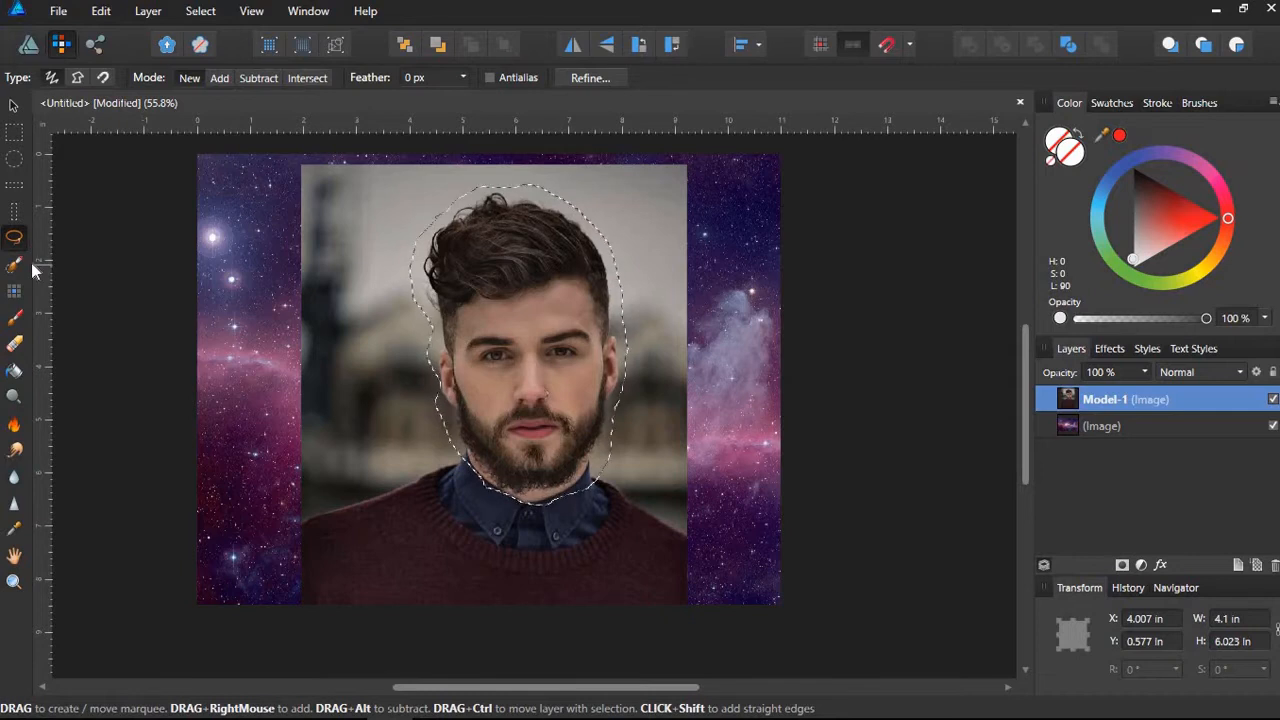
pyautogui.press('space')
pyautogui.moveTo(548, 366)
pyautogui.mouseDown()
pyautogui.moveTo(699, 443)
pyautogui.moveTo(522, 345)
pyautogui.moveTo(563, 379)
pyautogui.mouseUp()
pyautogui.hotkey('ctrl', 'd')
pyautogui.press('space')
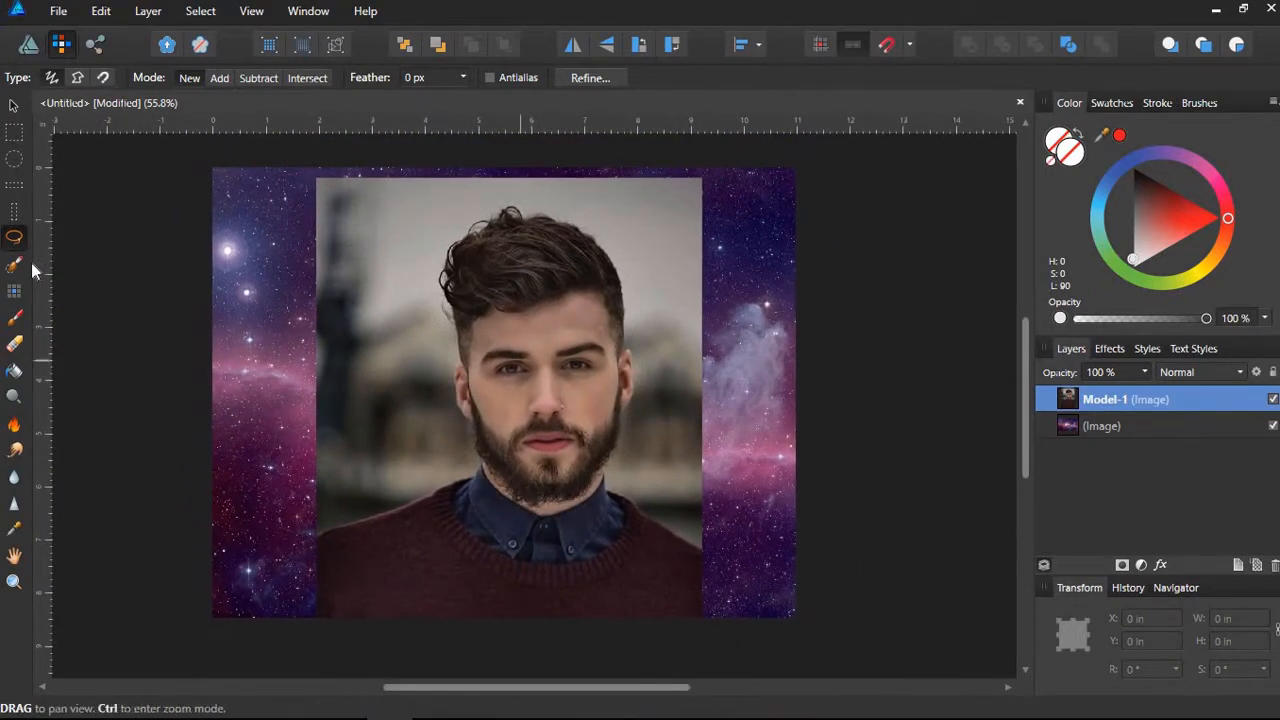
pyautogui.hotkey('ctrl', 'z')
# Subtract the background along the curly hair and the adjacent ear and cheek from the selection with the 9 px edge-snapping Selection Brush.
pyautogui.press('space')
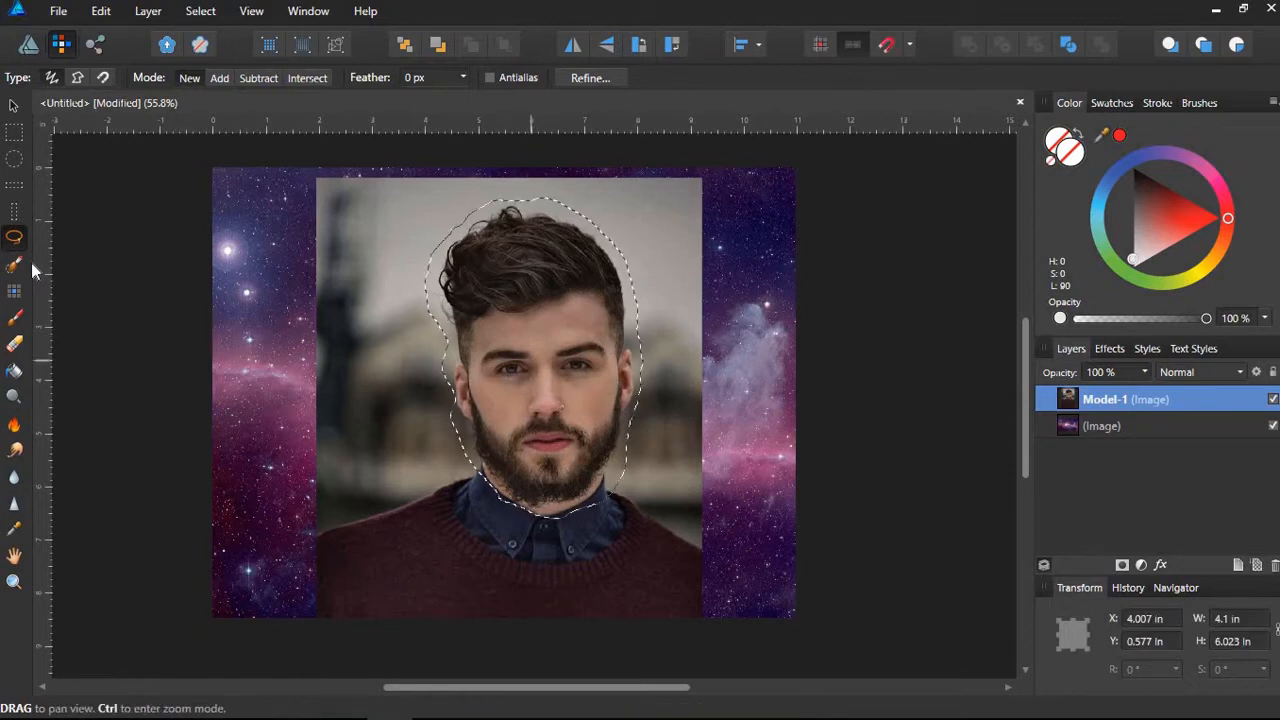
pyautogui.moveTo(543, 423)
pyautogui.mouseDown()
pyautogui.moveTo(626, 489)
pyautogui.moveTo(529, 431)
pyautogui.moveTo(499, 429)
pyautogui.moveTo(594, 457)
pyautogui.moveTo(505, 440)
pyautogui.mouseUp()
pyautogui.press('space')
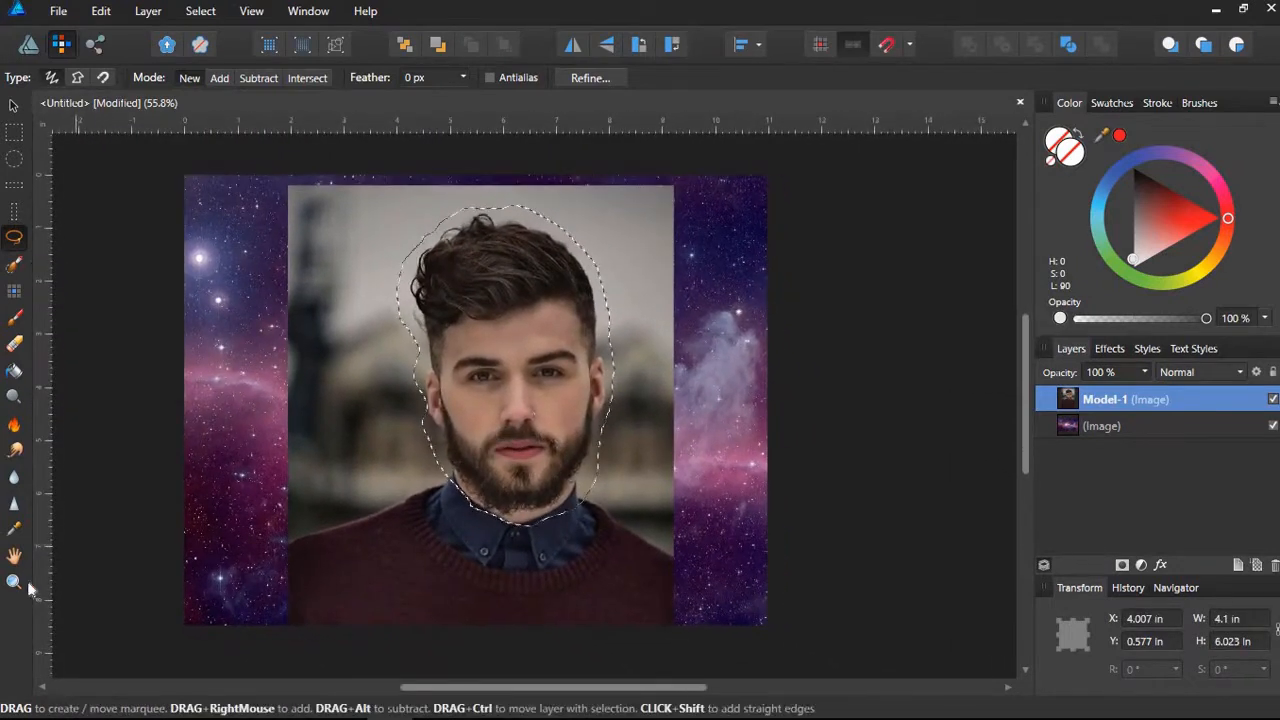
pyautogui.click(22, 582)
pyautogui.moveTo(516, 351); pyautogui.dragTo(614, 351)
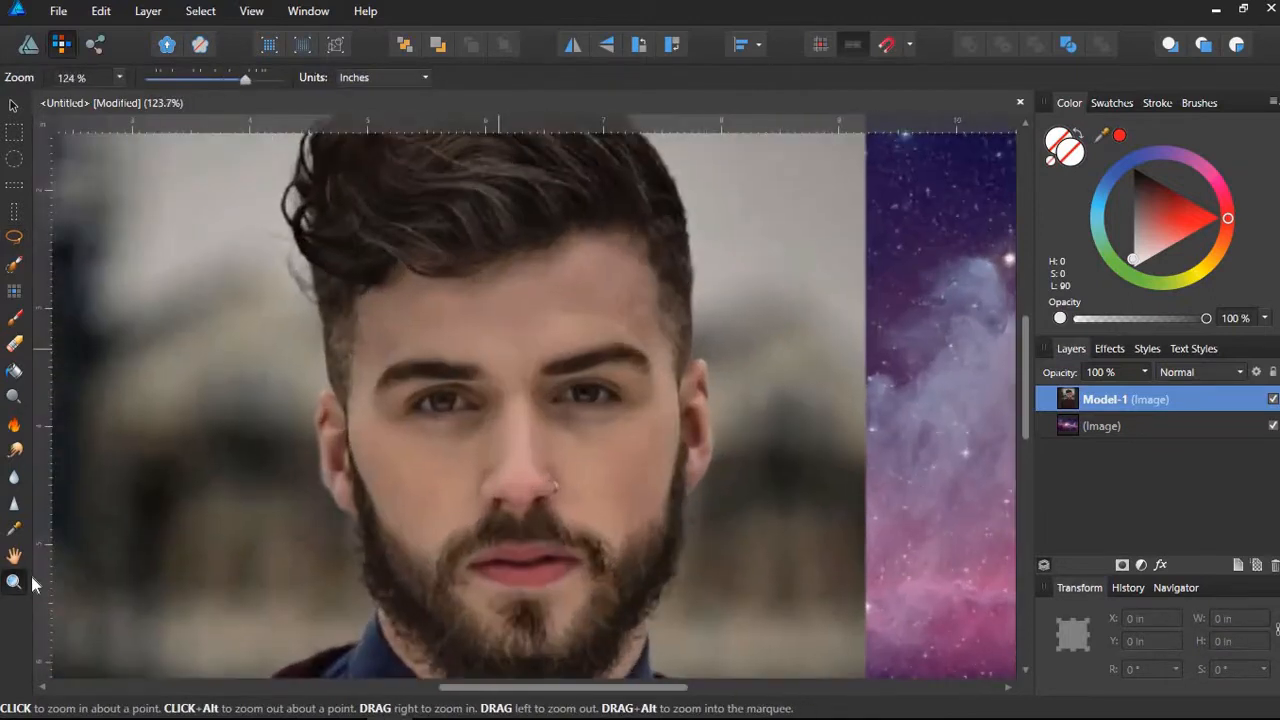
pyautogui.hotkey('ctrl', '1')
pyautogui.press('space')
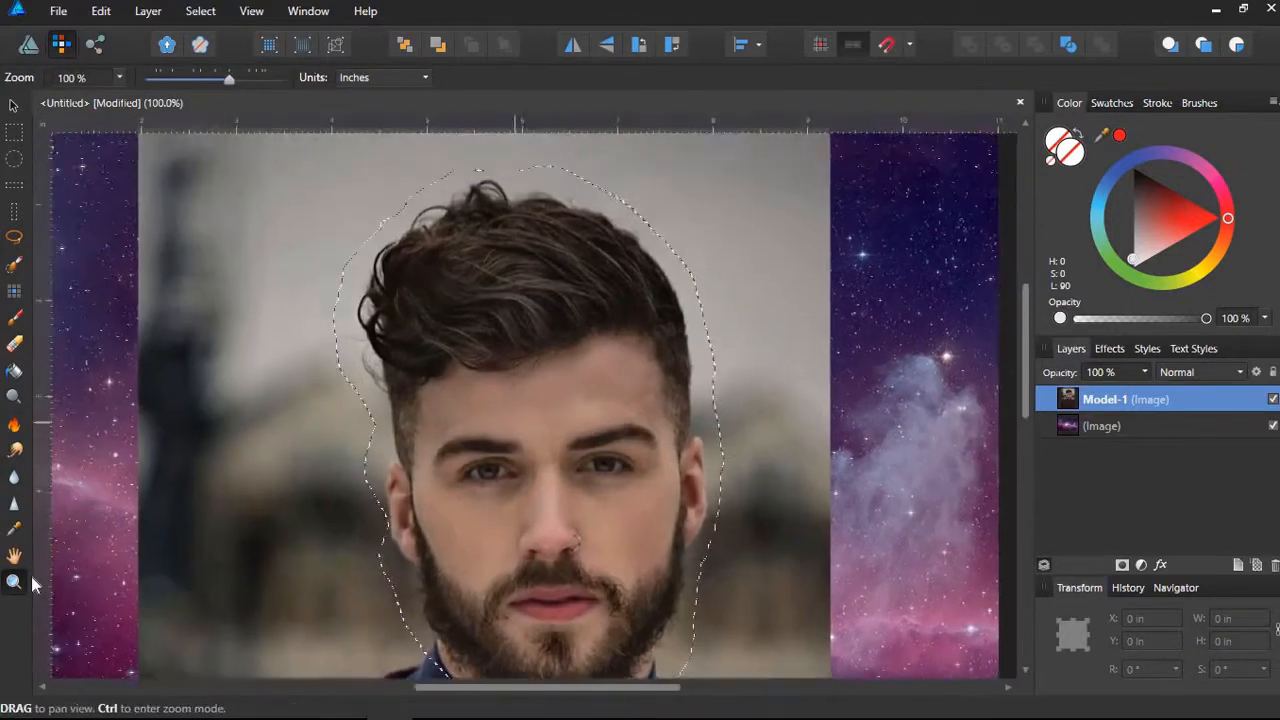
pyautogui.moveTo(516, 422); pyautogui.dragTo(540, 407)
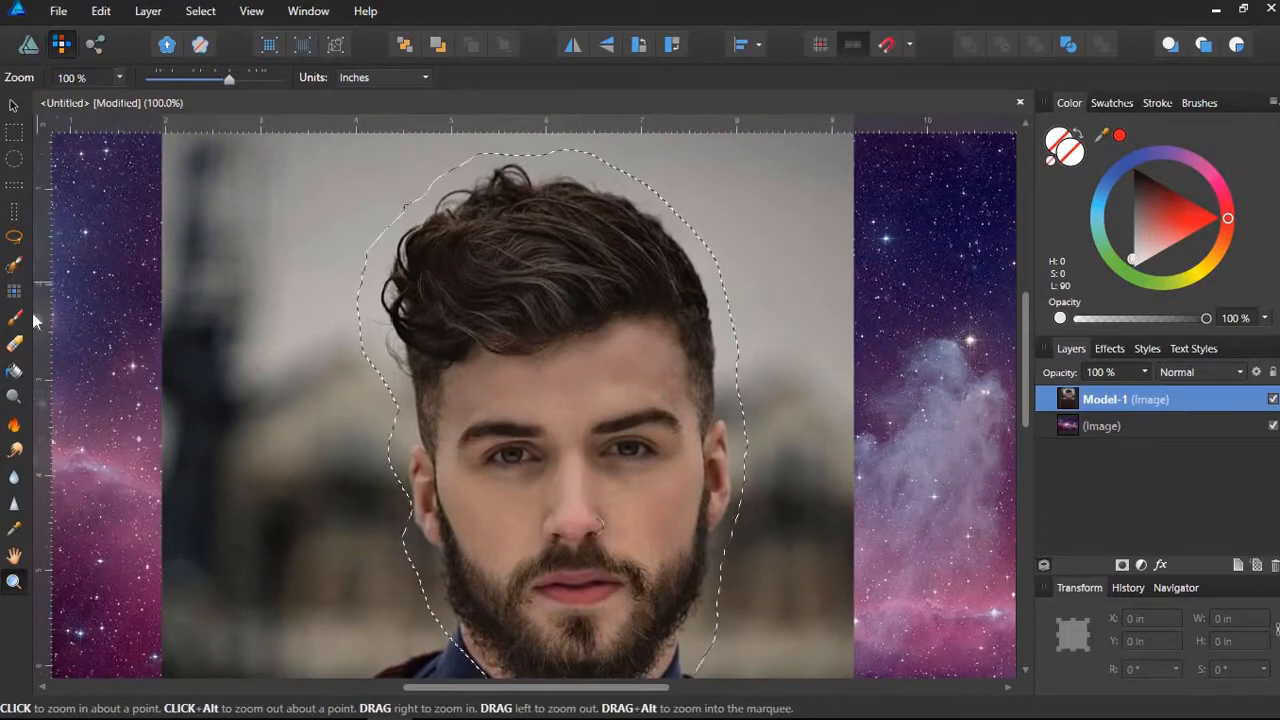
pyautogui.moveTo(648, 470); pyautogui.dragTo(598, 448)
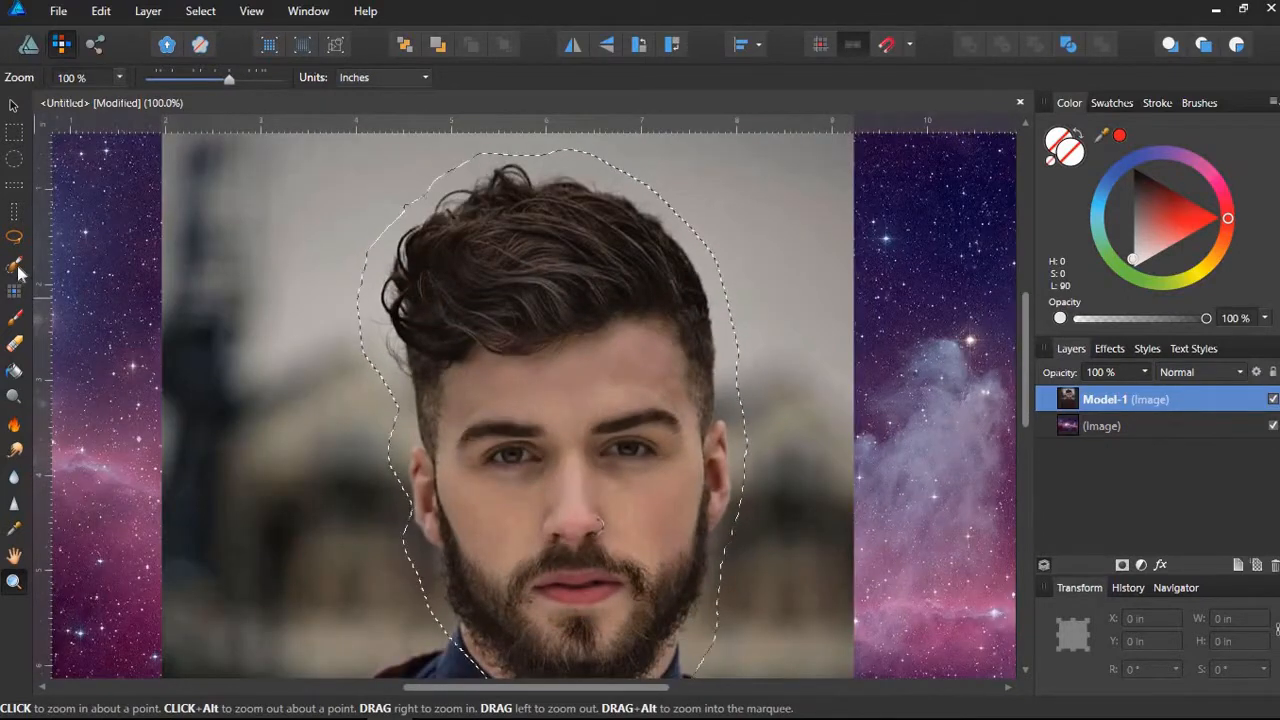
pyautogui.click(15, 265)
pyautogui.moveTo(375, 260)
pyautogui.mouseDown()
pyautogui.moveTo(360, 315)
pyautogui.moveTo(412, 470)
pyautogui.mouseUp()
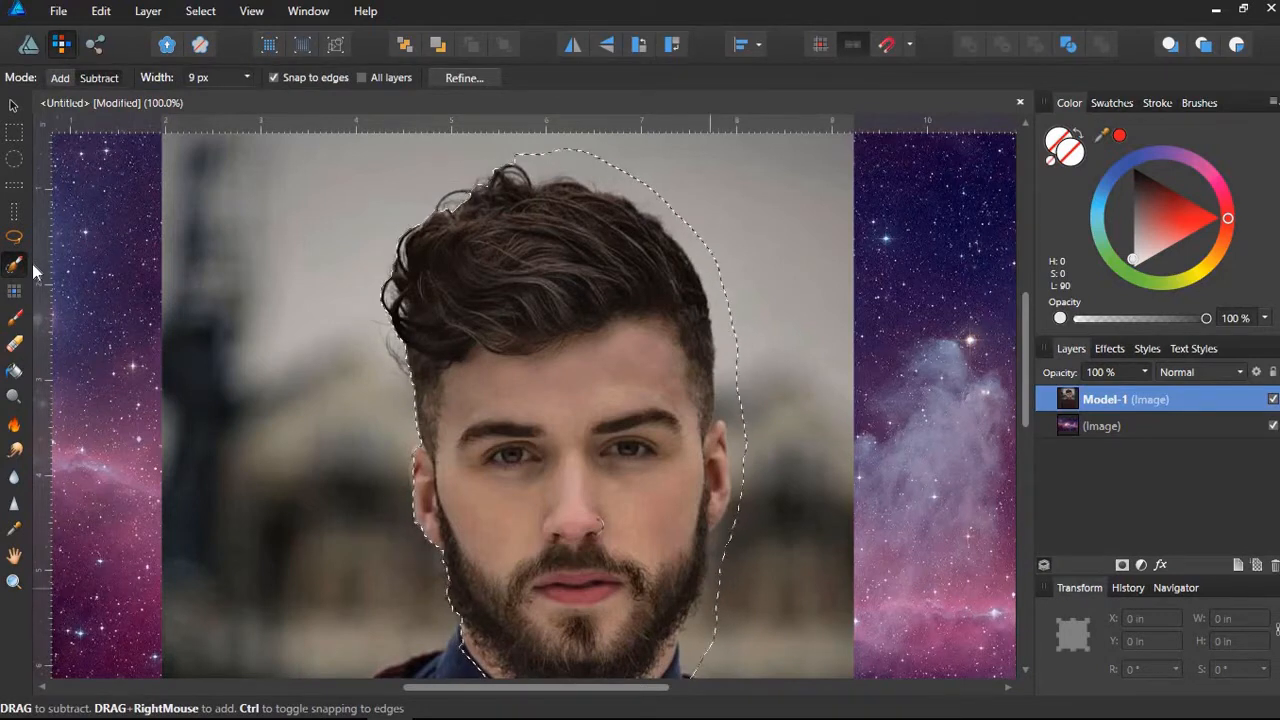
# Subtract the background along the other side of the face and the beard, and add the missed ear area back.
pyautogui.moveTo(710, 588); pyautogui.dragTo(710, 612)
pyautogui.moveTo(724, 400)
pyautogui.mouseDown()
pyautogui.moveTo(694, 222)
pyautogui.moveTo(697, 332)
pyautogui.moveTo(675, 412)
pyautogui.moveTo(573, 548)
pyautogui.mouseUp()
pyautogui.press('space')
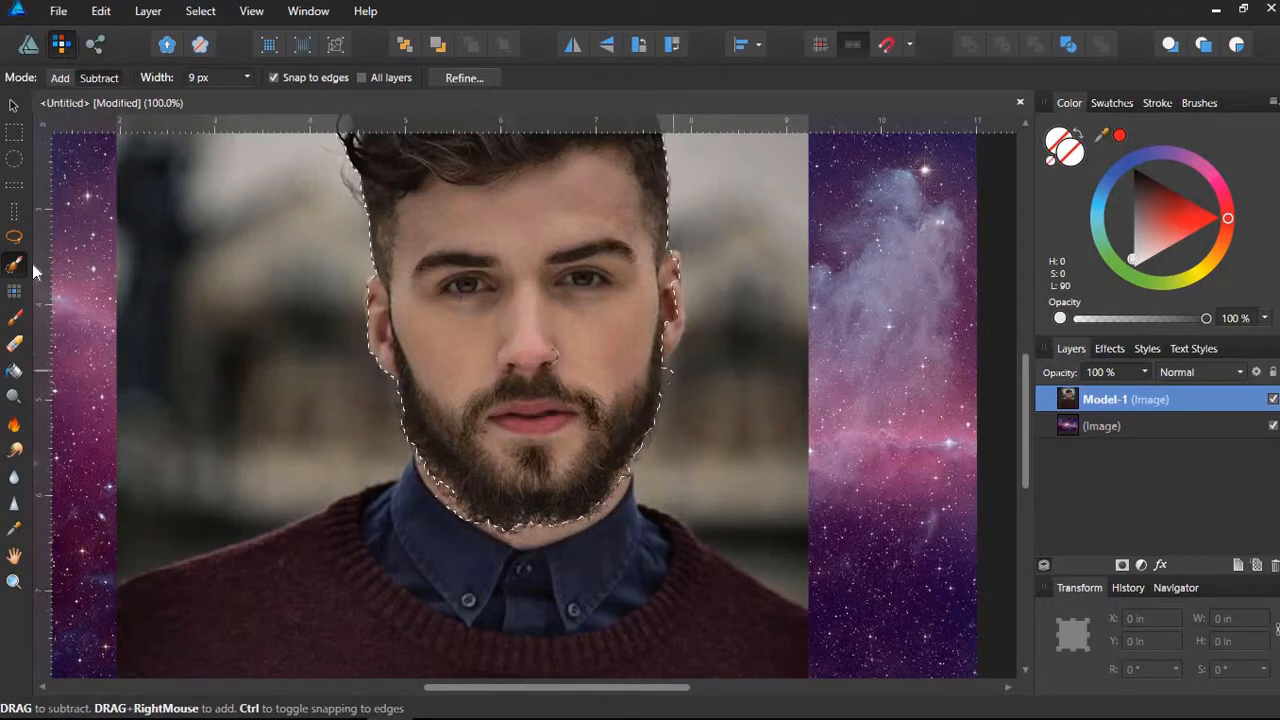
pyautogui.click(63, 77)
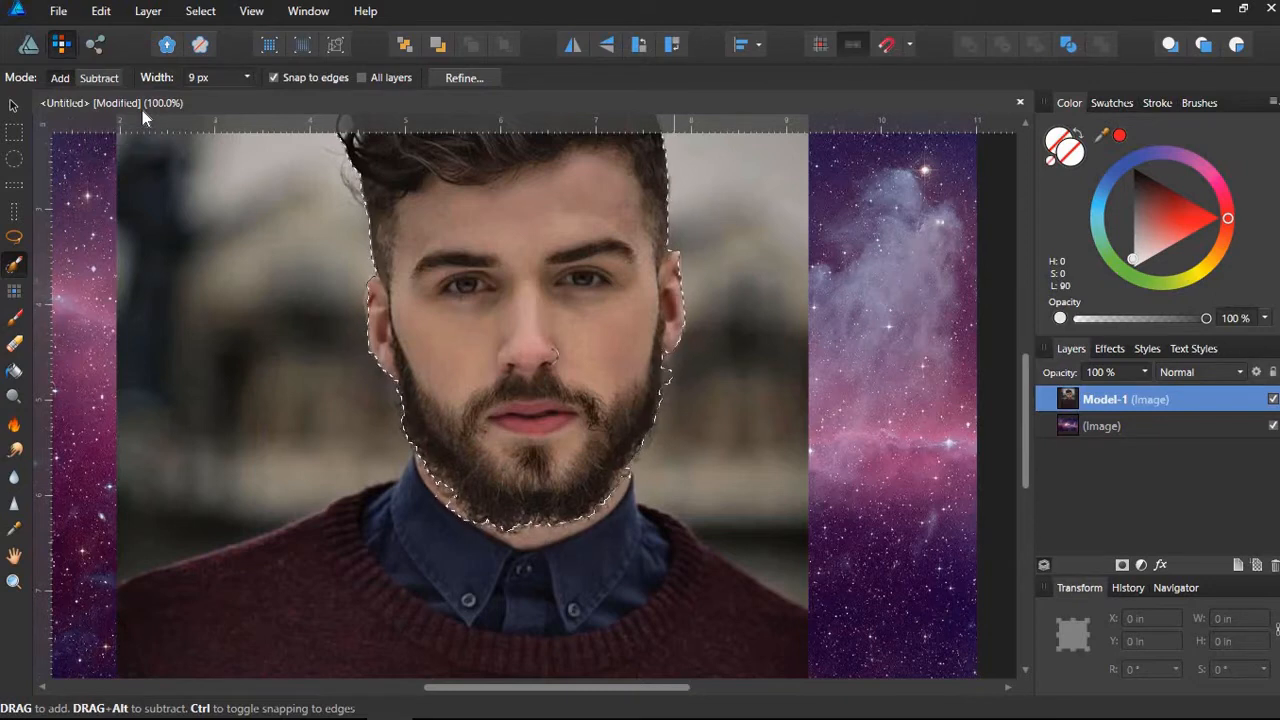
# Subtract the background gaps inside the two curls on top of the hair and add their outer strands back to the selection.
pyautogui.press('space')
pyautogui.moveTo(385, 236); pyautogui.dragTo(452, 413)
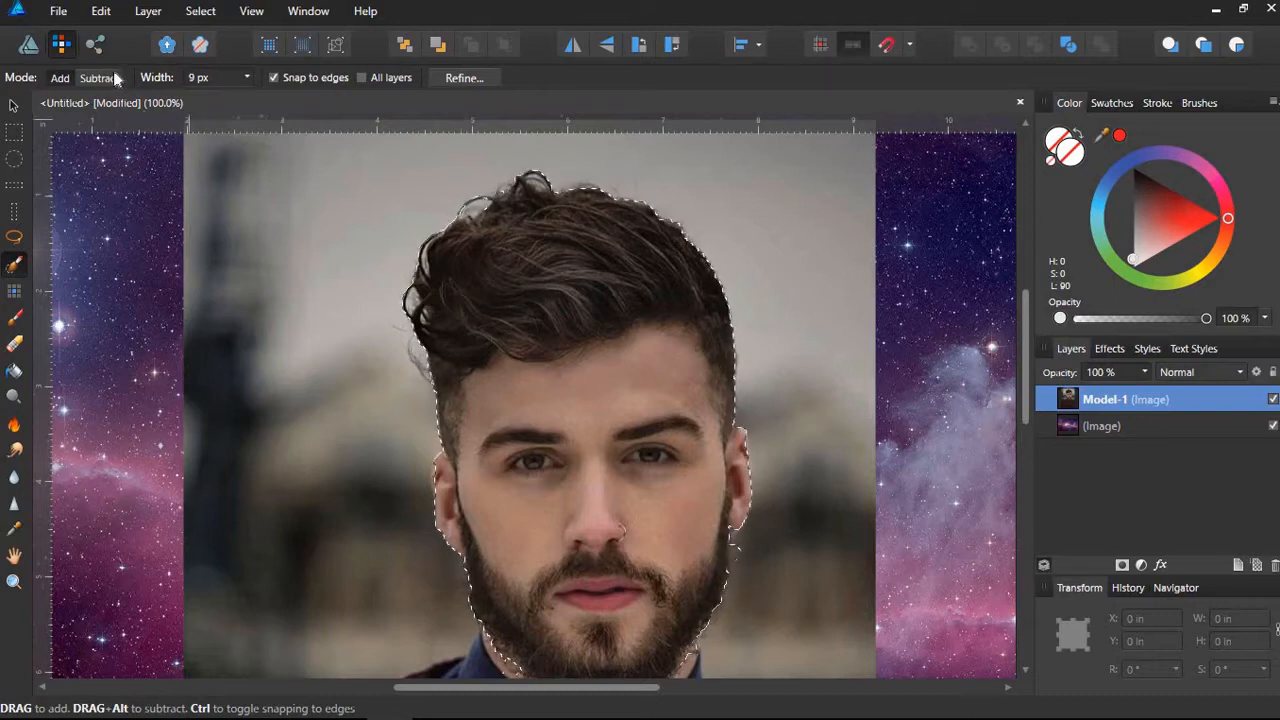
pyautogui.click(112, 75)
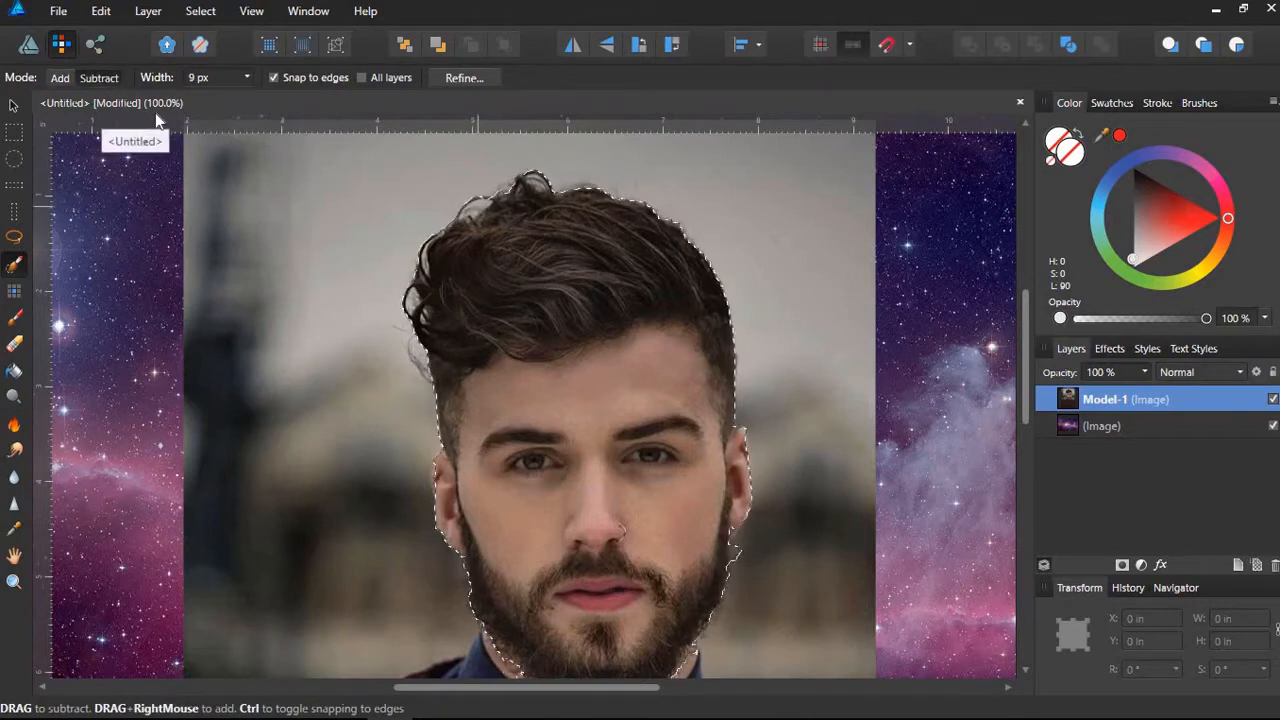
pyautogui.press('space')
pyautogui.press('ctrl')
pyautogui.moveTo(505, 228)
pyautogui.mouseDown()
pyautogui.moveTo(766, 326)
pyautogui.moveTo(630, 345)
pyautogui.mouseUp()
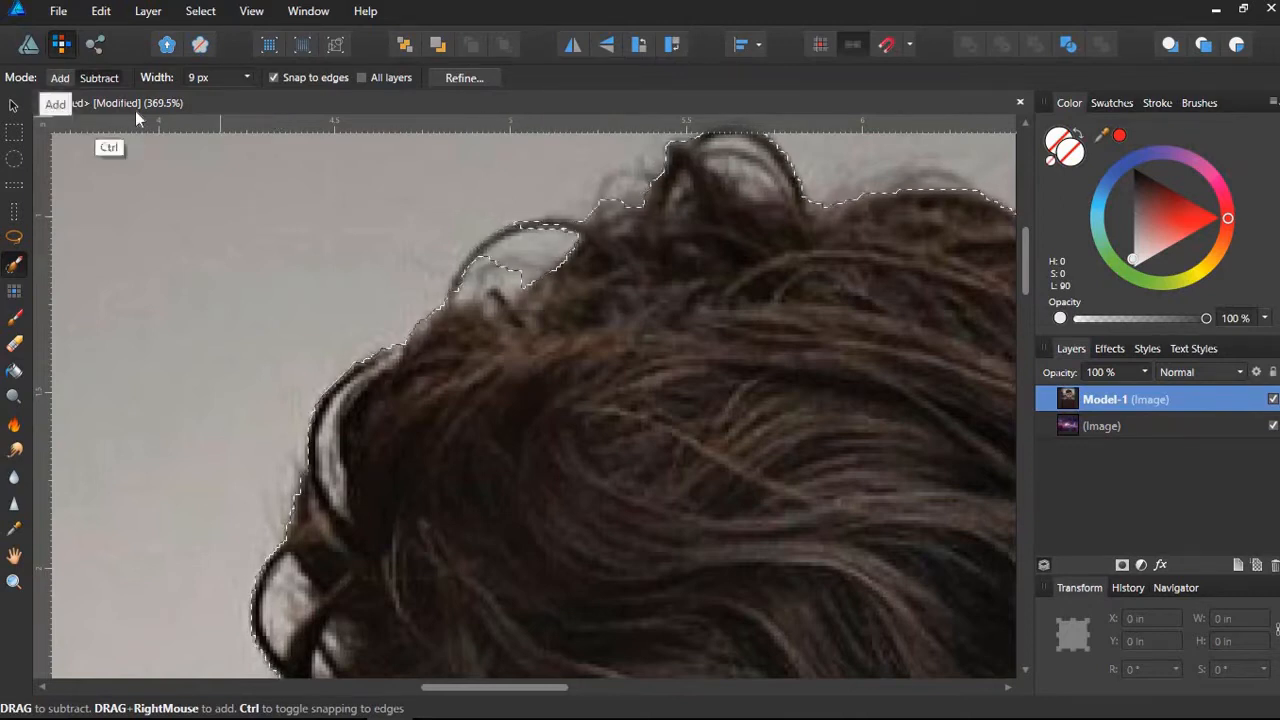
pyautogui.click(74, 80)
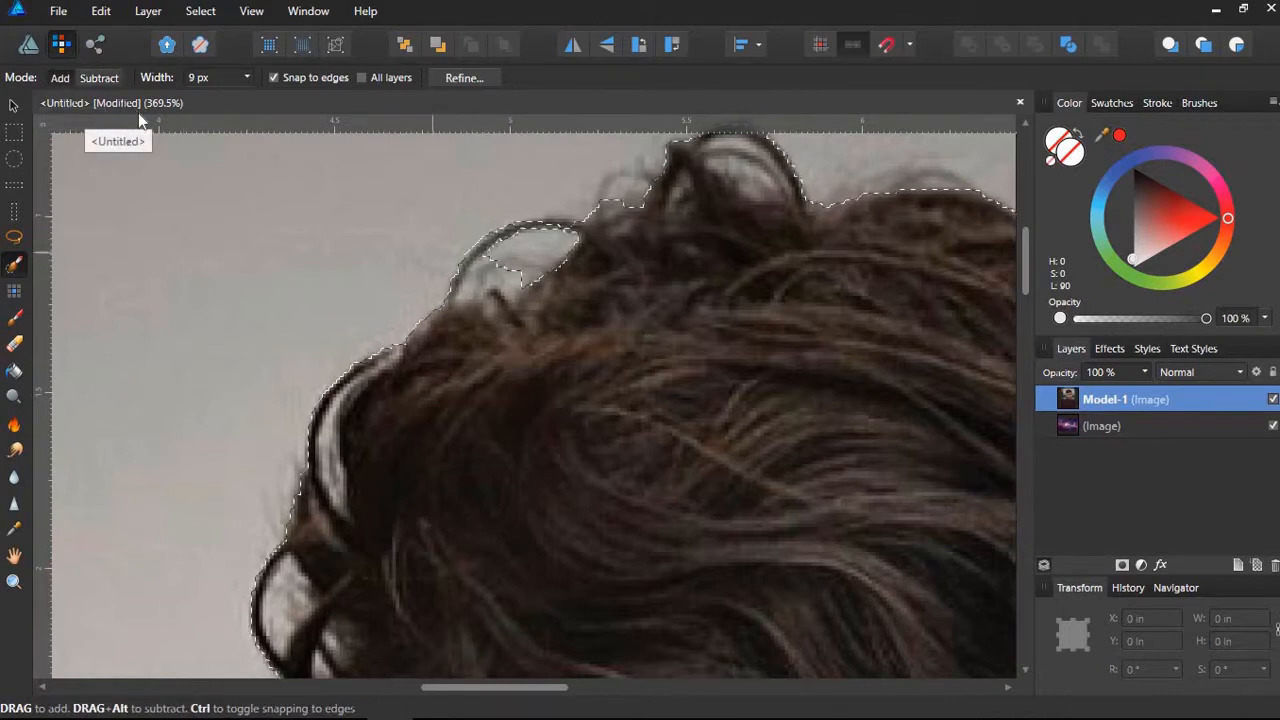
pyautogui.click(100, 79)
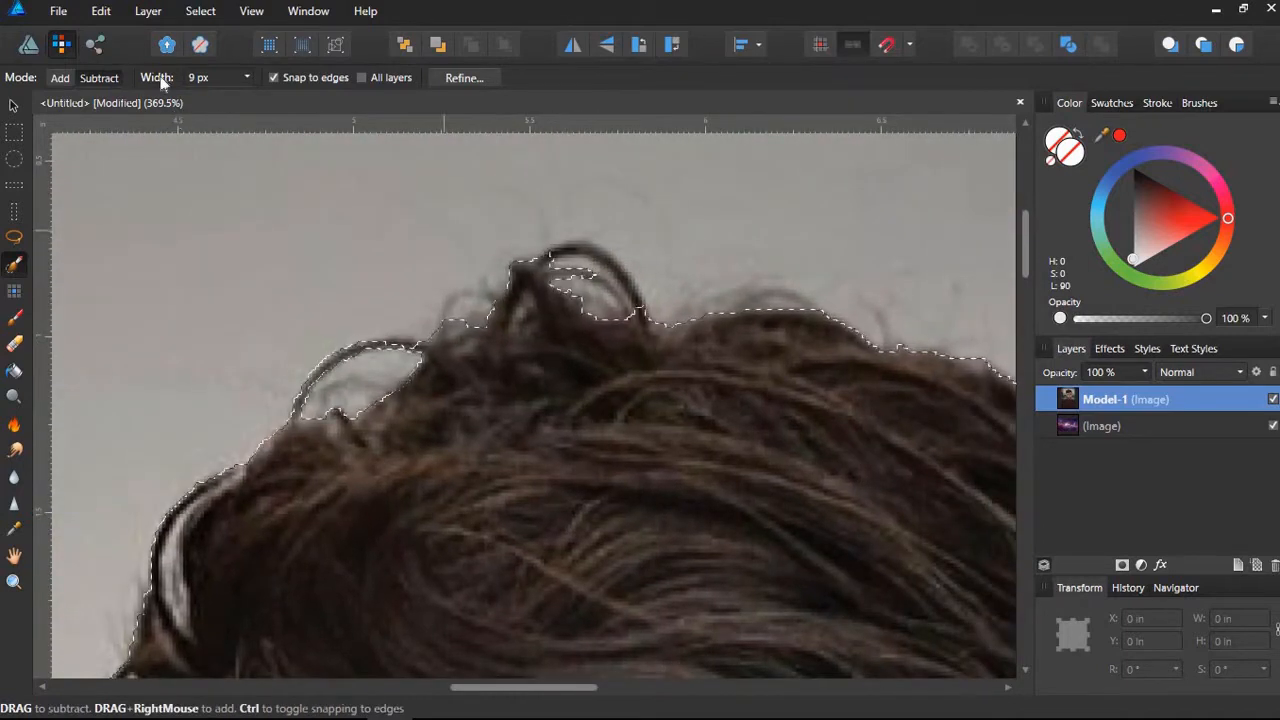
pyautogui.click(66, 77)
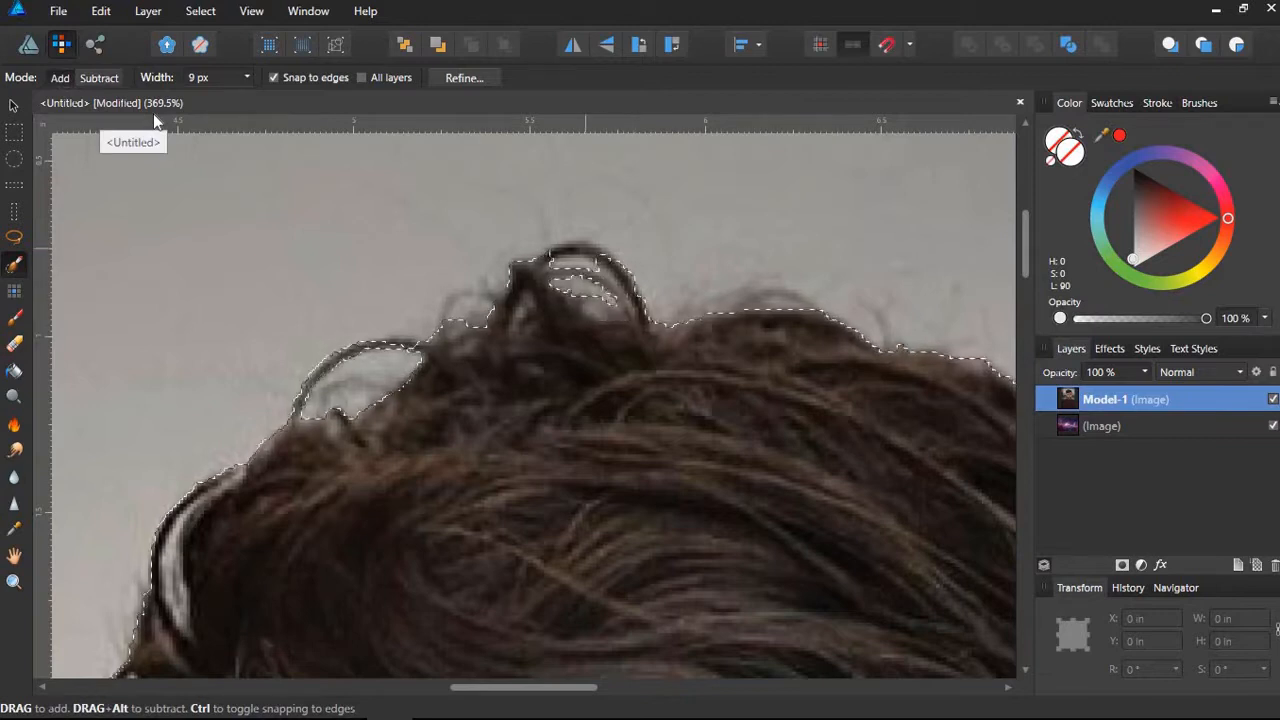
# Subtract the background gaps between the curls on the side of the hair while keeping the outer strands selected.
pyautogui.press('space')
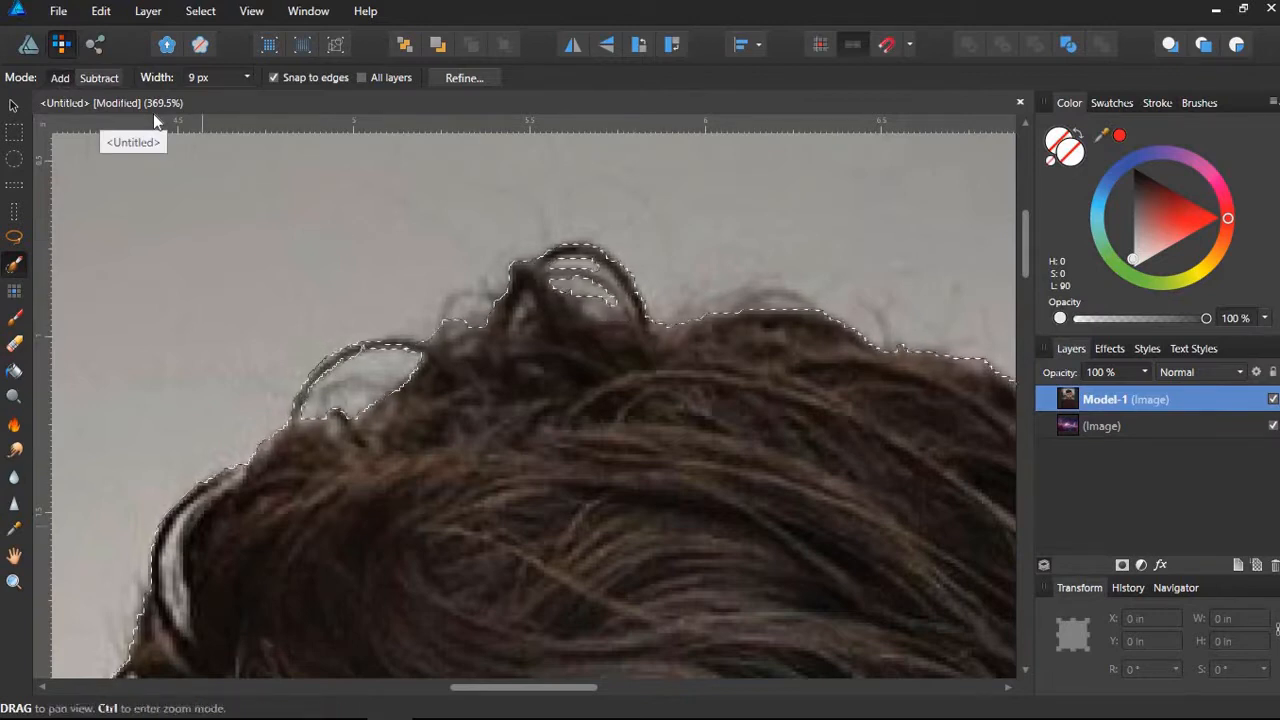
pyautogui.moveTo(202, 490); pyautogui.dragTo(287, 258)
pyautogui.click(104, 76)
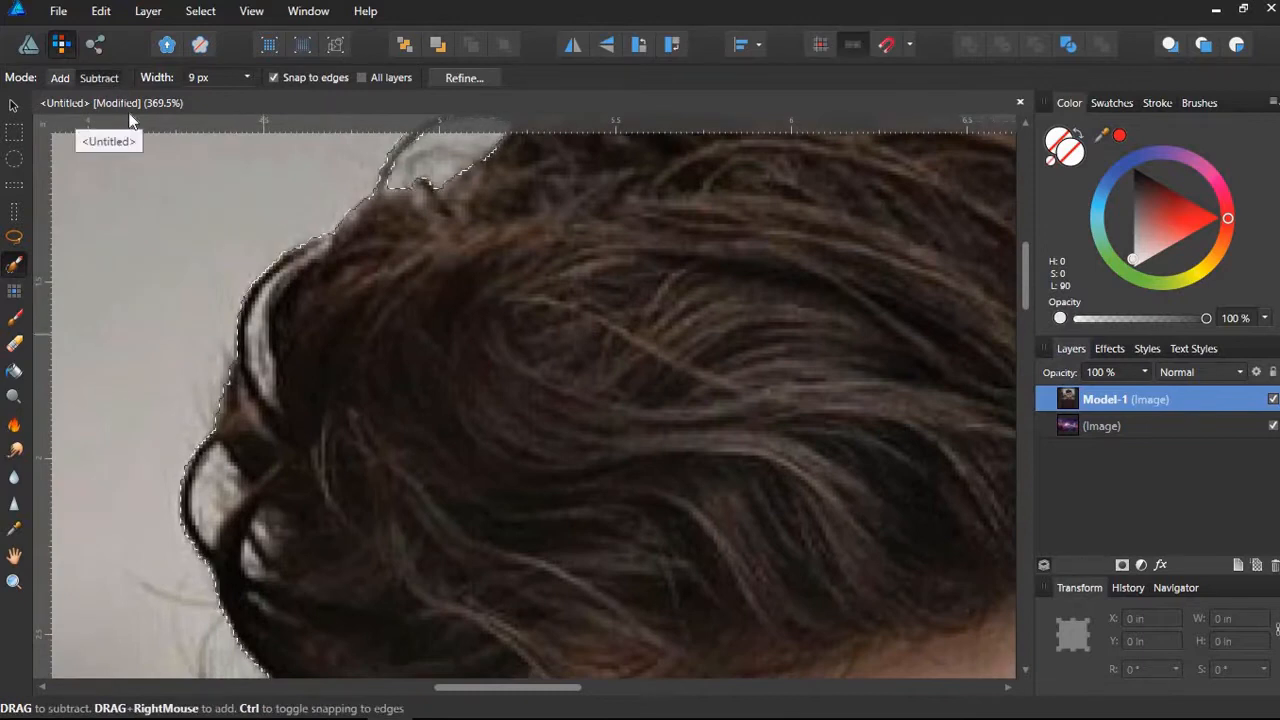
pyautogui.moveTo(262, 334); pyautogui.dragTo(263, 352)
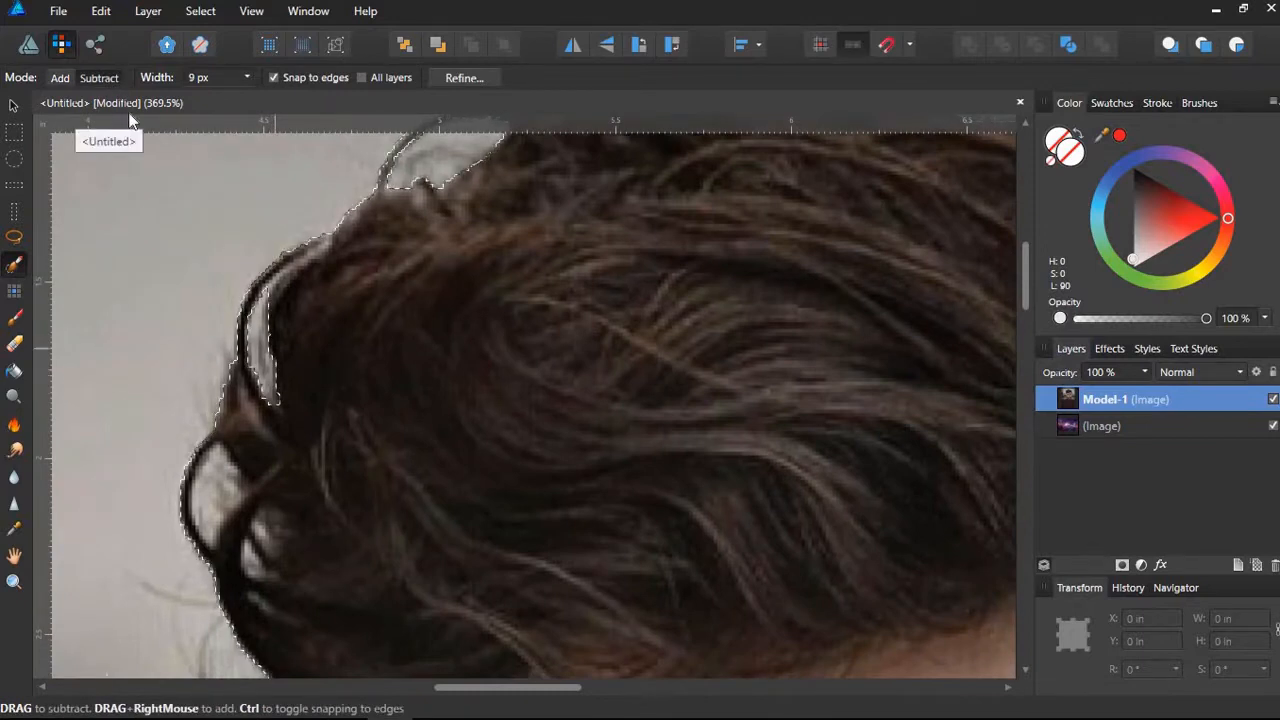
pyautogui.click(61, 77)
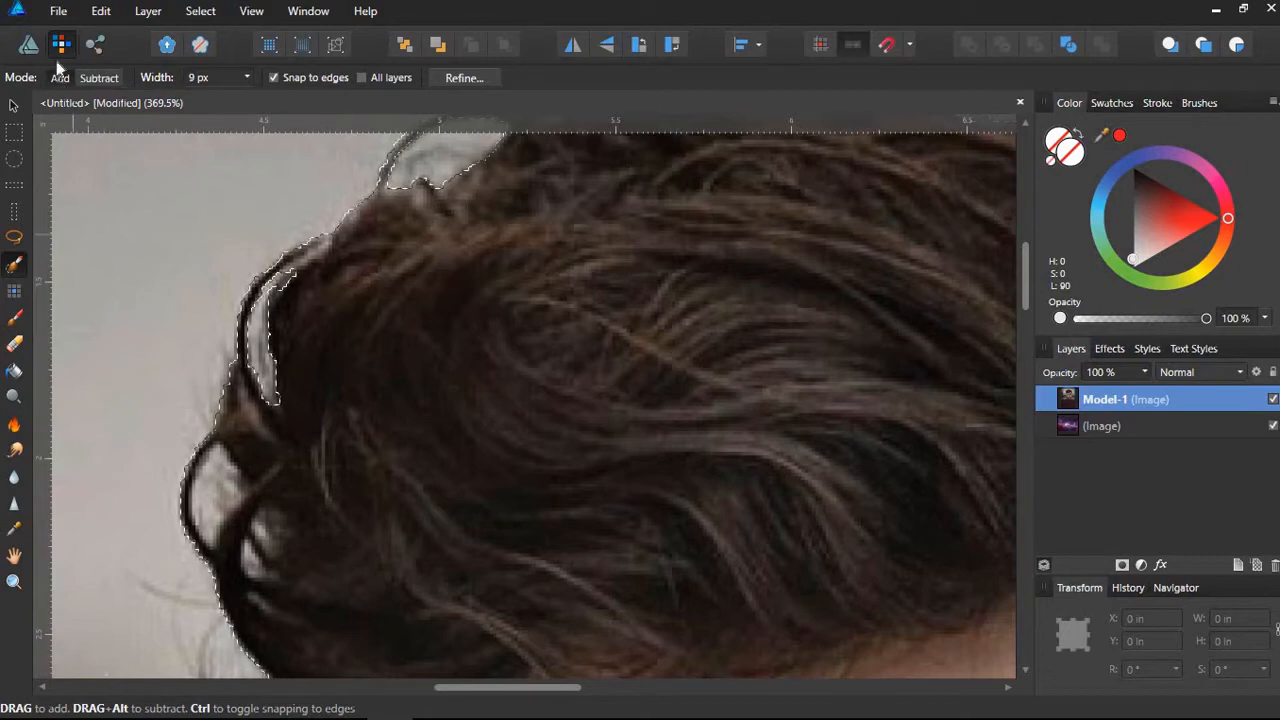
pyautogui.click(86, 78)
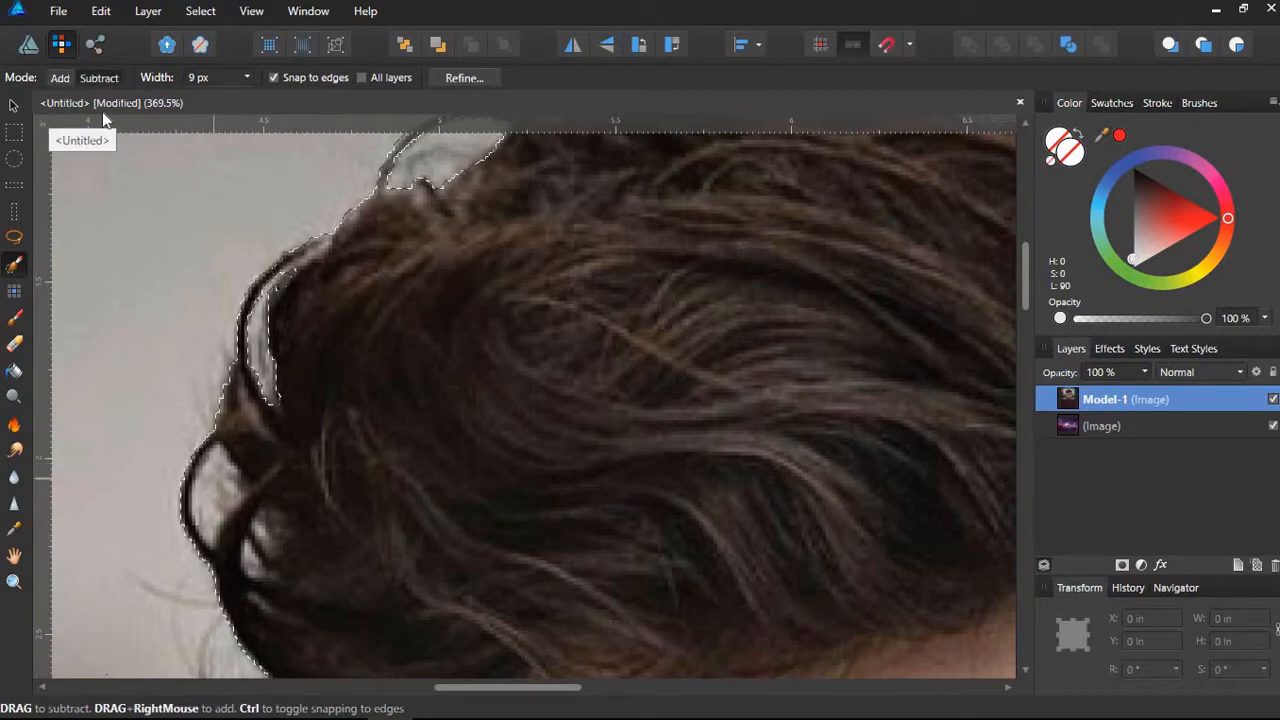
pyautogui.moveTo(336, 500); pyautogui.dragTo(343, 385)
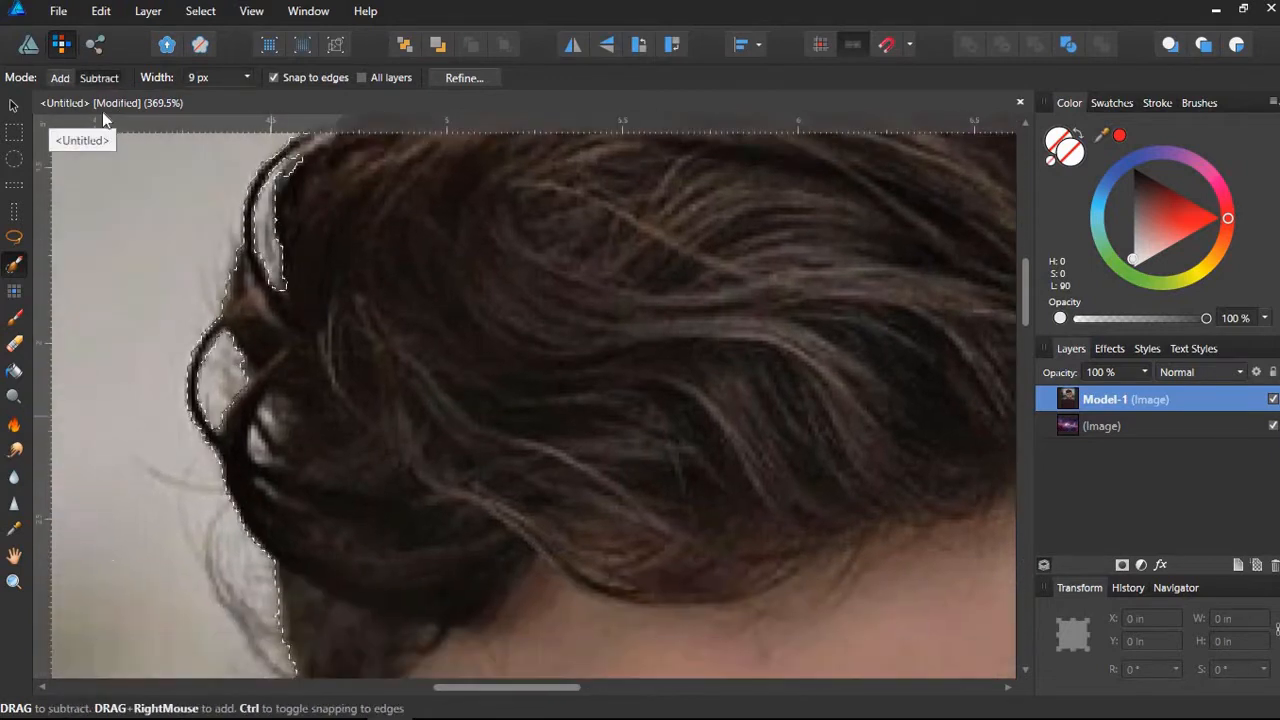
pyautogui.moveTo(264, 410); pyautogui.dragTo(270, 439)
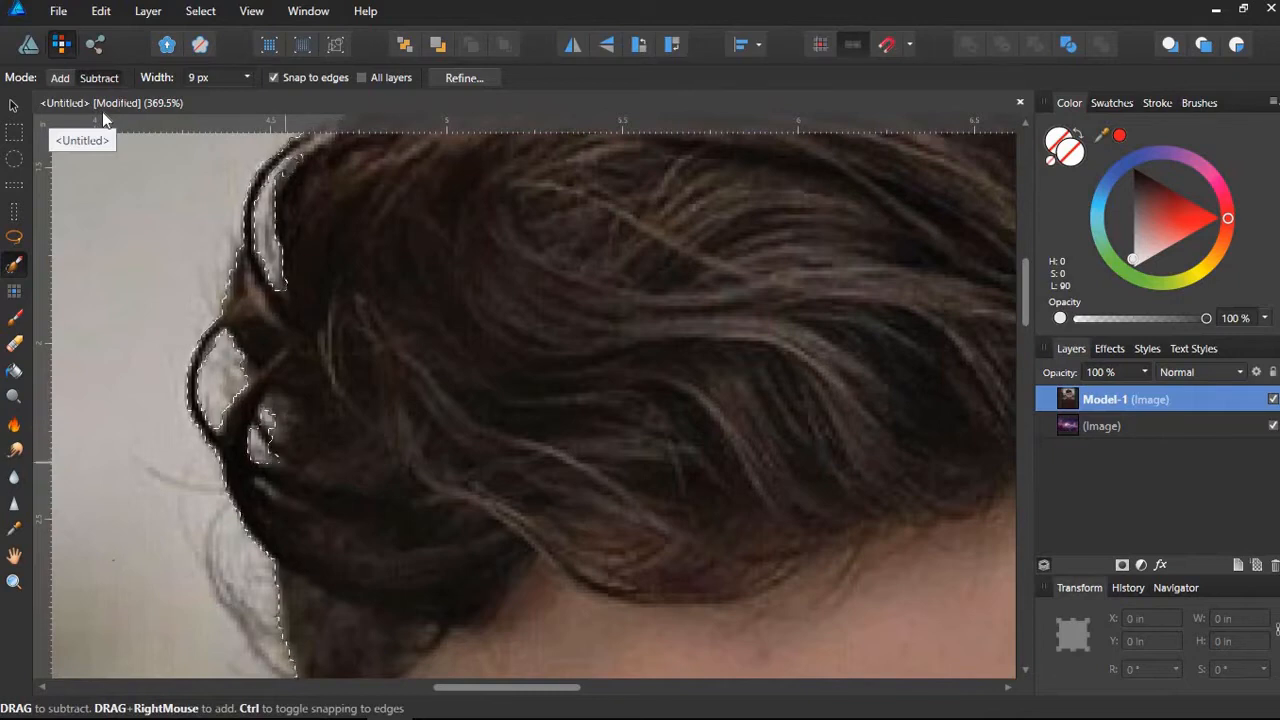
# Invert the pixel selection so that it covers everything outside the head.
pyautogui.moveTo(700, 467); pyautogui.dragTo(285, 402)
pyautogui.moveTo(610, 418); pyautogui.dragTo(432, 412)
pyautogui.moveTo(581, 450); pyautogui.dragTo(478, 418)
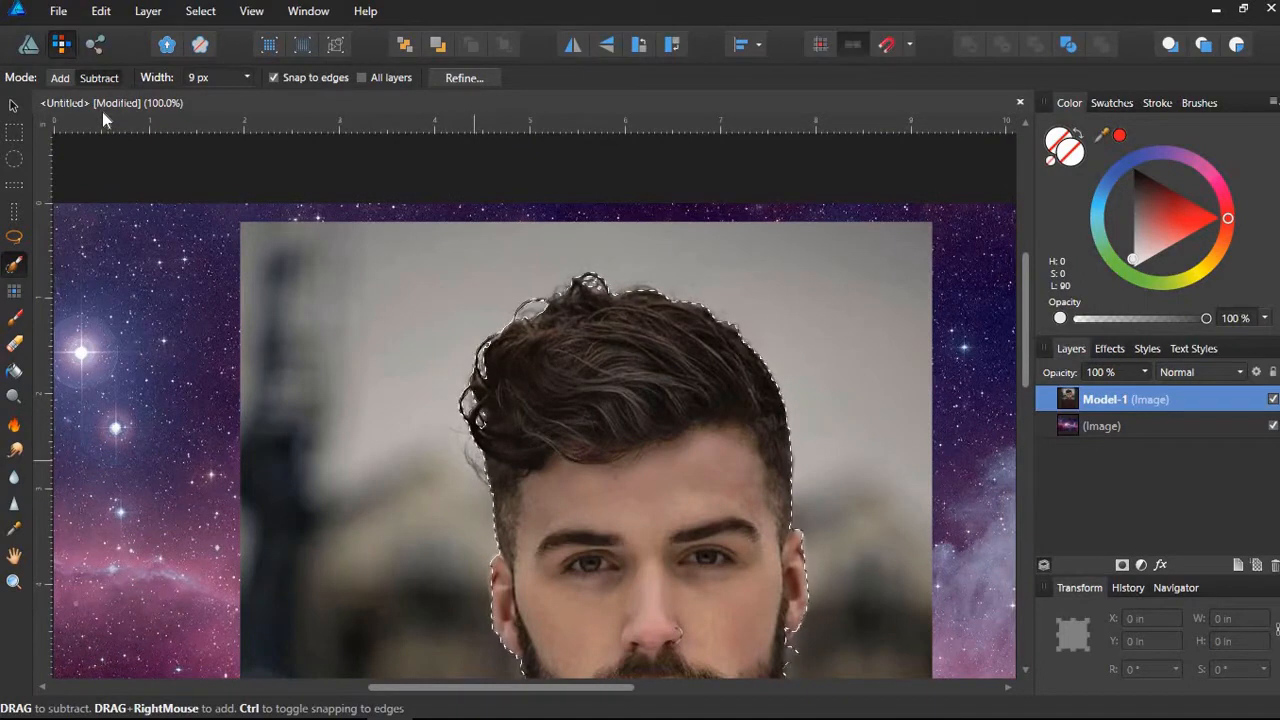
pyautogui.moveTo(719, 500); pyautogui.dragTo(645, 332)
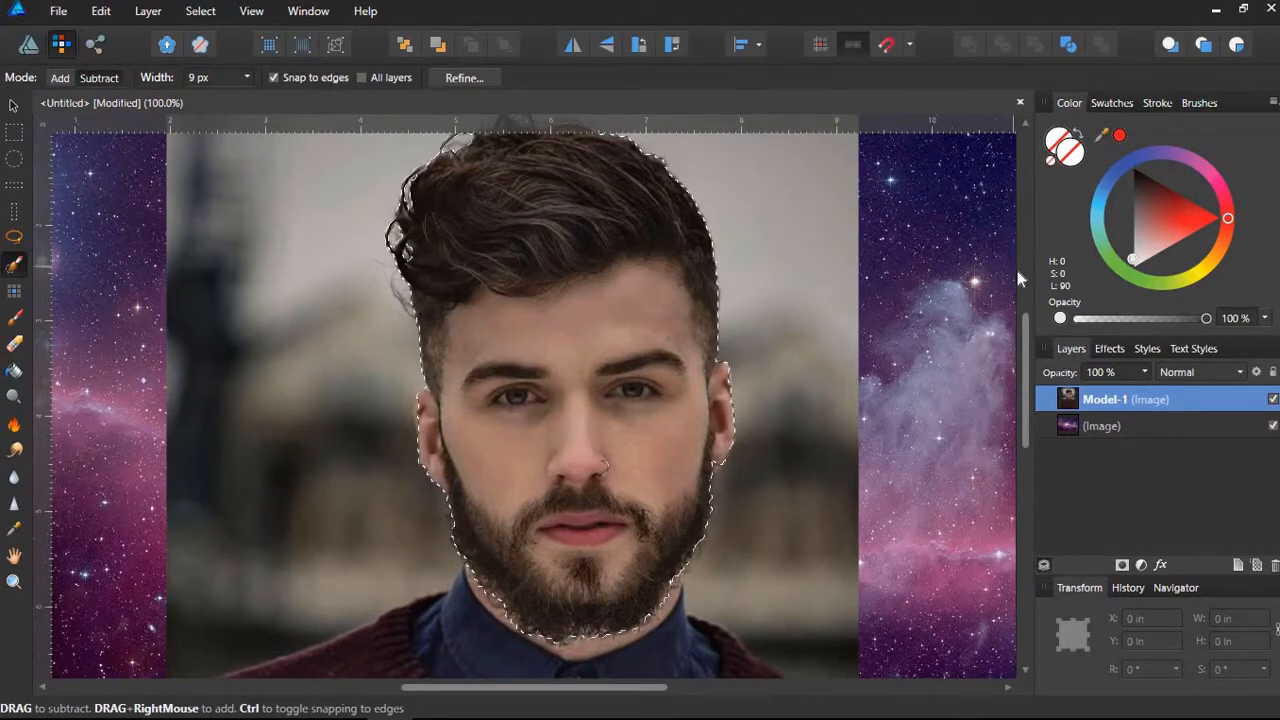
pyautogui.click(200, 15)
pyautogui.click(153, 63)
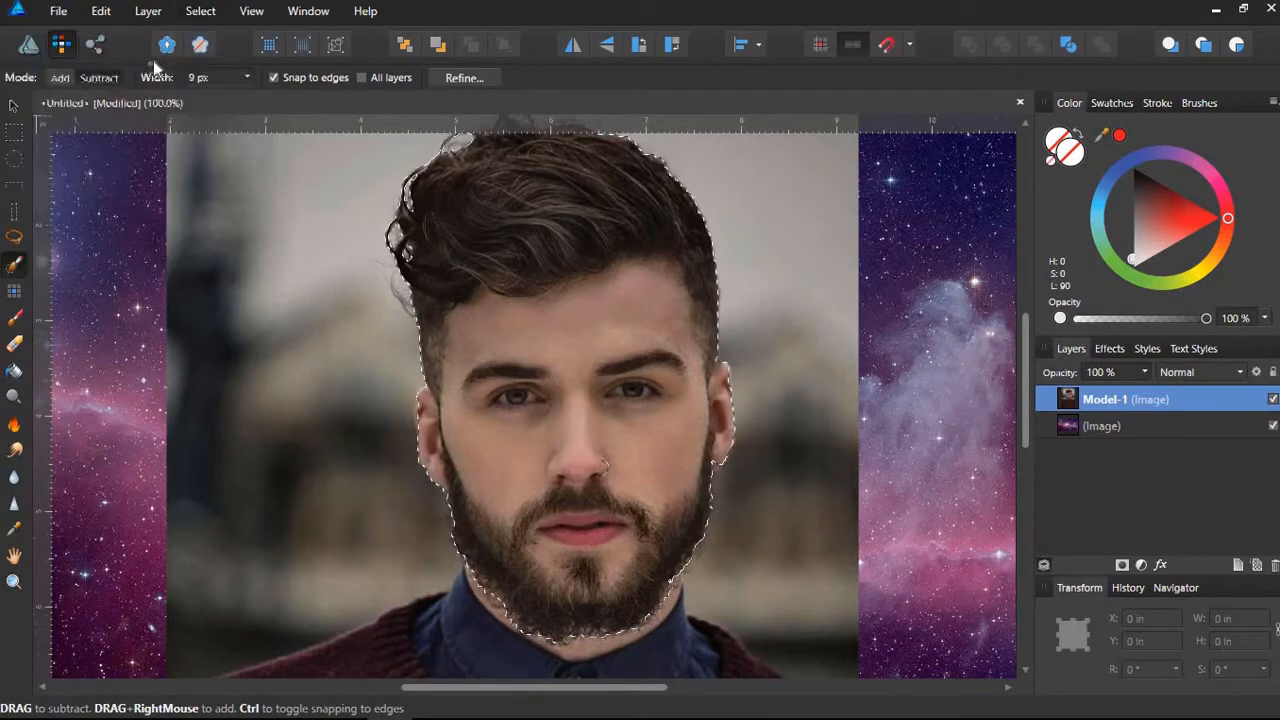
pyautogui.hotkey('ctrl', '-')
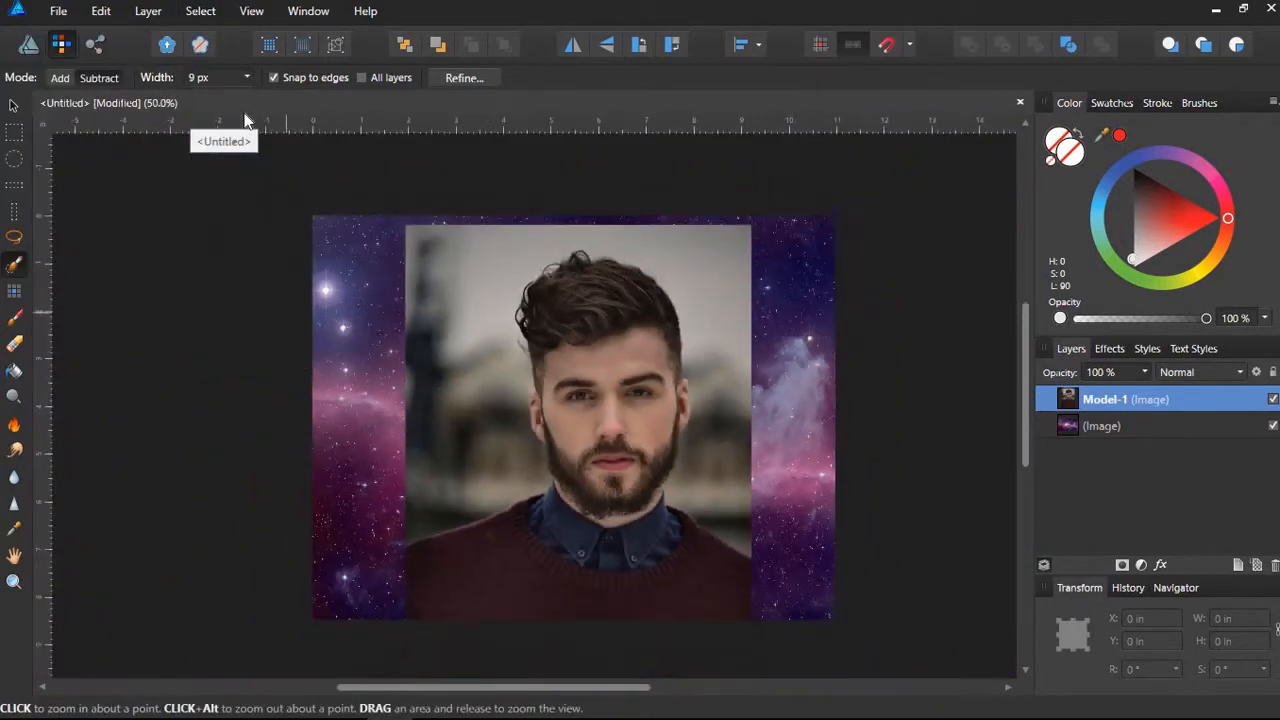
# Erase the backdrop and body around the head on the Model-1 layer with the large eraser brush and dismiss the Assistant notice.
pyautogui.click(14, 344)
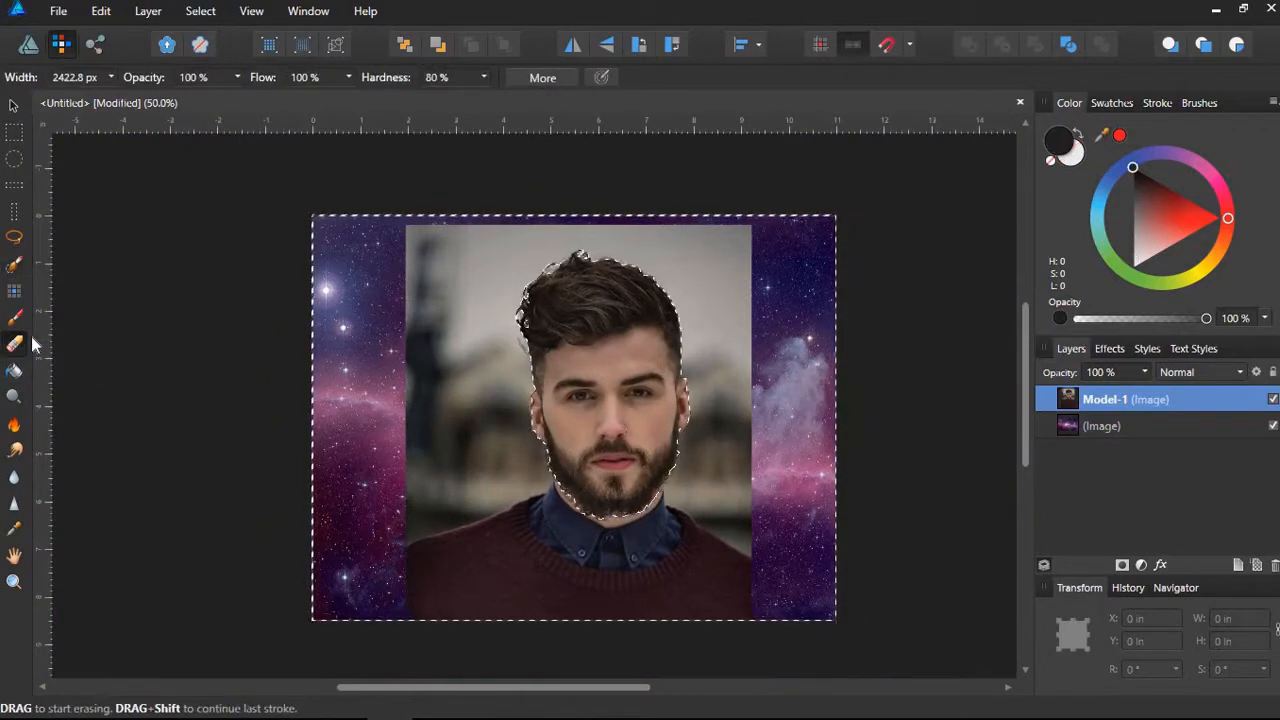
pyautogui.click(32, 344)
pyautogui.moveTo(405, 200)
pyautogui.mouseDown()
pyautogui.moveTo(455, 262)
pyautogui.moveTo(530, 240)
pyautogui.moveTo(710, 265)
pyautogui.moveTo(832, 565)
pyautogui.moveTo(490, 550)
pyautogui.mouseUp()
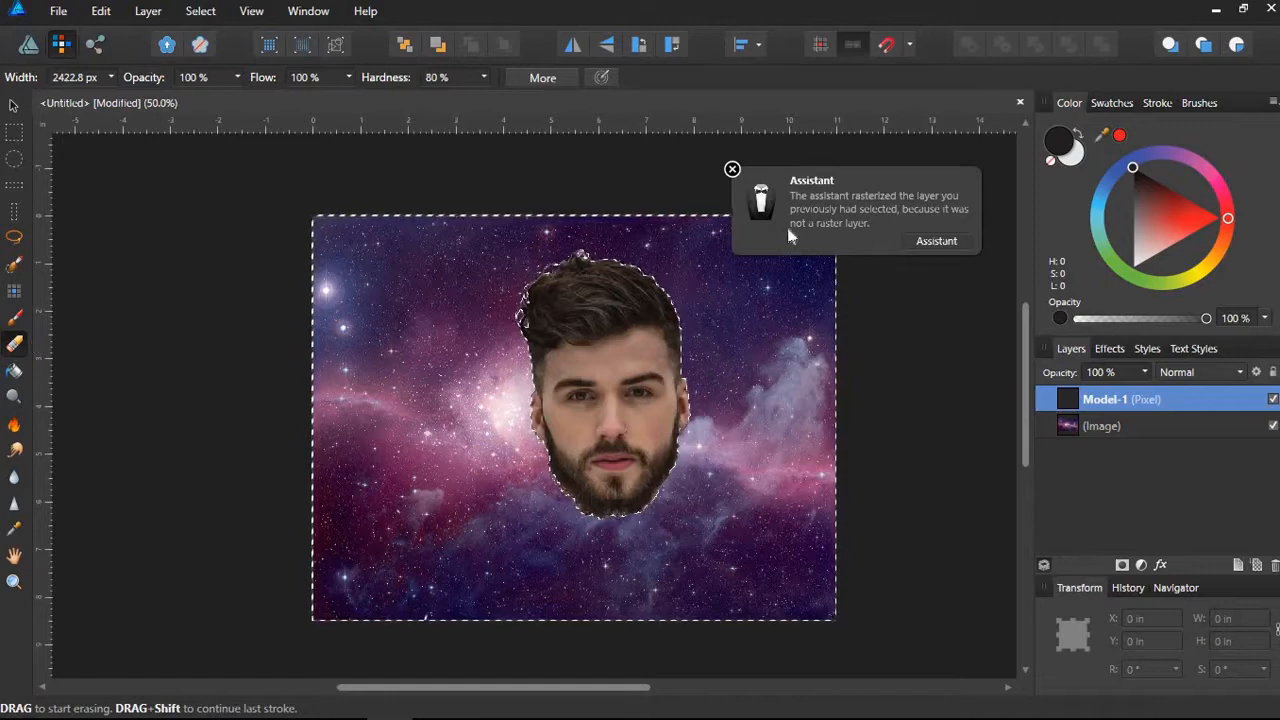
pyautogui.click(733, 170)
pyautogui.moveTo(663, 383)
pyautogui.mouseDown()
pyautogui.moveTo(695, 450)
pyautogui.moveTo(940, 552)
pyautogui.mouseUp()
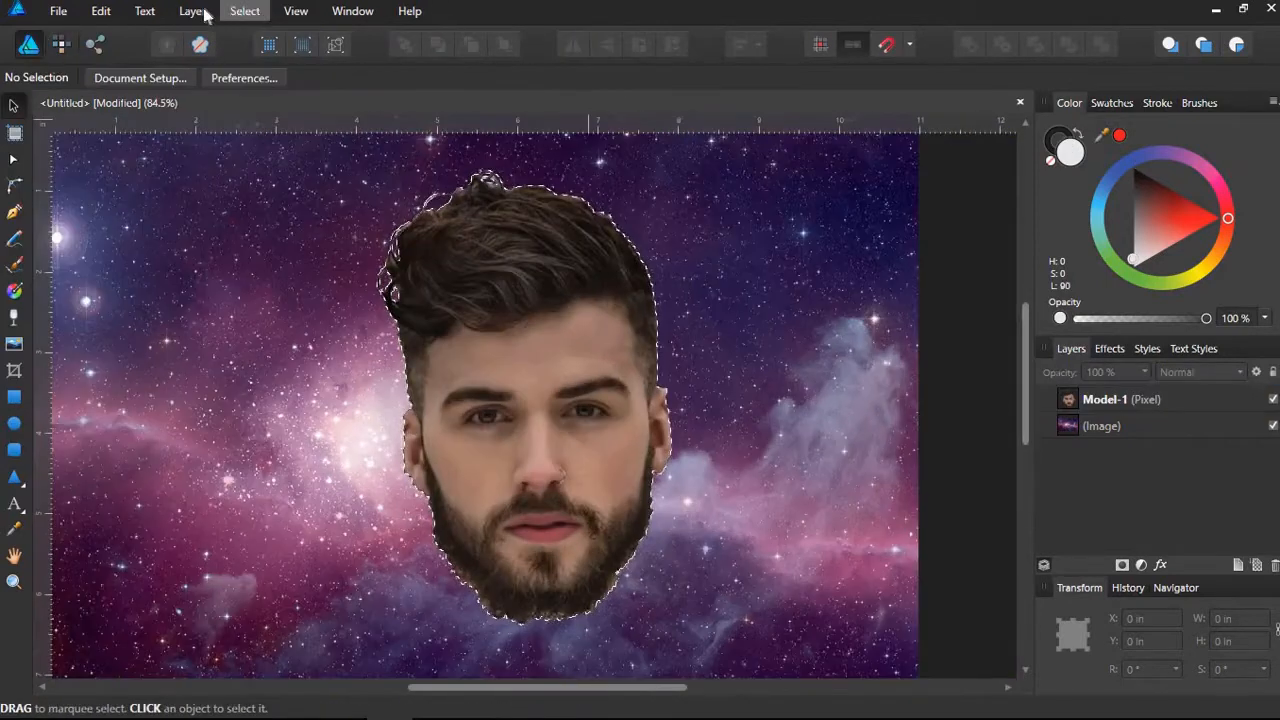
# Add a Black & White adjustment over the selected head with all colour channels left at 100 %.
pyautogui.click(203, 15)
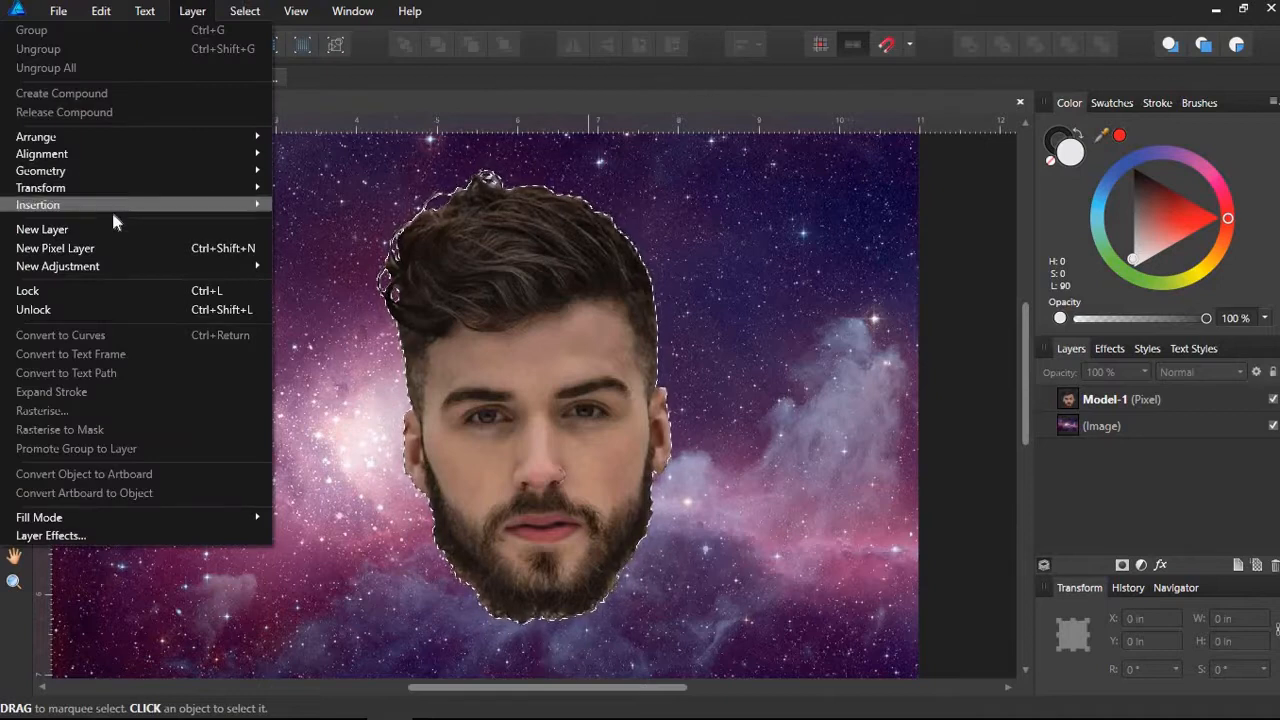
pyautogui.moveTo(119, 266)
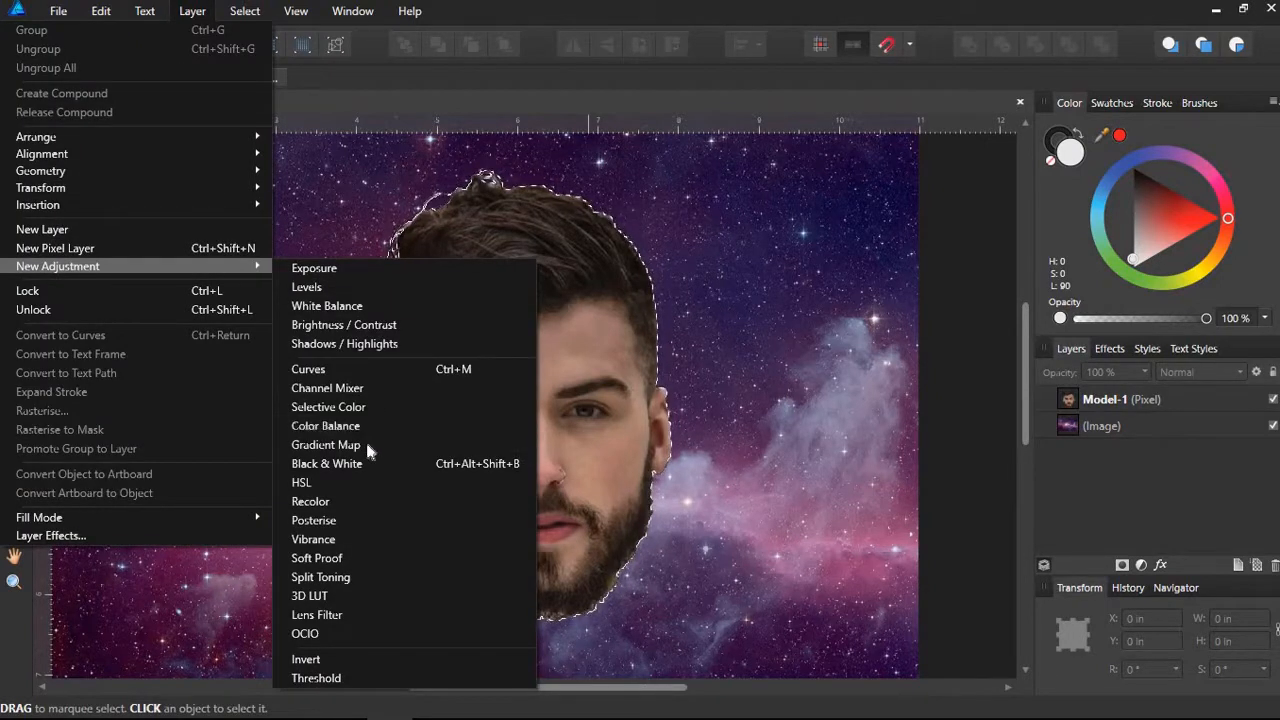
pyautogui.click(364, 472)
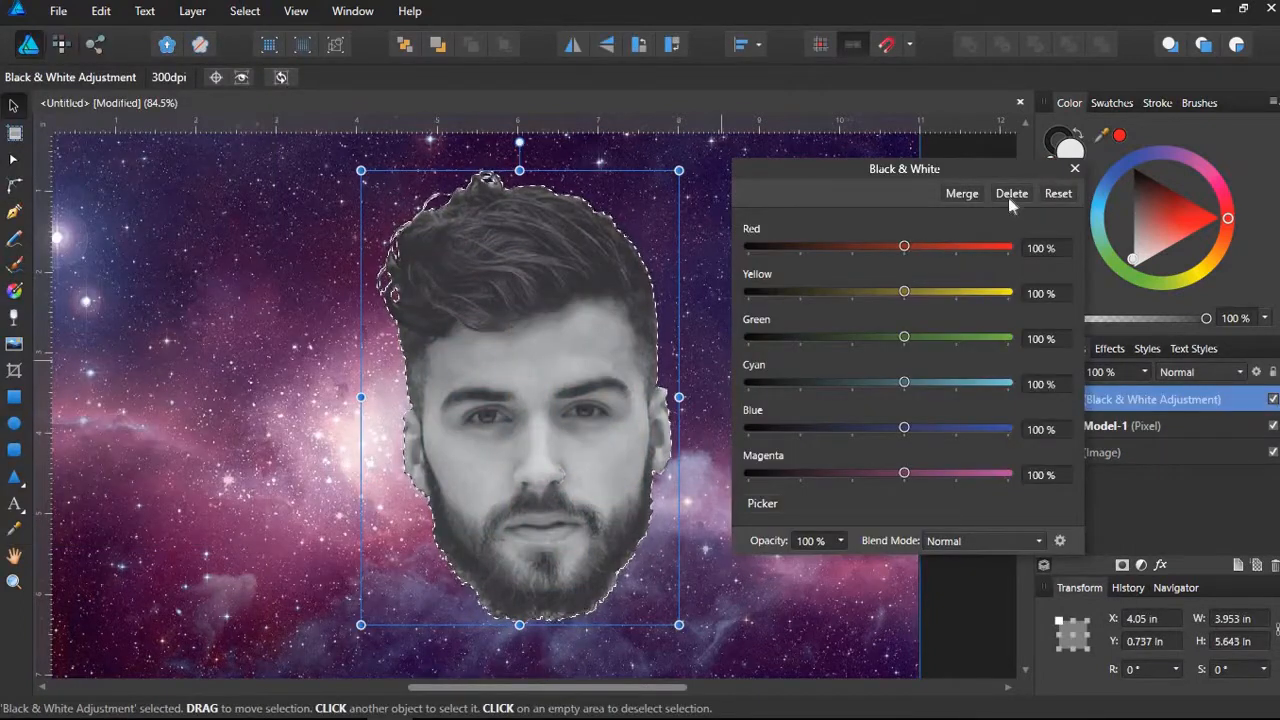
pyautogui.click(1075, 168)
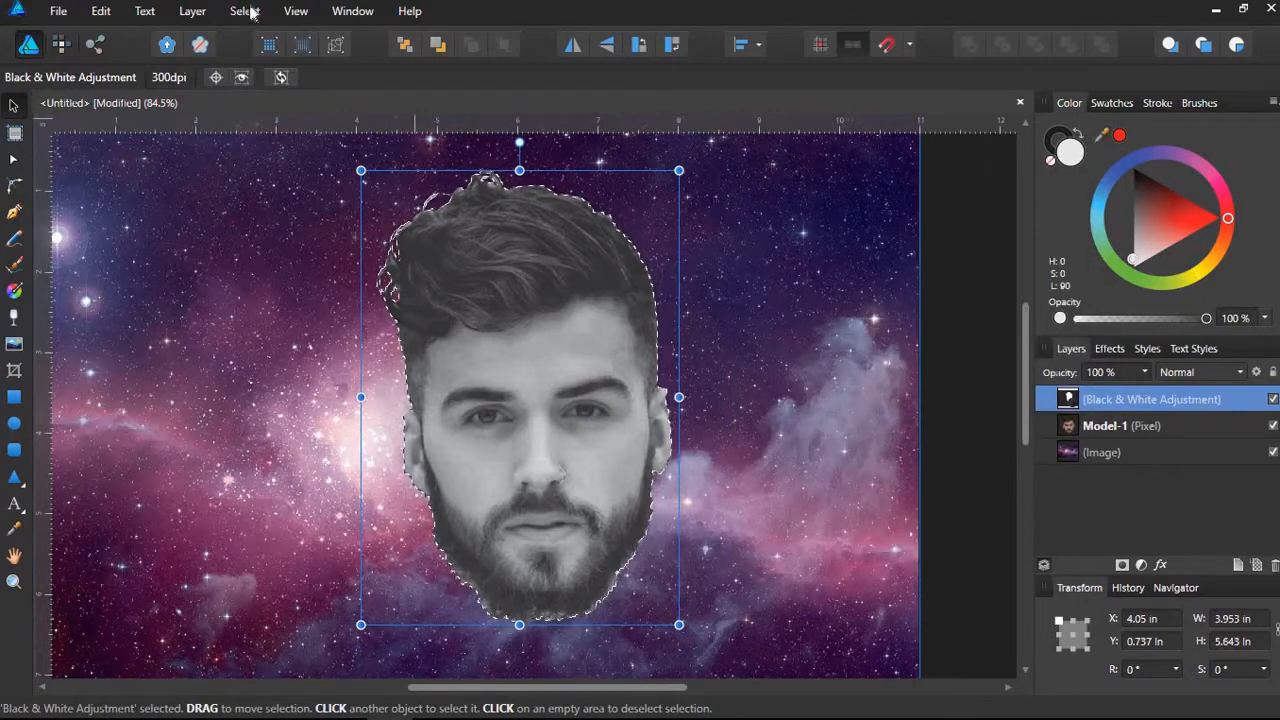
pyautogui.click(203, 12)
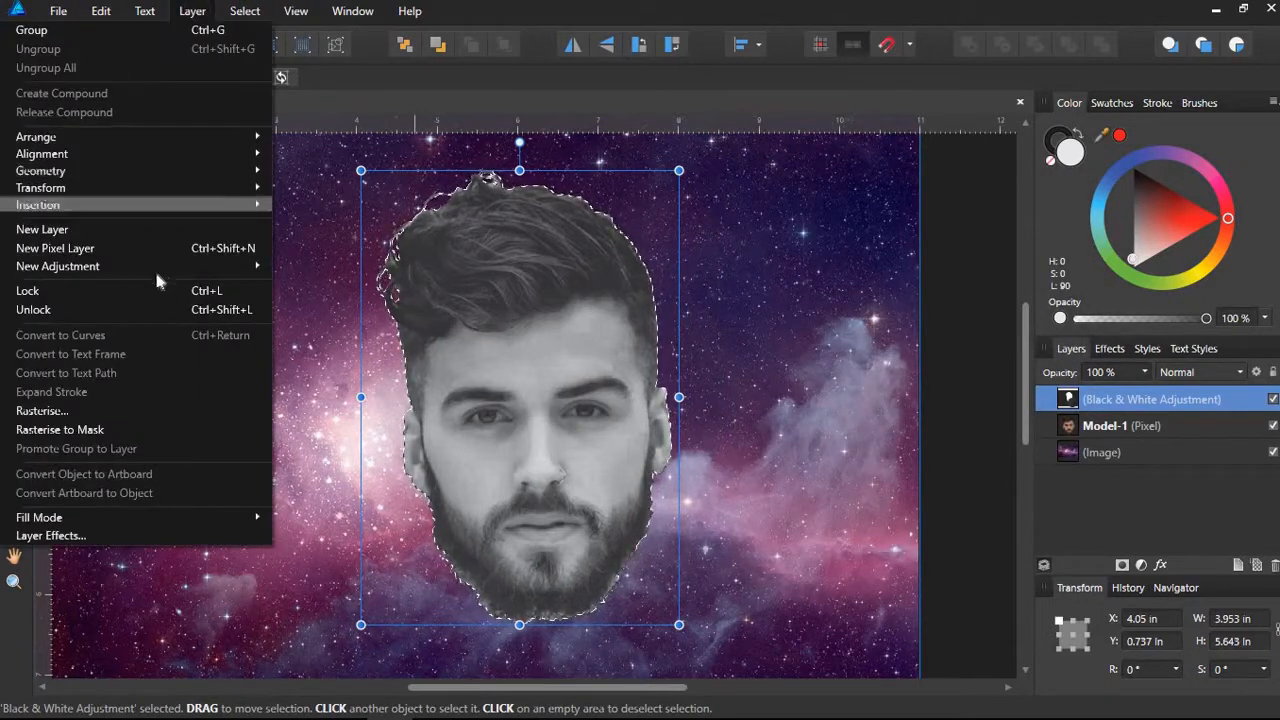
pyautogui.moveTo(168, 265)
pyautogui.click(351, 284)
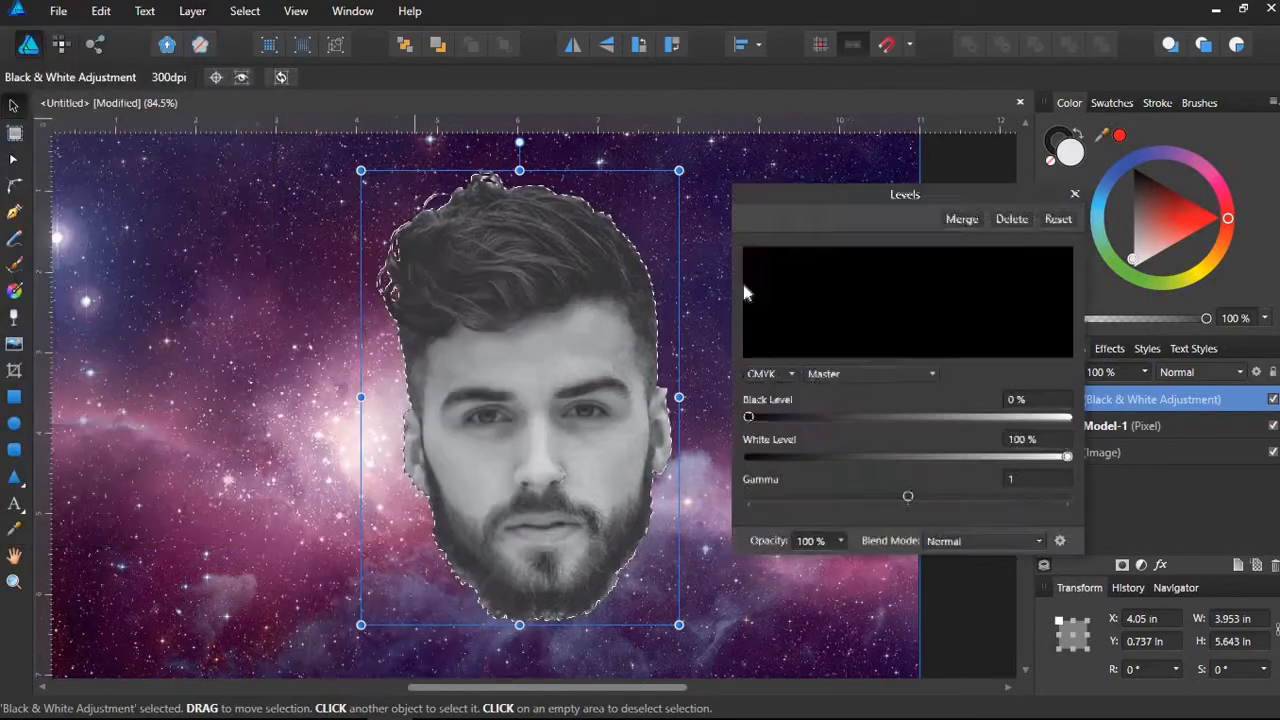
pyautogui.moveTo(776, 425); pyautogui.dragTo(961, 417)
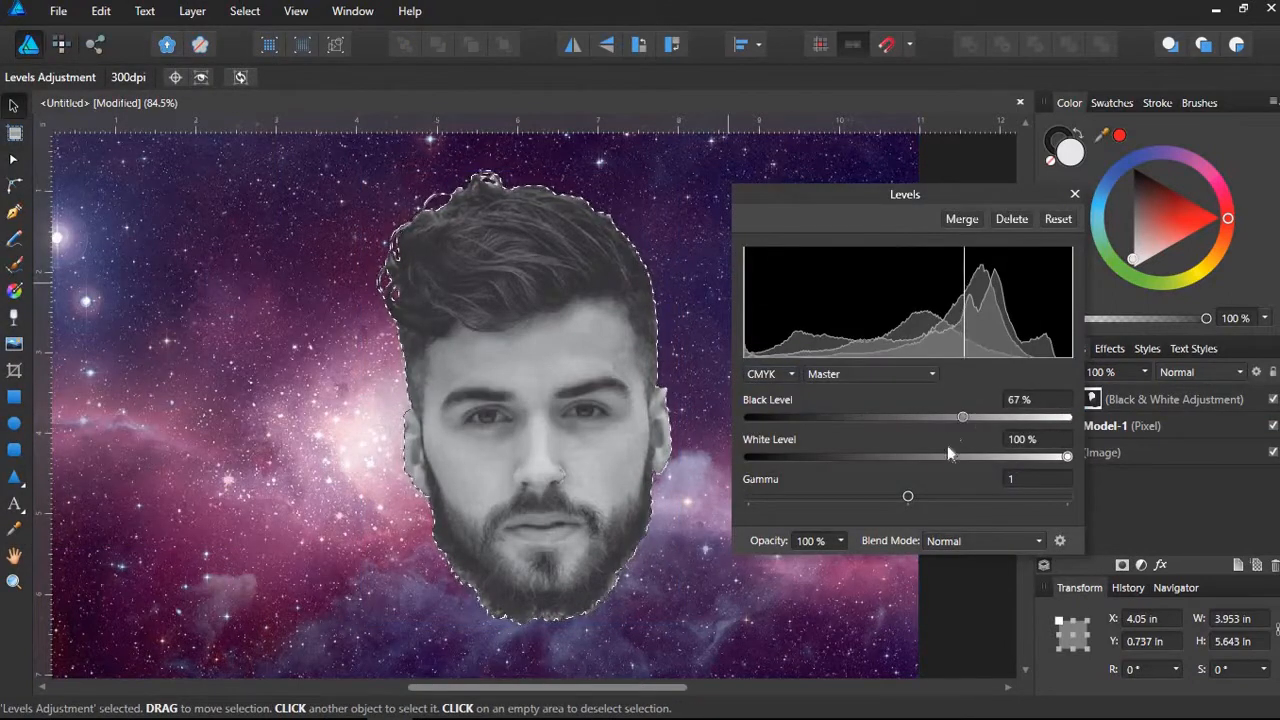
pyautogui.click(973, 450)
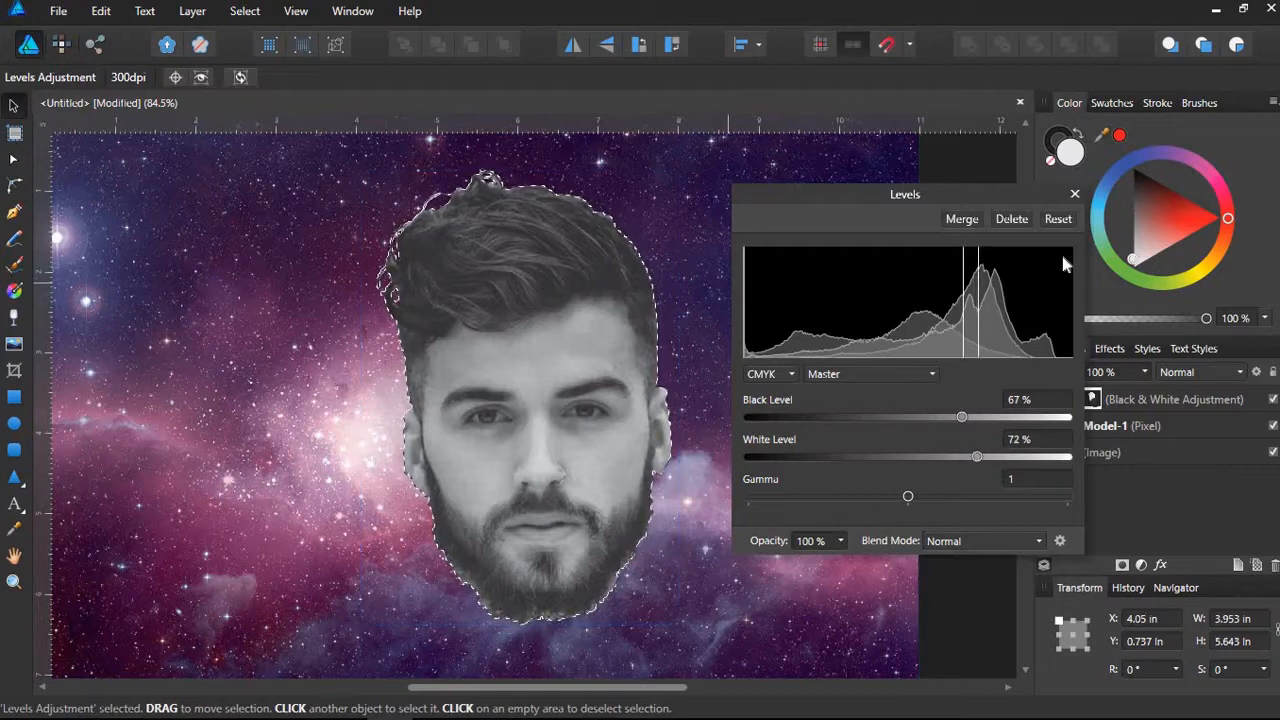
pyautogui.click(1075, 193)
pyautogui.hotkey('ctrl', 'd')
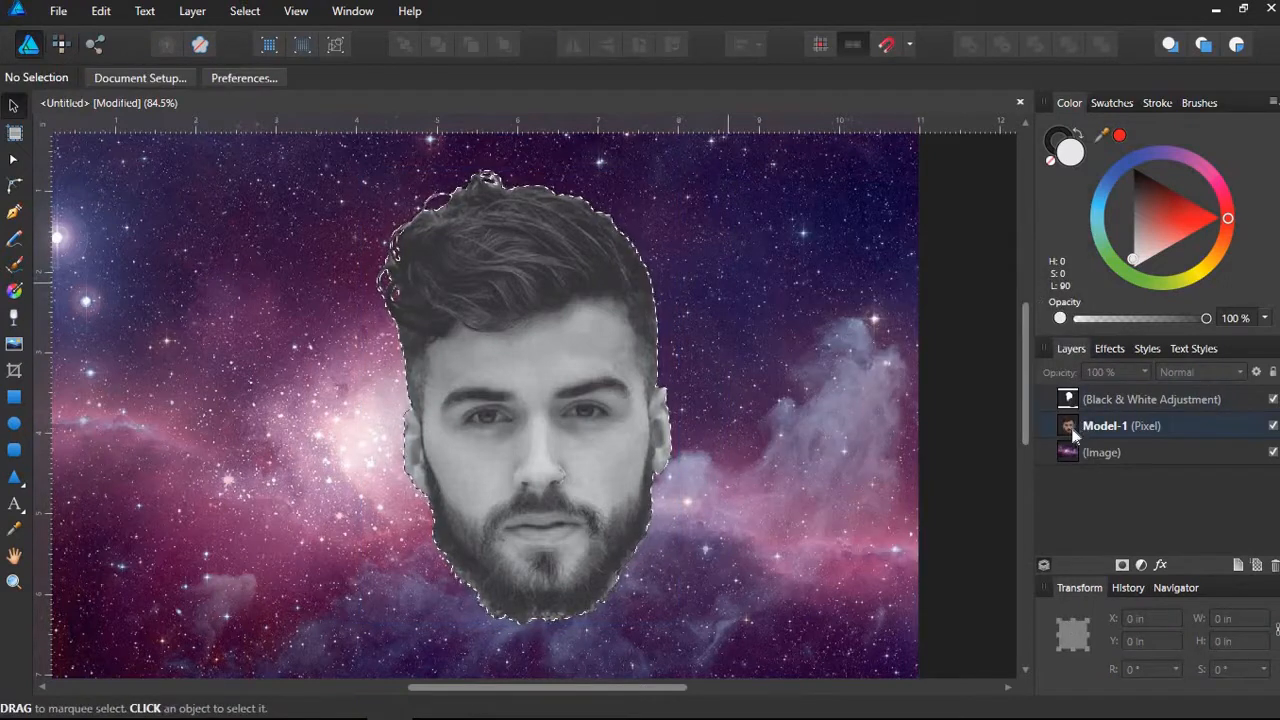
# Apply a Levels adjustment to the Model-1 layer with Black Level 51 % and White Level 63 %.
pyautogui.click(1093, 431)
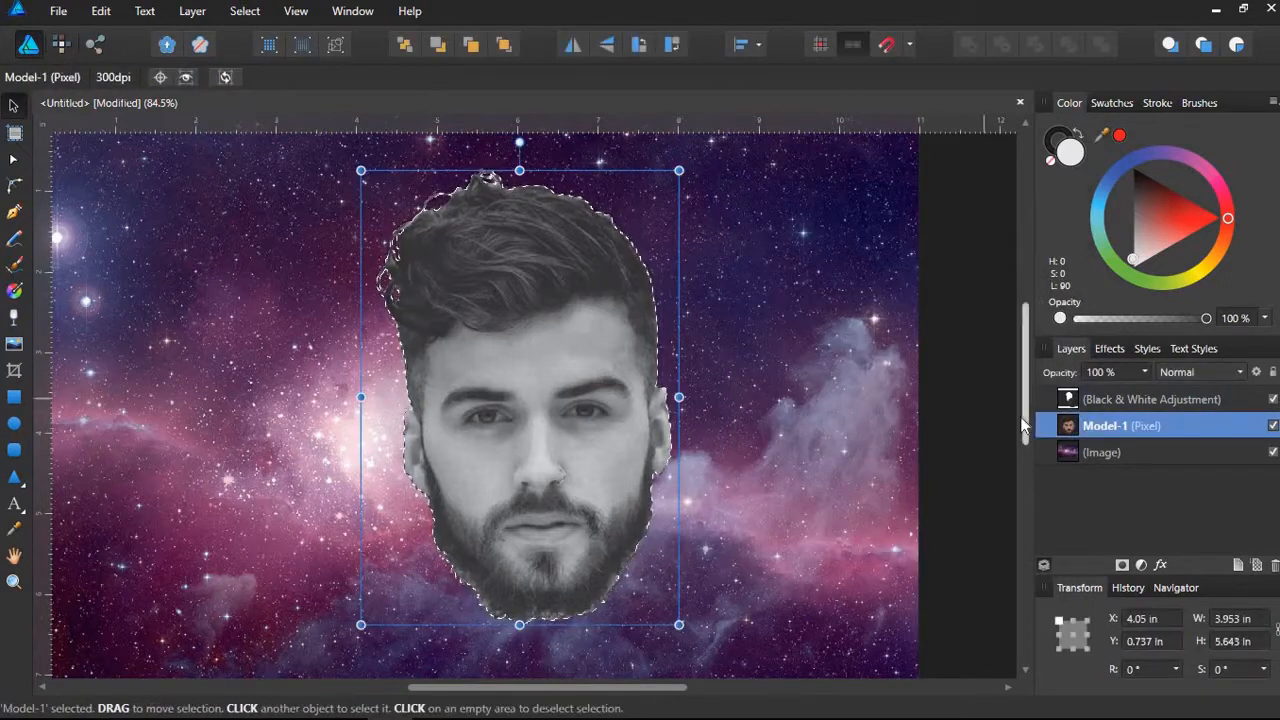
pyautogui.click(241, 17)
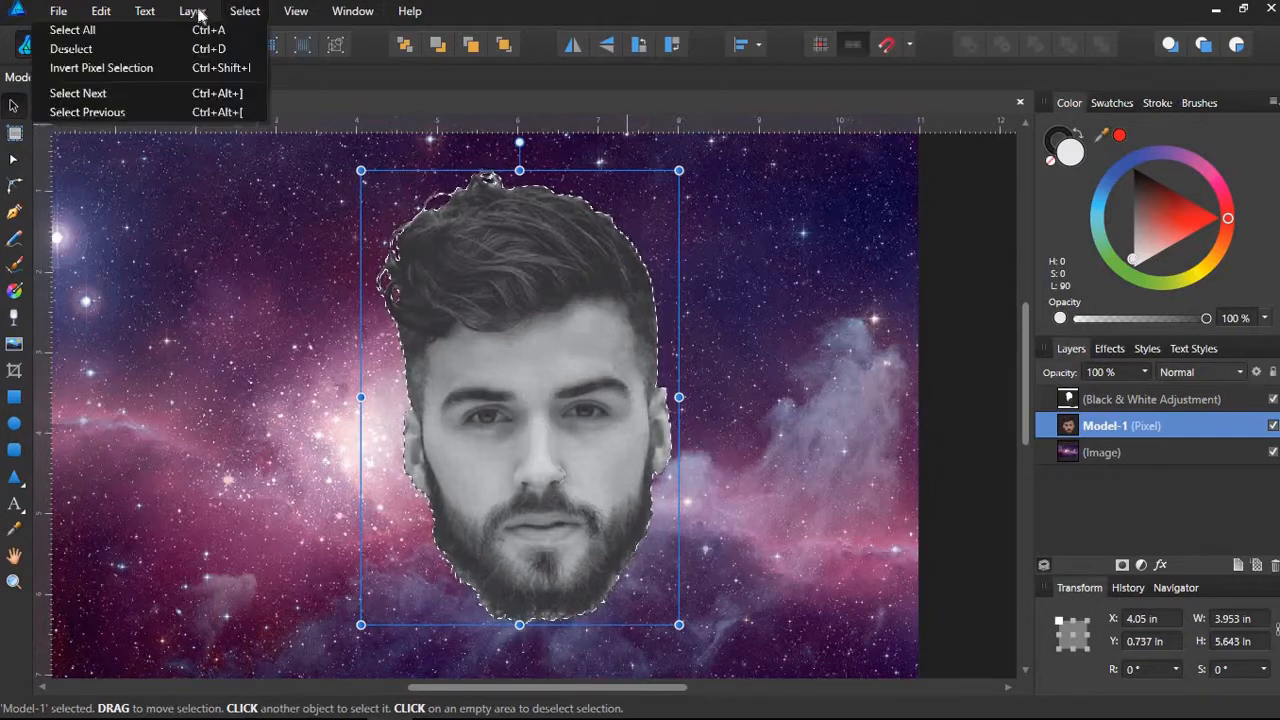
pyautogui.moveTo(194, 12)
pyautogui.moveTo(153, 264)
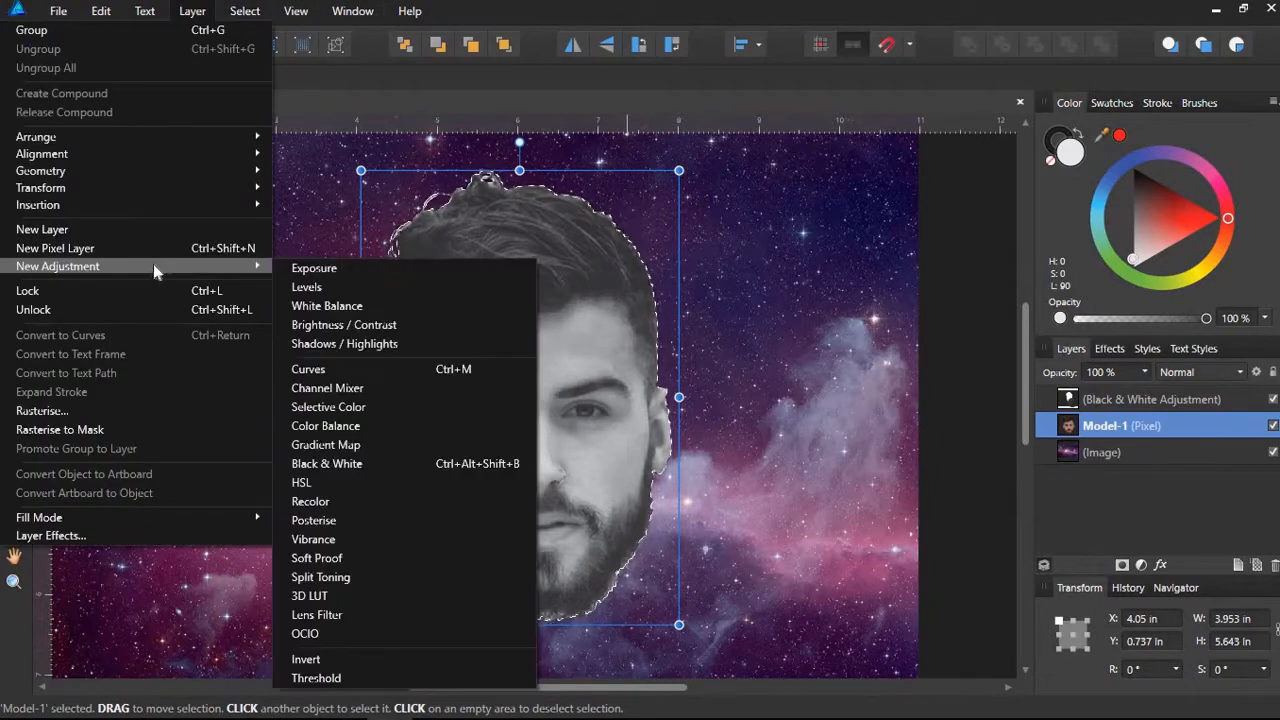
pyautogui.click(365, 287)
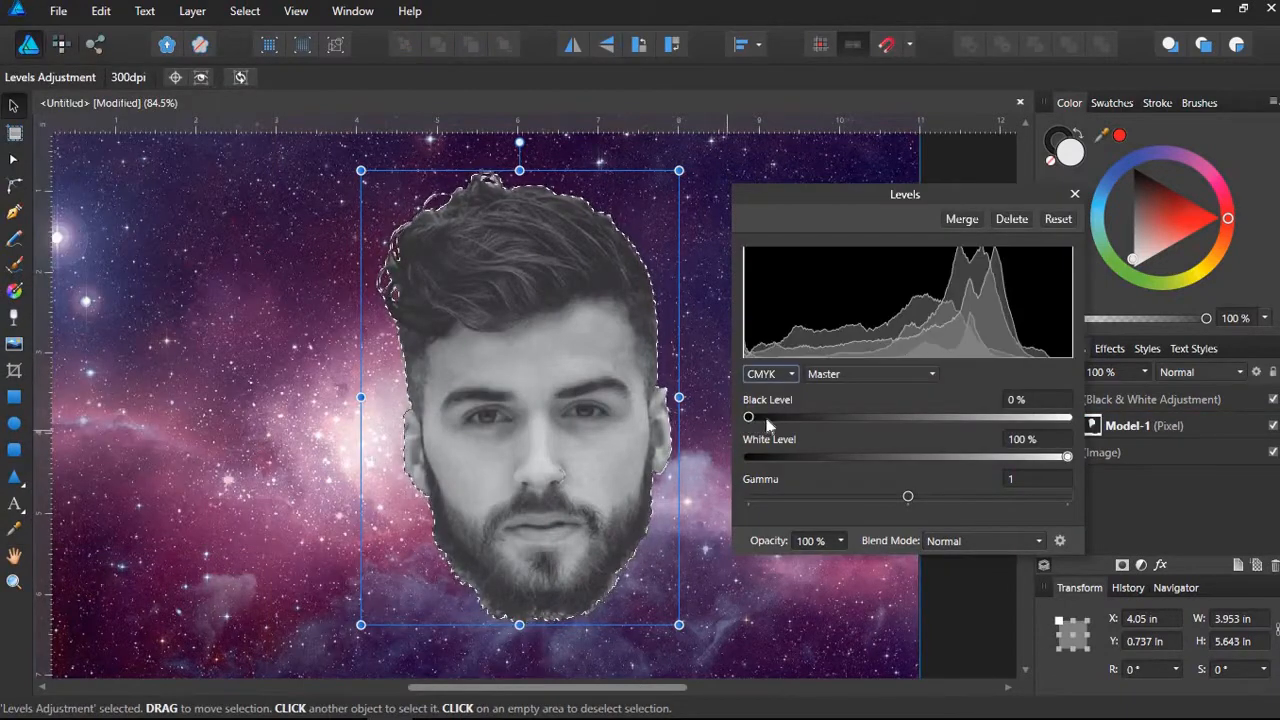
pyautogui.moveTo(749, 418); pyautogui.dragTo(926, 423)
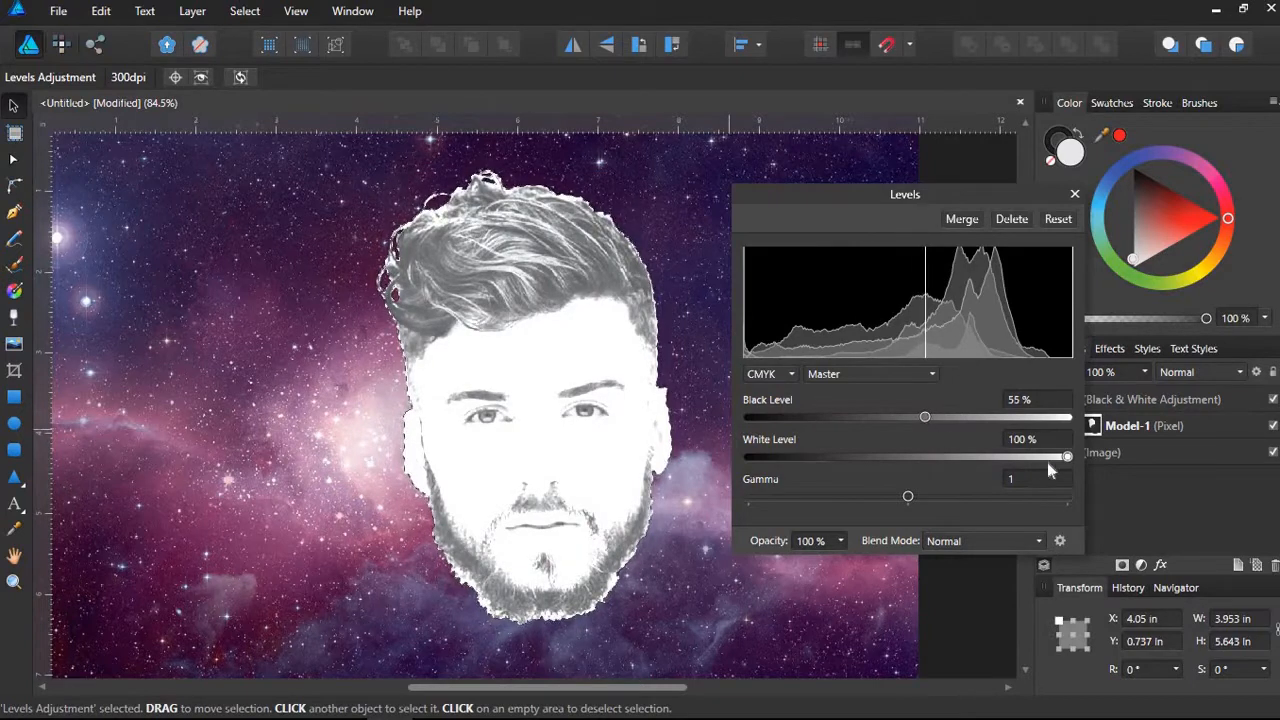
pyautogui.moveTo(1064, 455)
pyautogui.mouseDown()
pyautogui.moveTo(945, 443)
pyautogui.moveTo(952, 455)
pyautogui.moveTo(951, 420)
pyautogui.moveTo(881, 421)
pyautogui.moveTo(914, 436)
pyautogui.mouseUp()
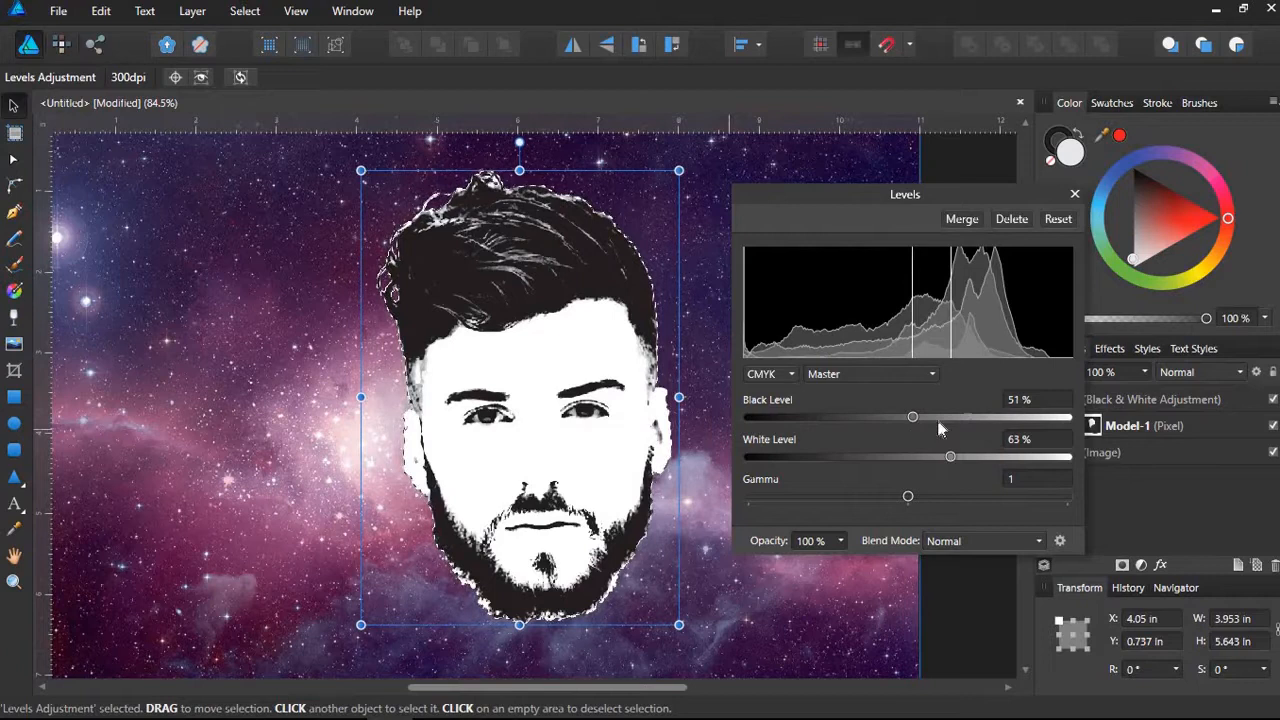
pyautogui.click(1075, 194)
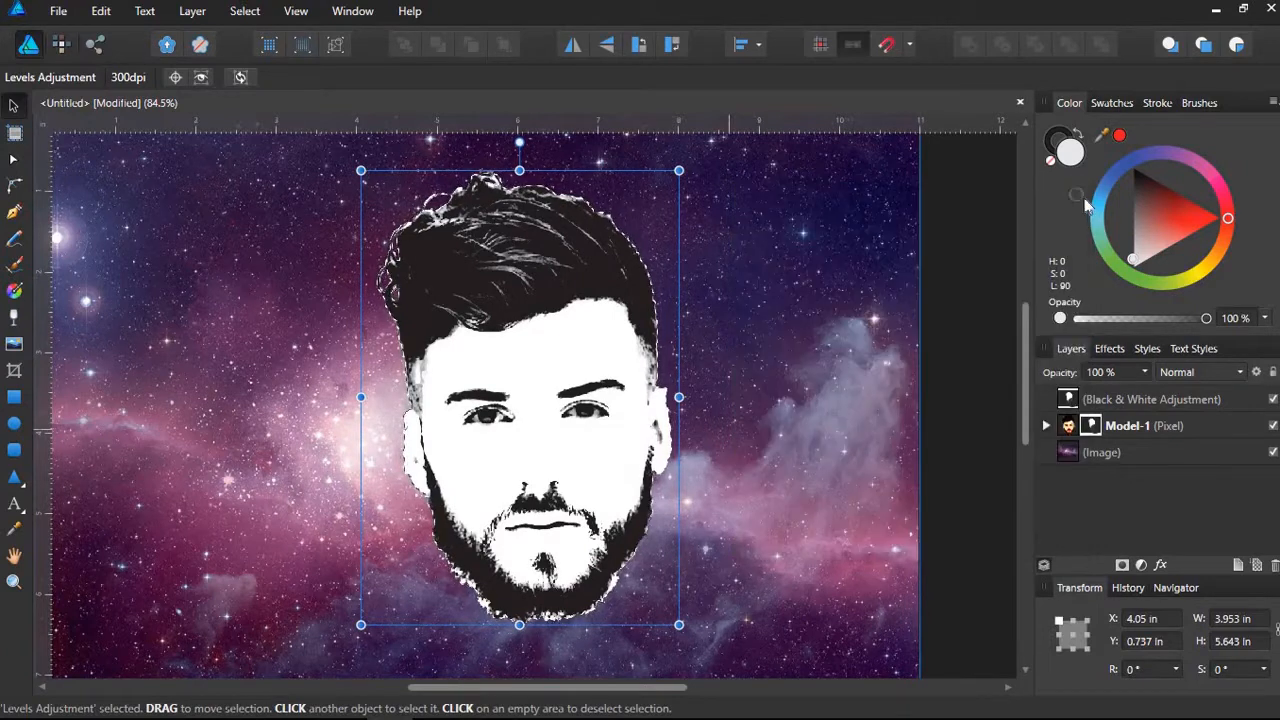
# Rasterise the Model-1 layer and clear the pixel selection around the head.
pyautogui.rightClick(1074, 428)
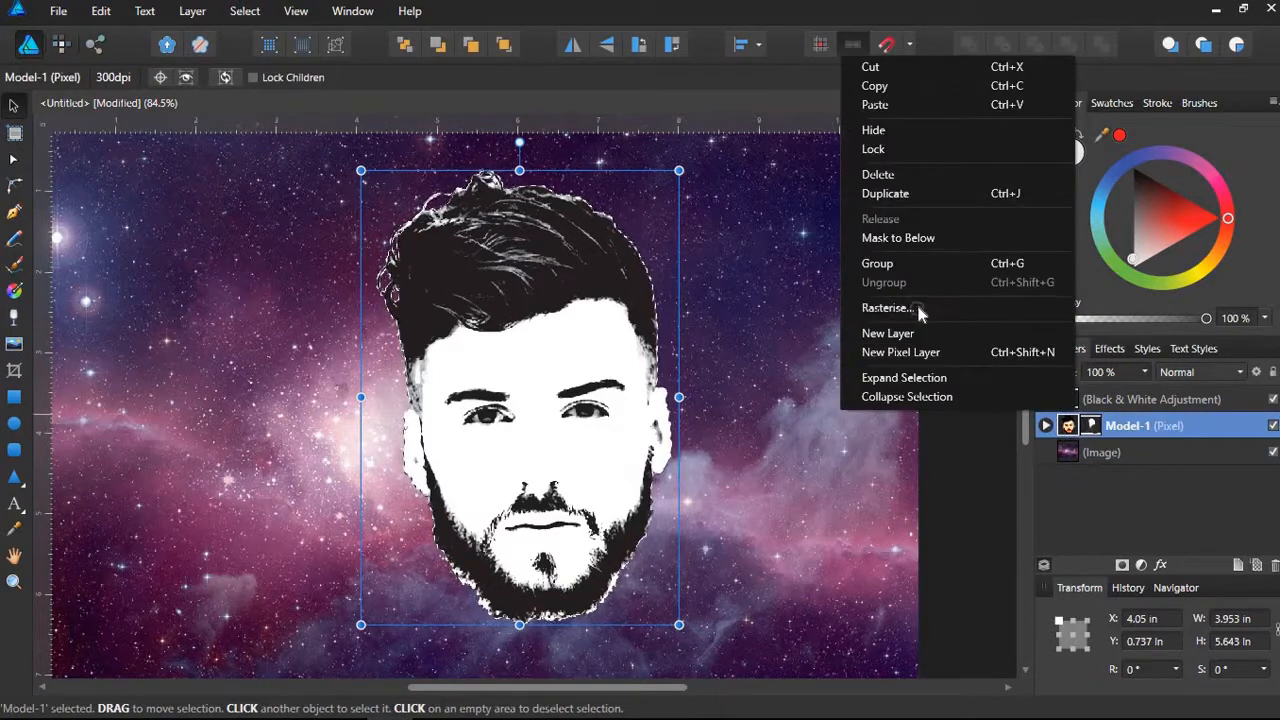
pyautogui.click(886, 308)
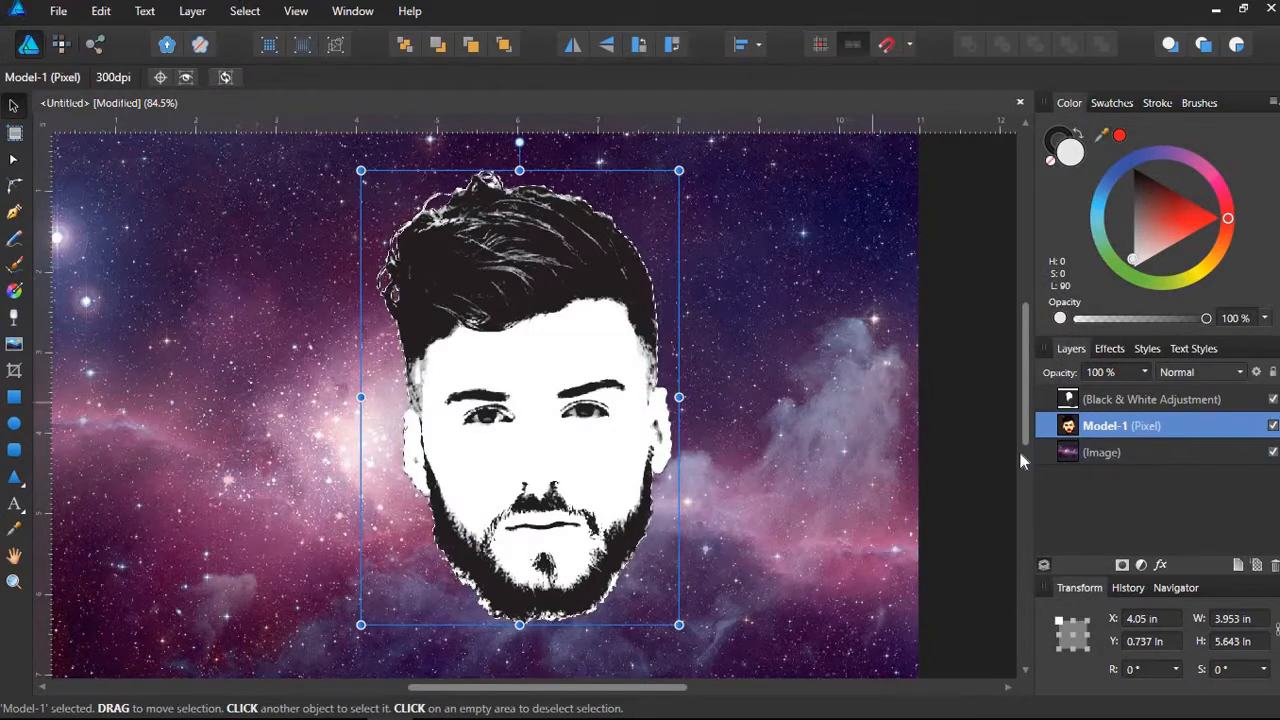
pyautogui.click(186, 12)
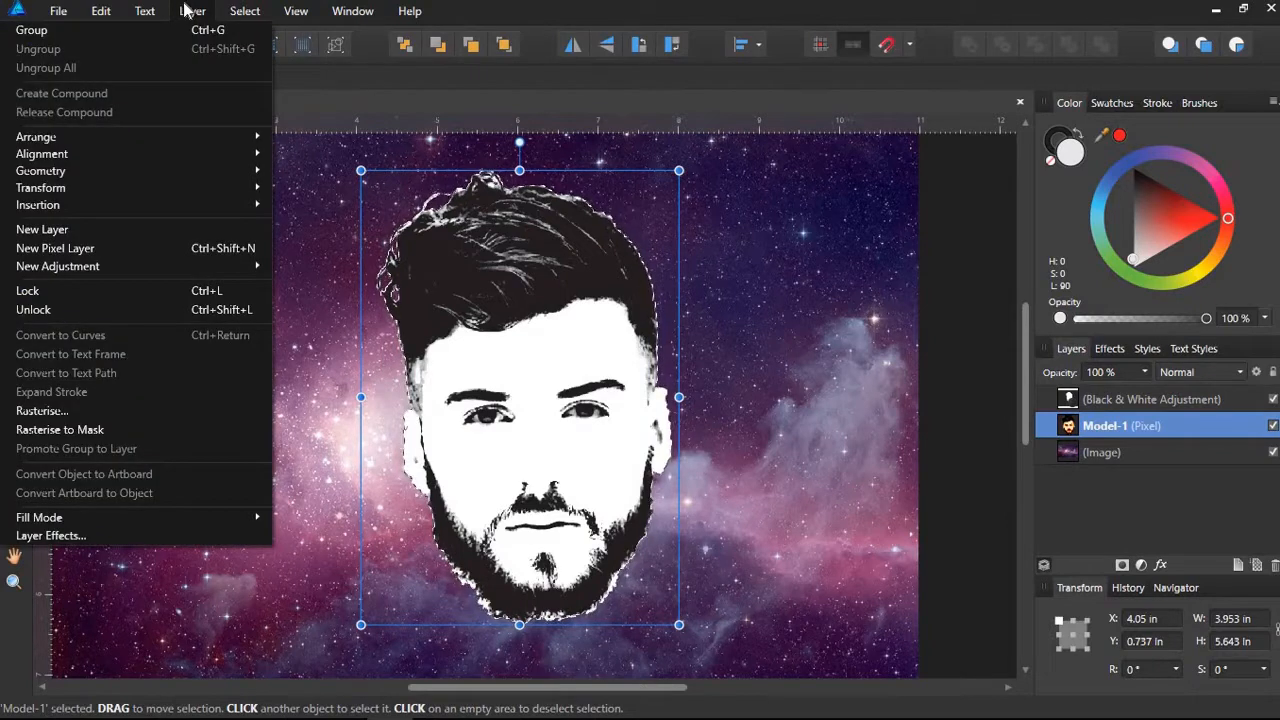
pyautogui.moveTo(251, 12)
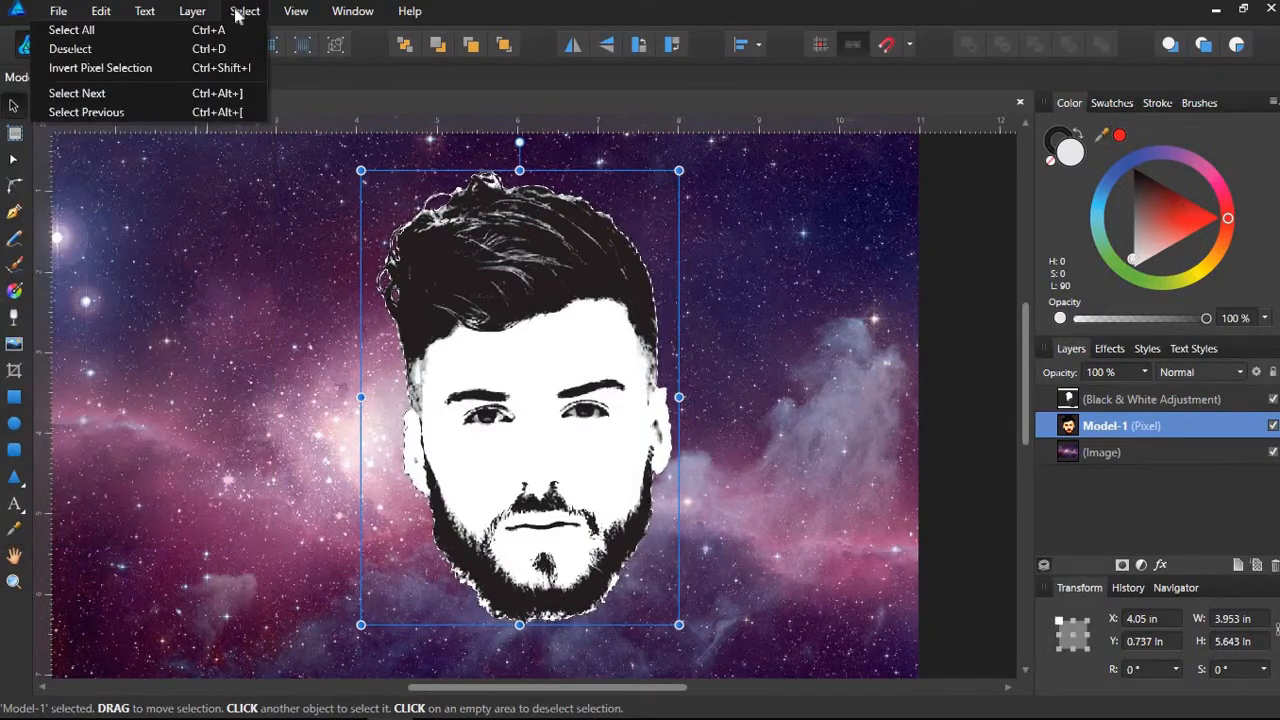
pyautogui.click(243, 12)
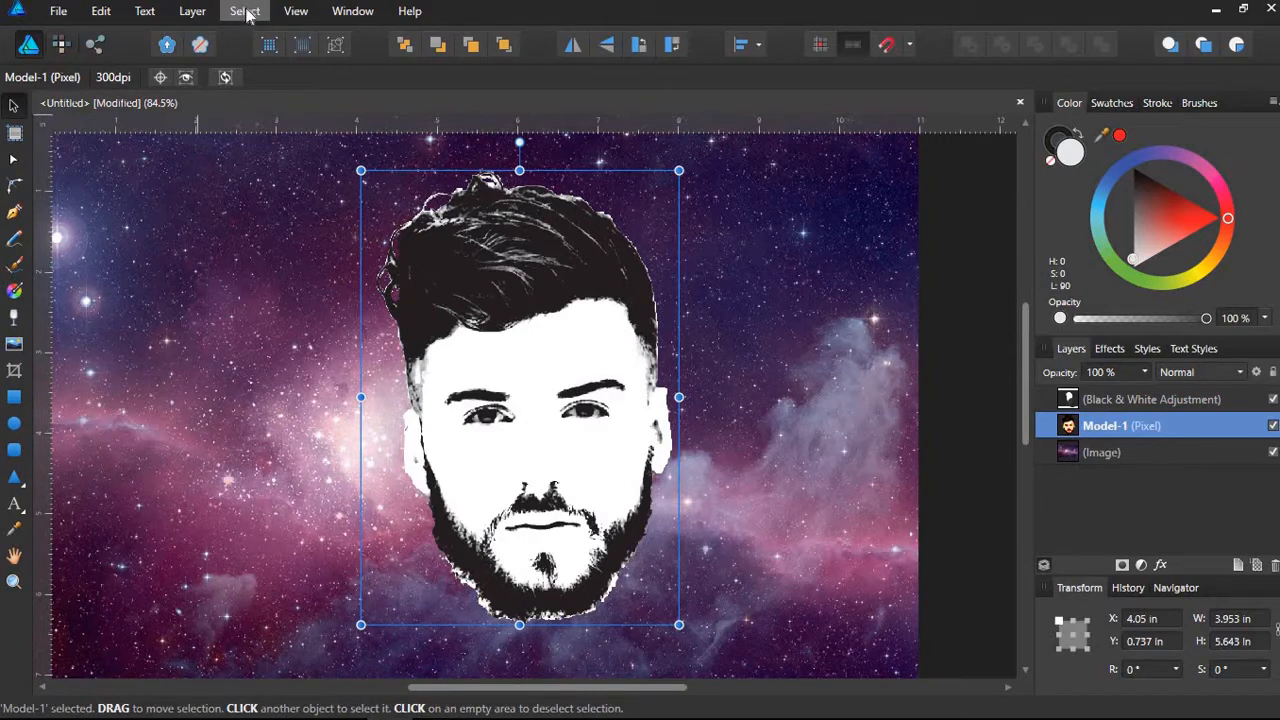
# Switch to the Pixel Persona and select the shadow tonal range of the Model-1 layer.
pyautogui.click(249, 12)
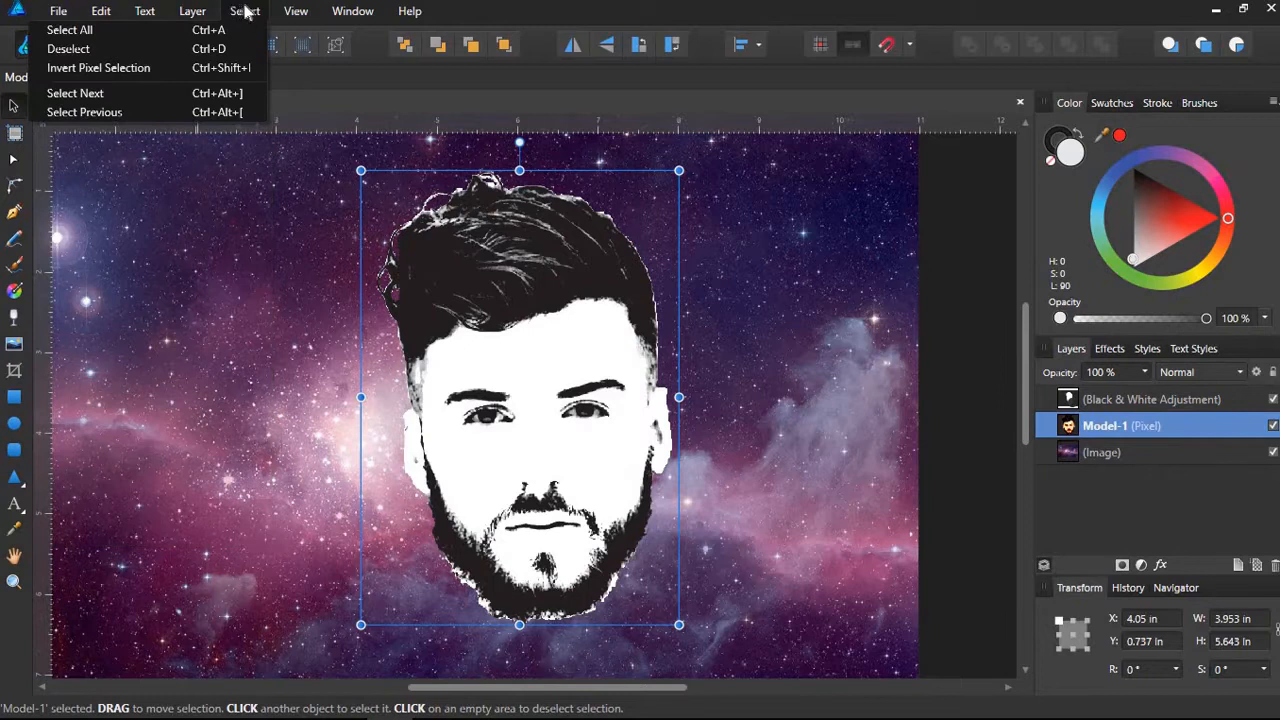
pyautogui.click(212, 12)
pyautogui.click(62, 44)
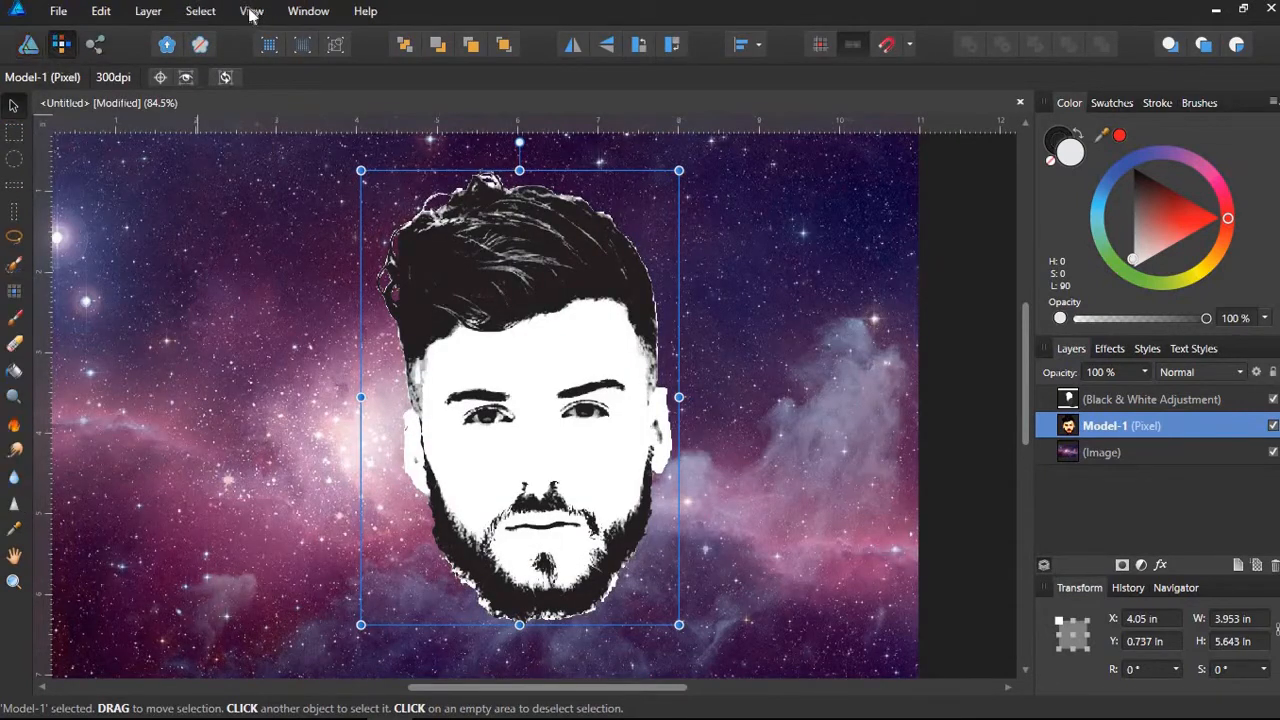
pyautogui.click(251, 13)
pyautogui.moveTo(206, 13)
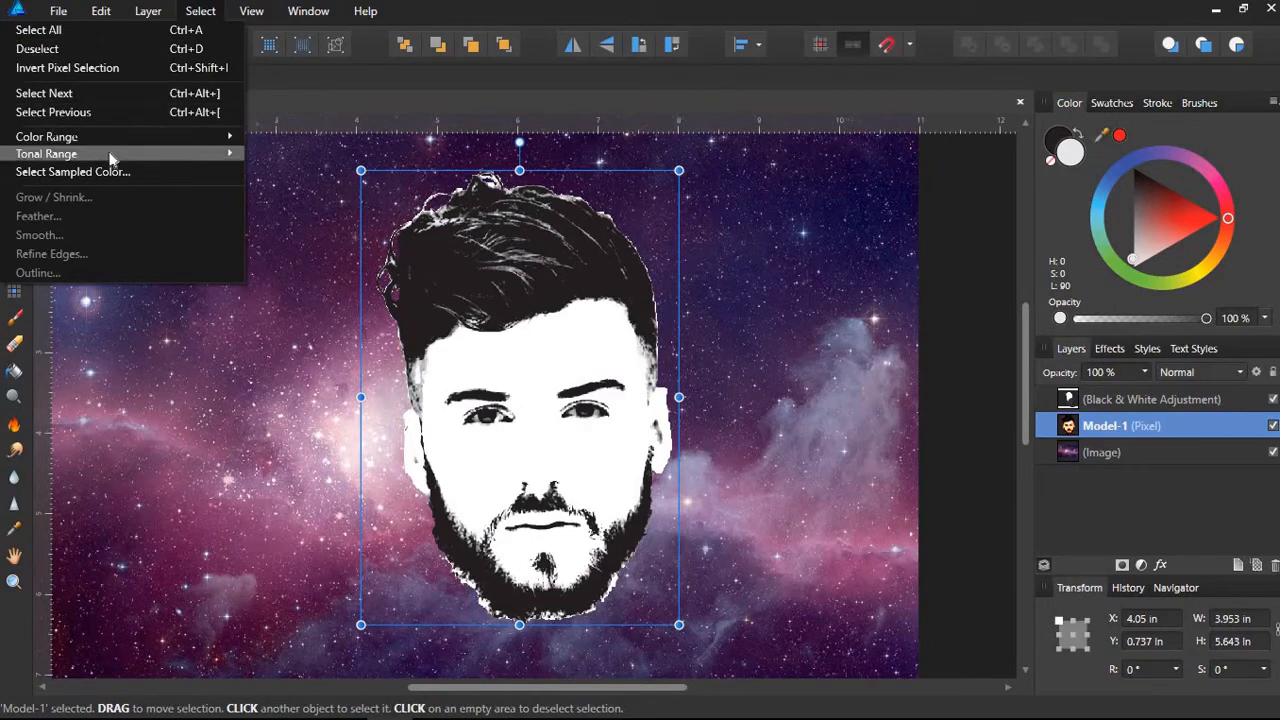
pyautogui.moveTo(112, 158)
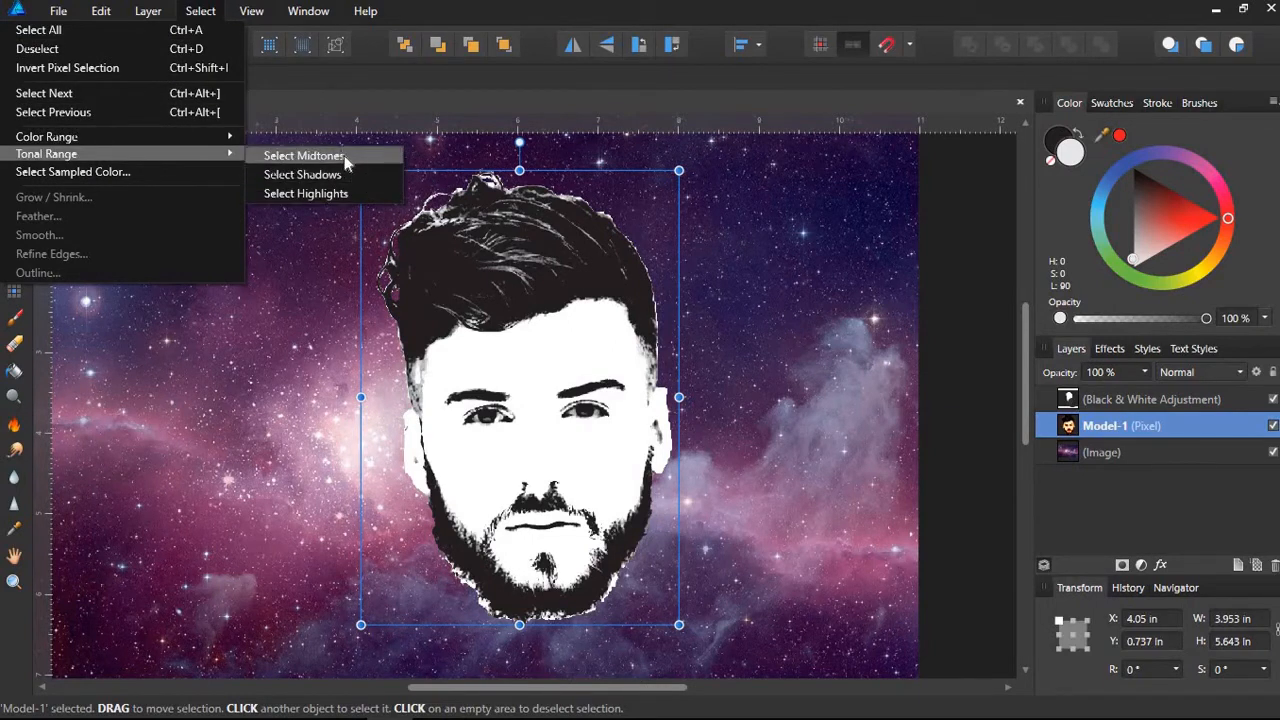
pyautogui.click(342, 173)
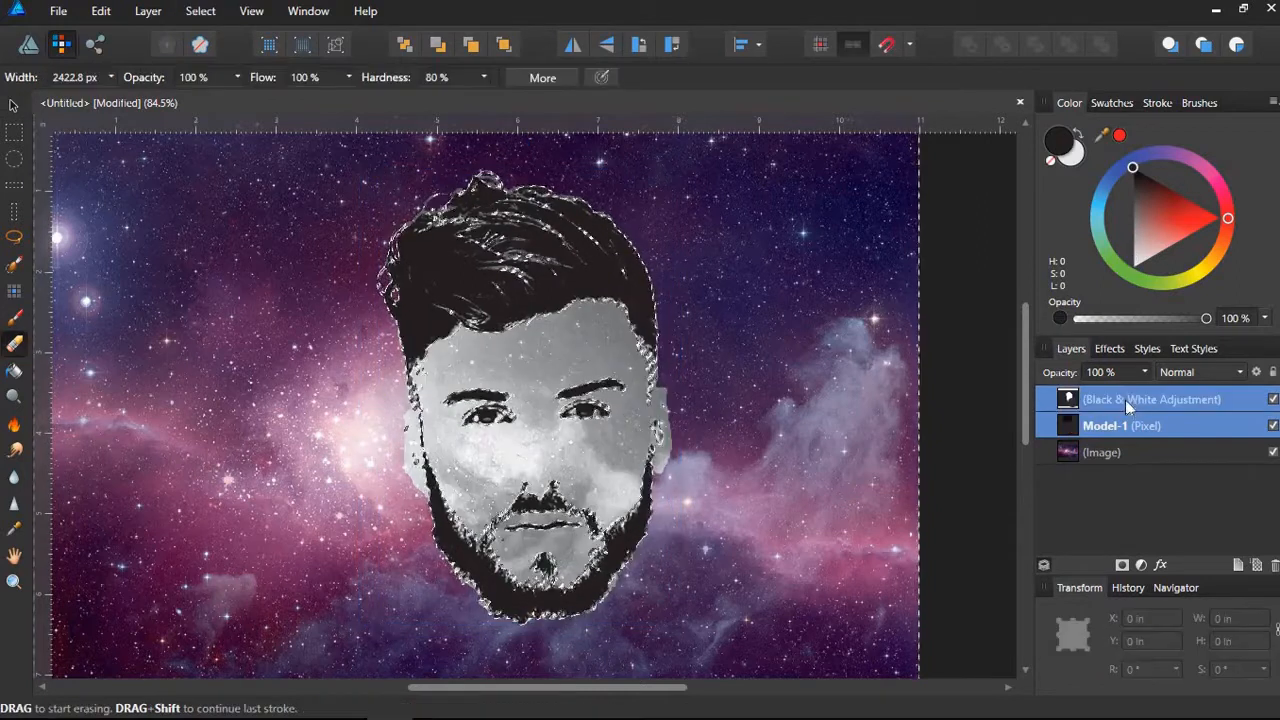
# Group the Black & White adjustment with the Model-1 layer and nest the adjustment inside Model-1.
pyautogui.rightClick(1125, 382)
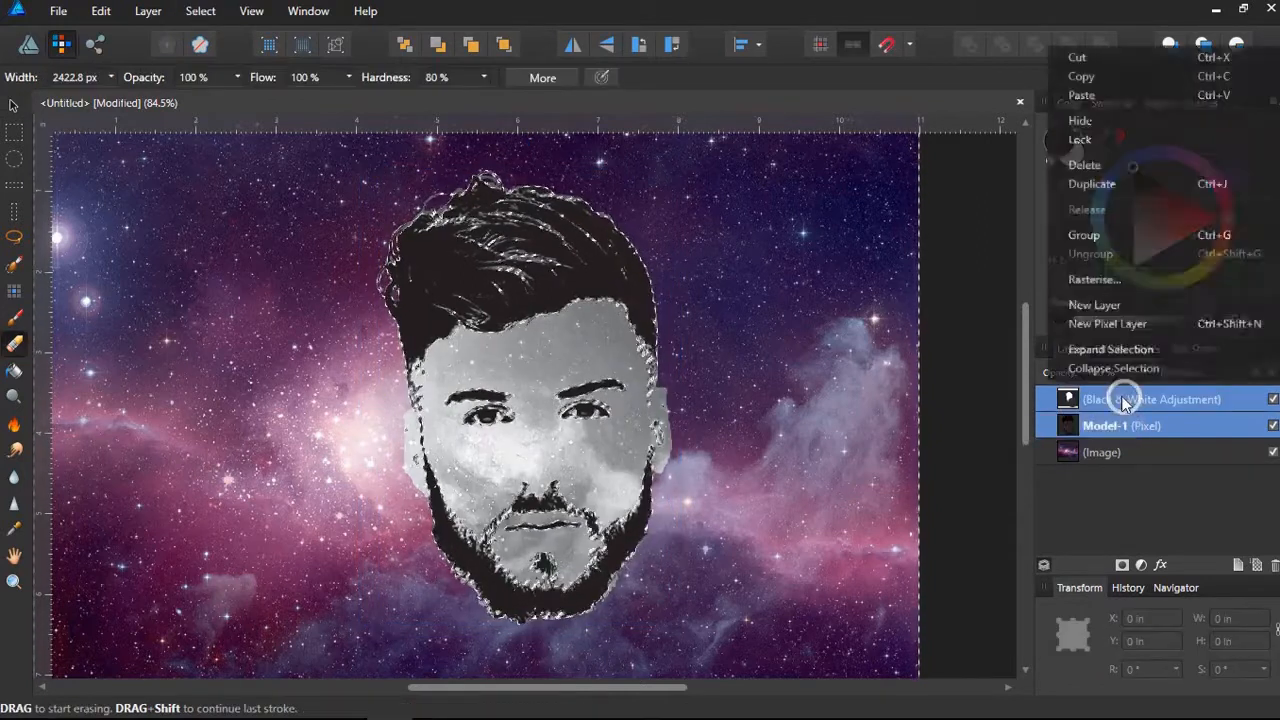
pyautogui.click(1099, 237)
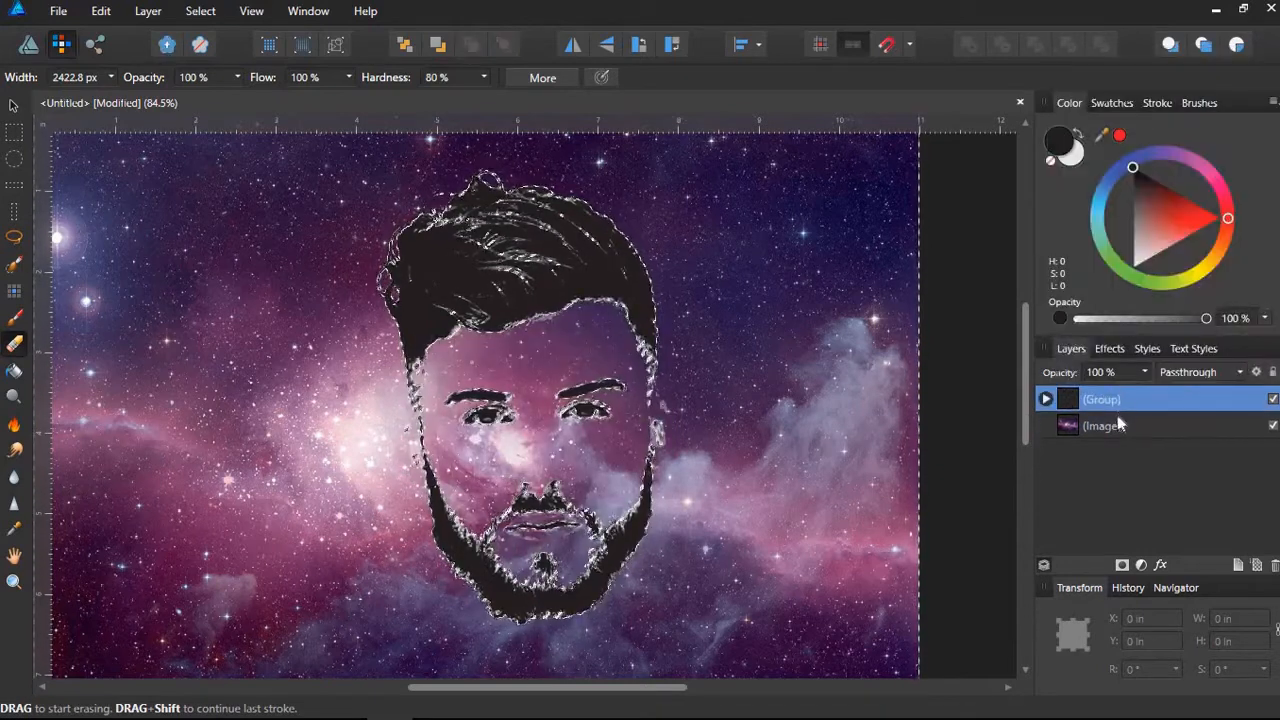
pyautogui.click(1046, 399)
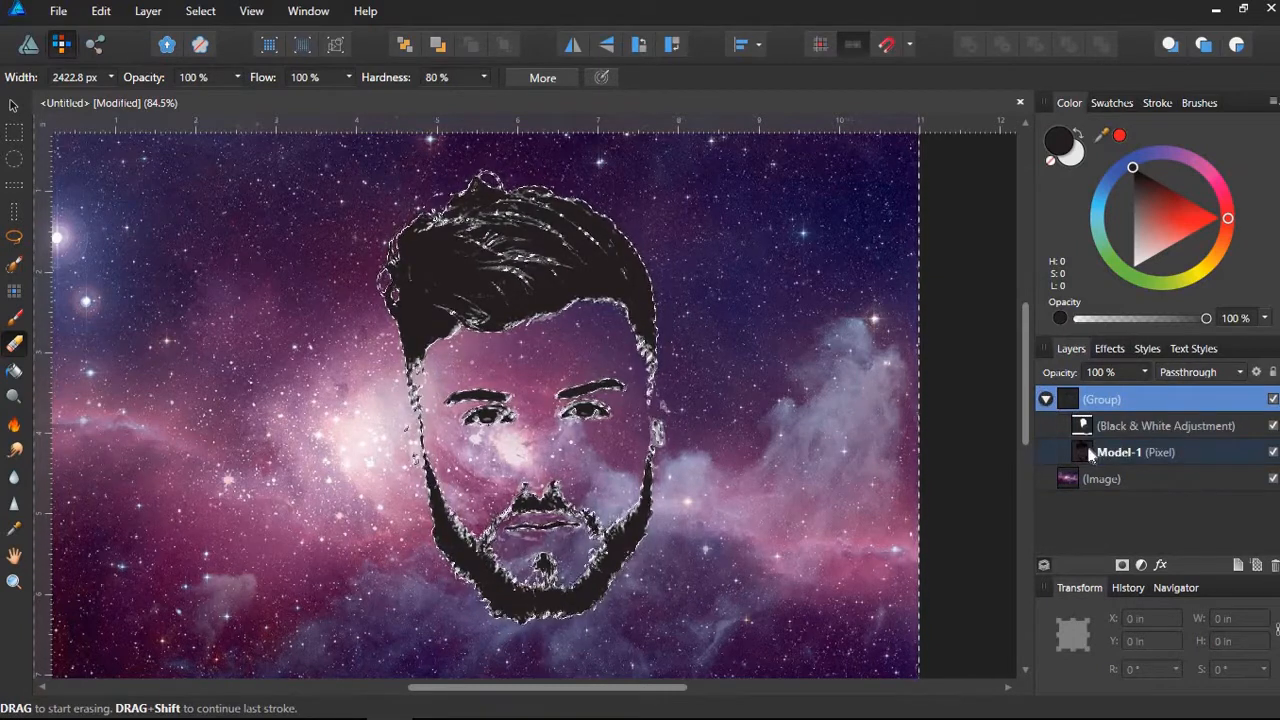
pyautogui.click(1094, 434)
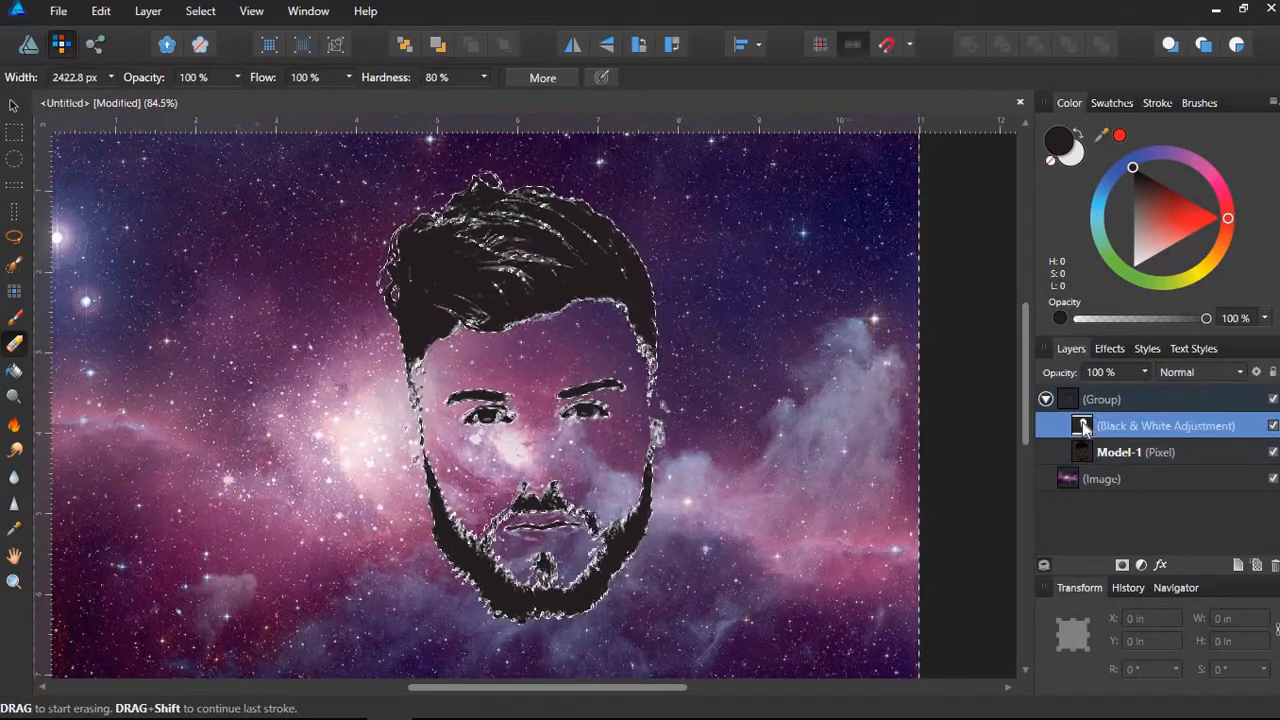
pyautogui.moveTo(1092, 447); pyautogui.dragTo(1096, 455)
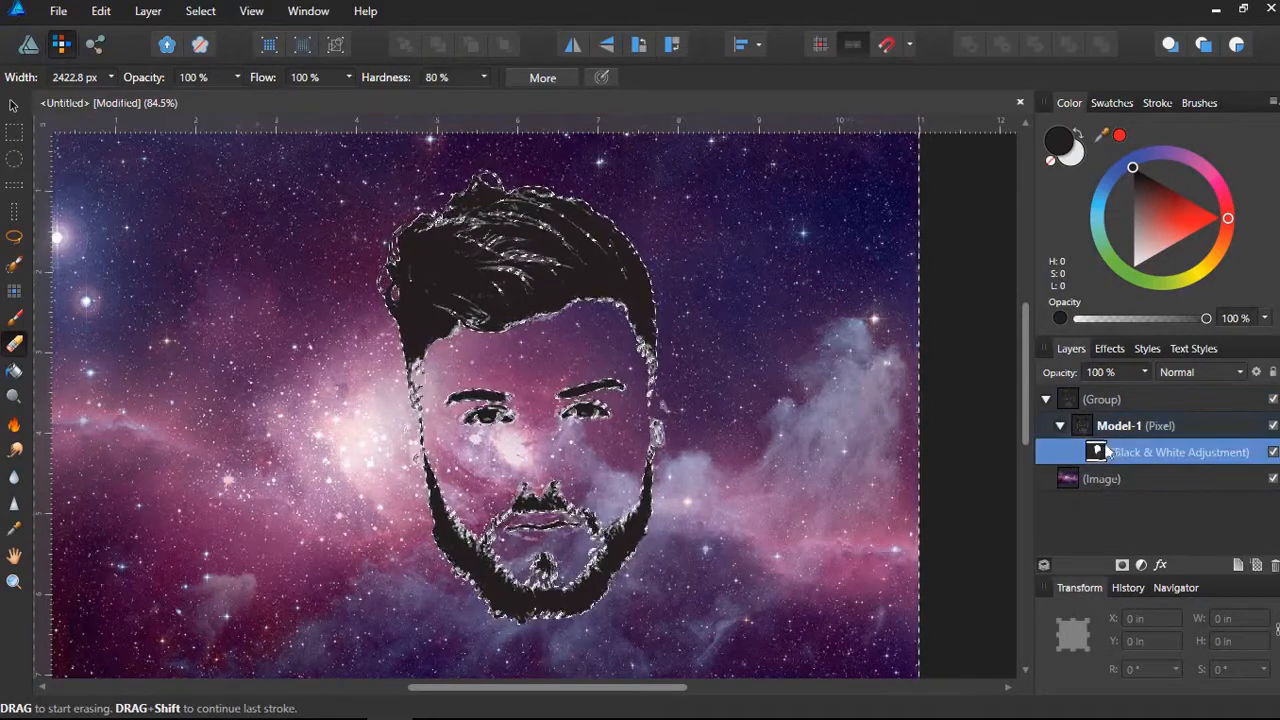
pyautogui.click(1060, 425)
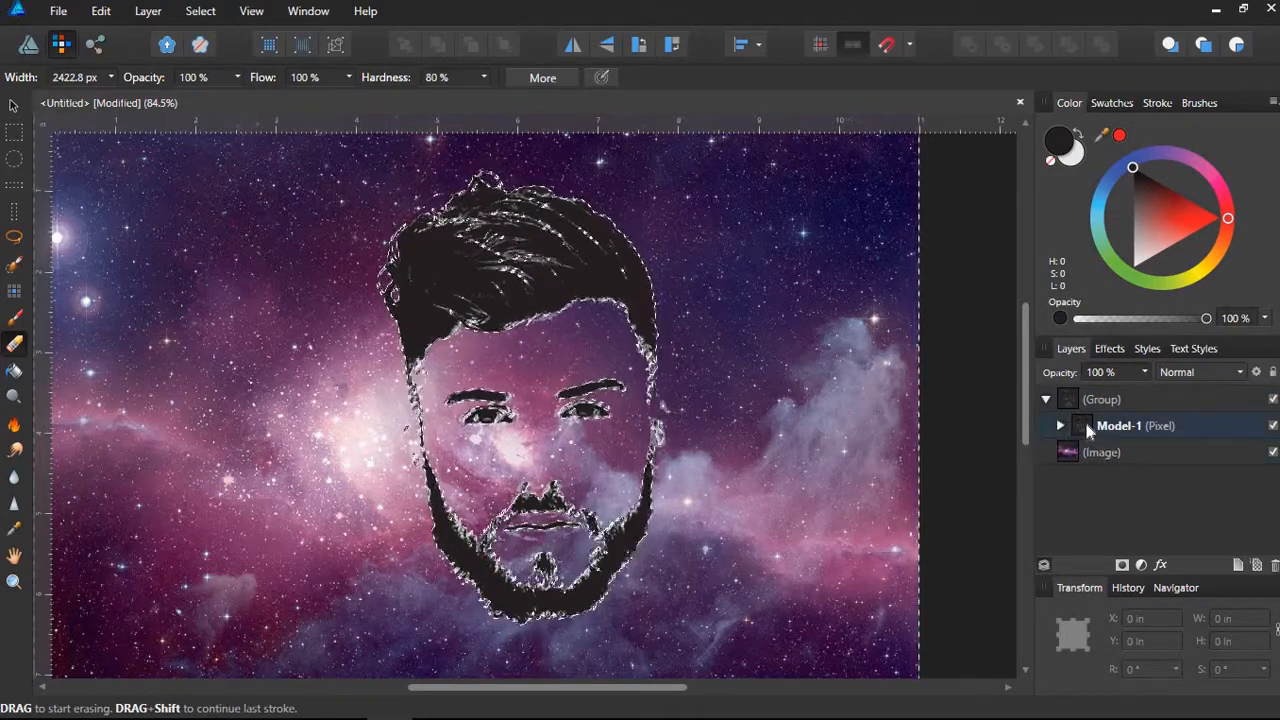
# Clip the galaxy image inside the Model-1 layer and shift the head slightly to X 4.165 in, Y 0.731 in.
pyautogui.click(1087, 432)
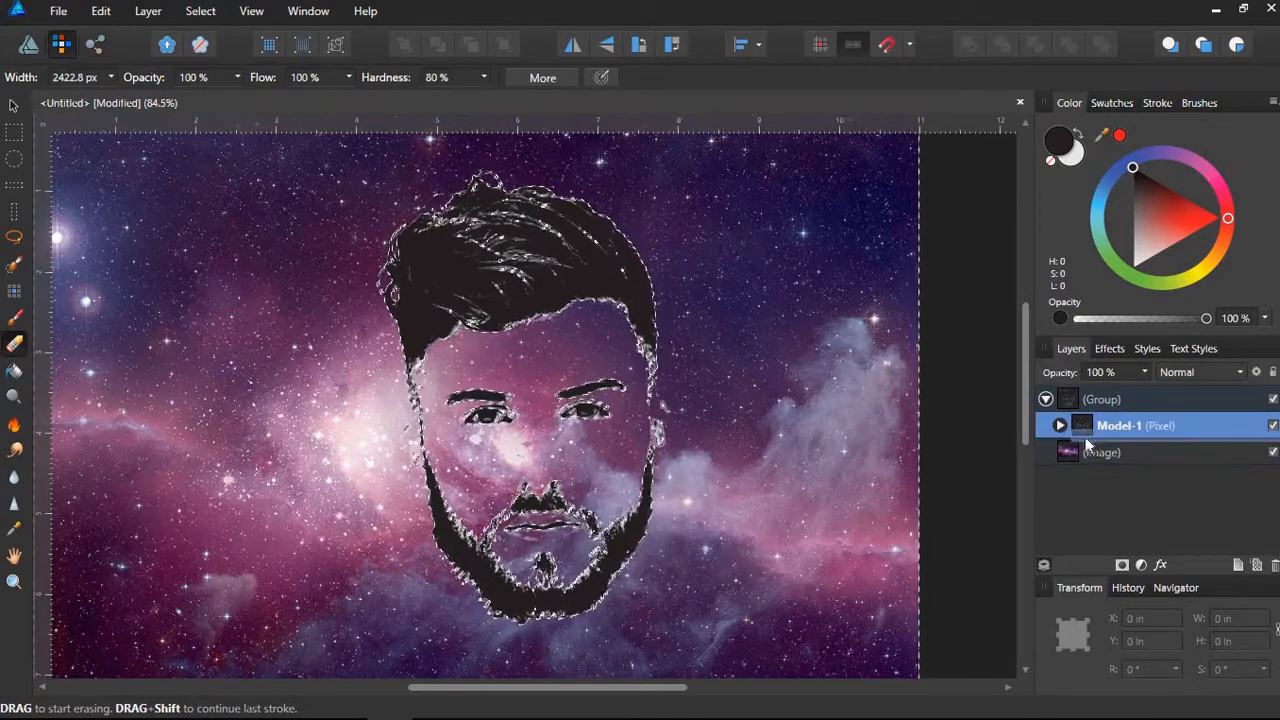
pyautogui.moveTo(1086, 439); pyautogui.dragTo(1091, 448)
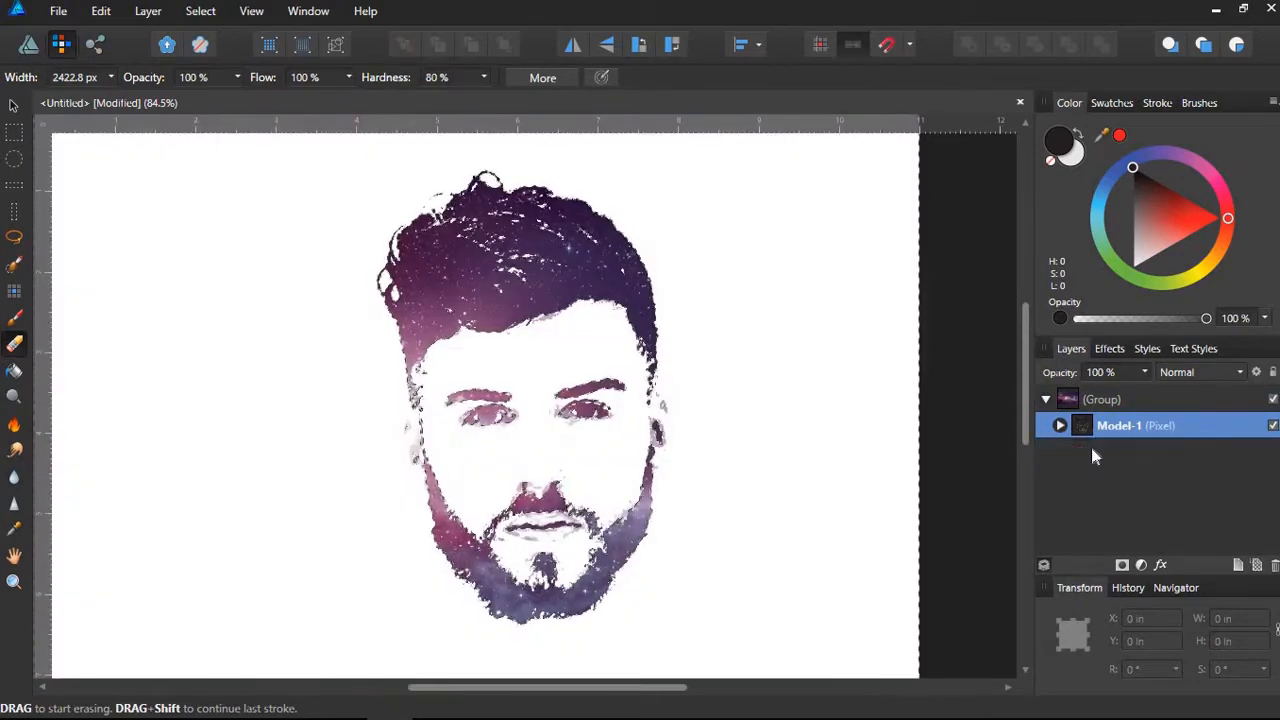
pyautogui.click(14, 105)
pyautogui.moveTo(523, 397)
pyautogui.mouseDown()
pyautogui.moveTo(462, 394)
pyautogui.moveTo(531, 401)
pyautogui.moveTo(516, 397)
pyautogui.mouseUp()
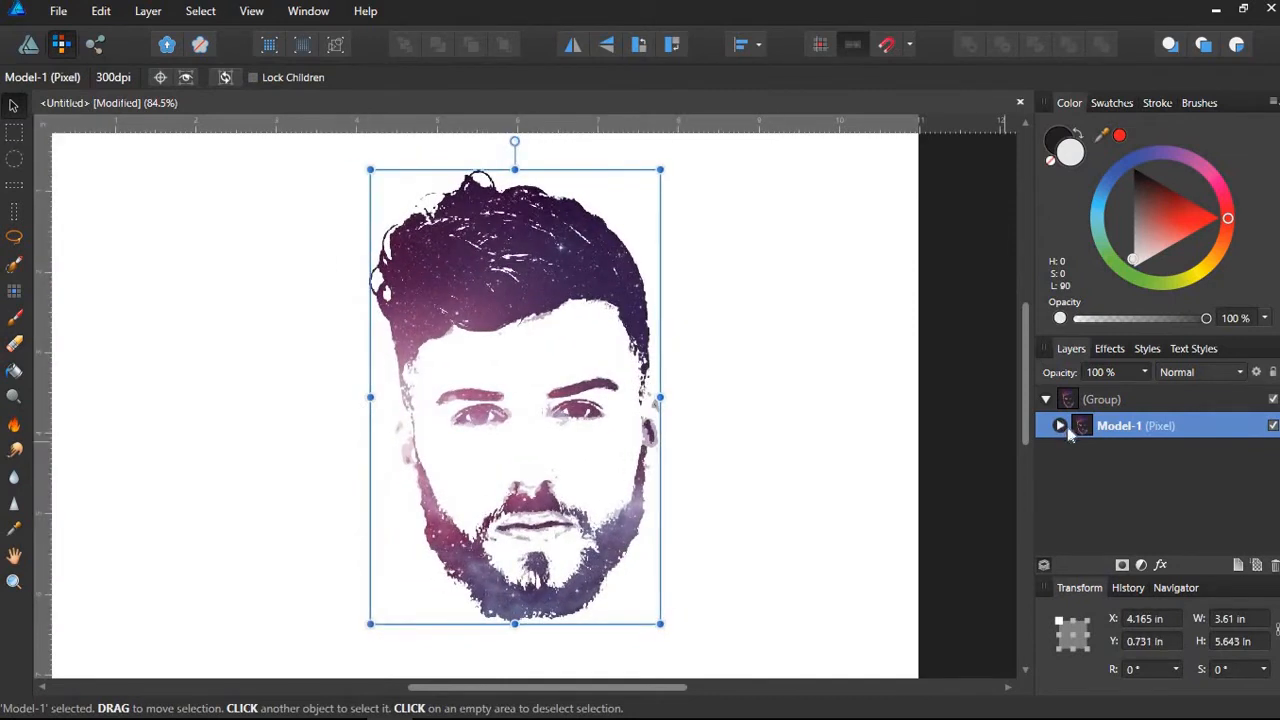
# Undo the last head move and shift the galaxy image nested in Model-1 to about X -1.656 in, Y -0.177 in.
pyautogui.hotkey('ctrl', 'z')
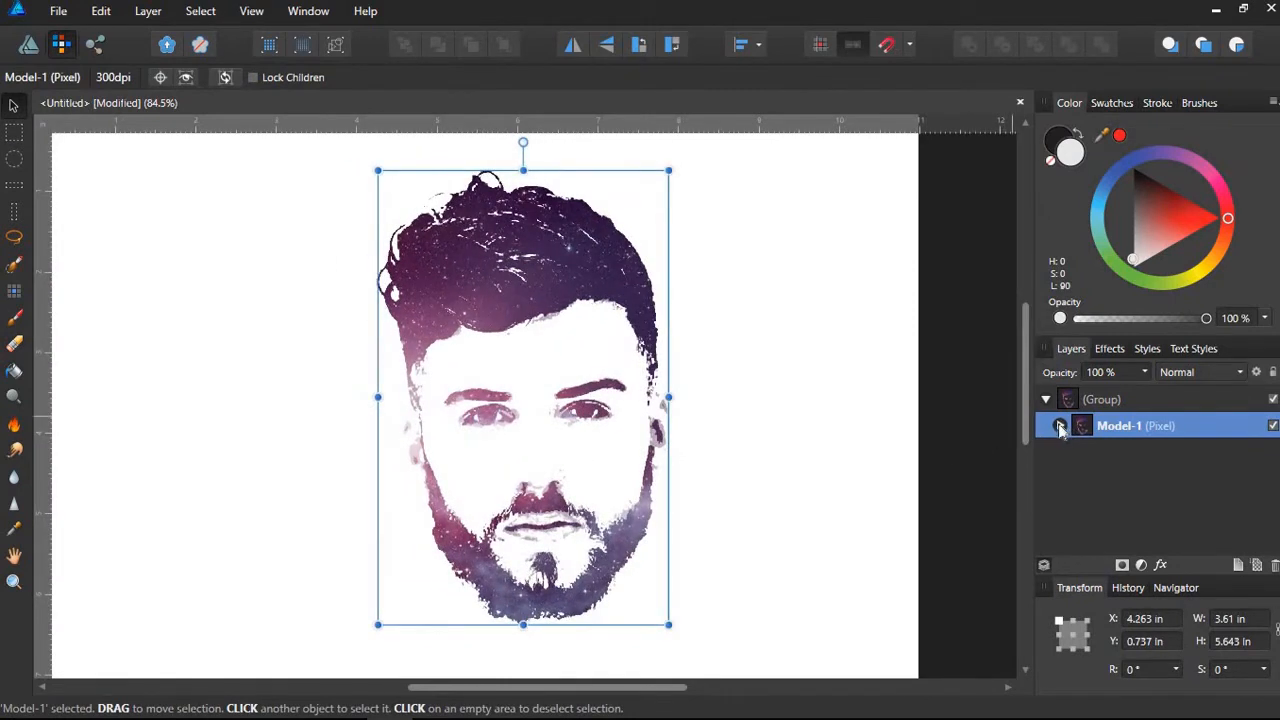
pyautogui.click(1060, 426)
pyautogui.click(1097, 456)
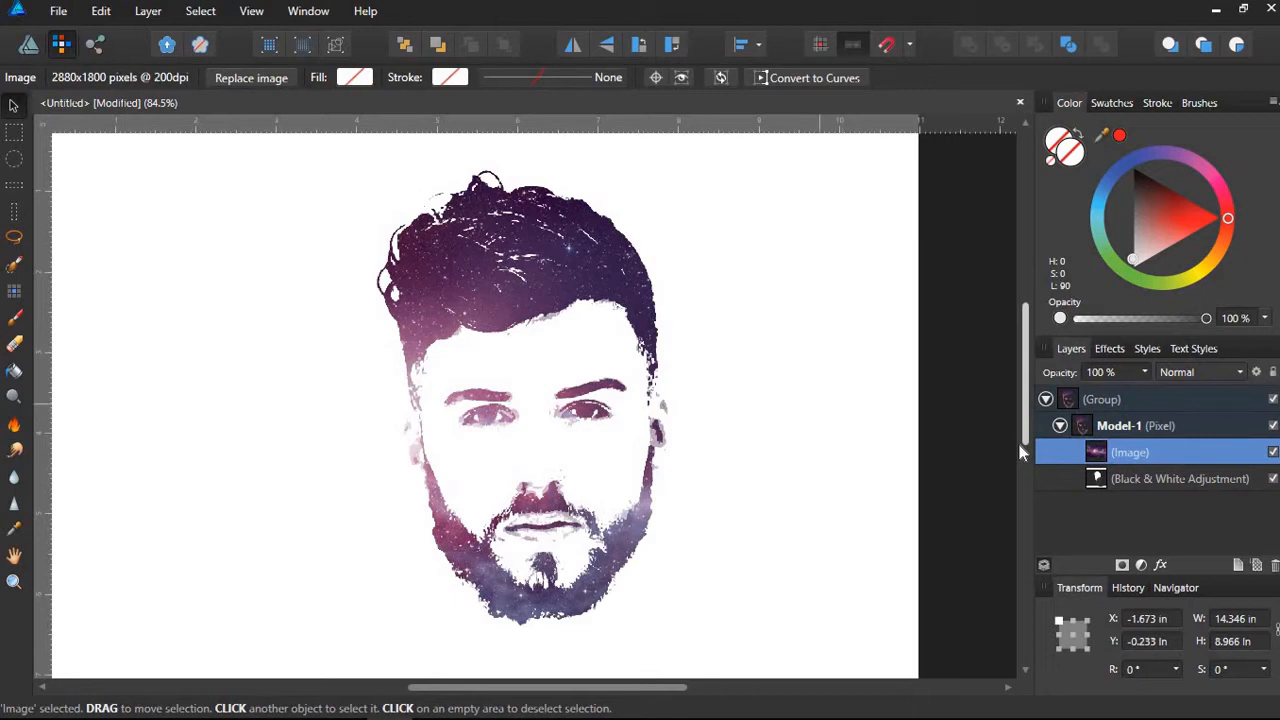
pyautogui.moveTo(798, 404)
pyautogui.mouseDown()
pyautogui.moveTo(630, 380)
pyautogui.moveTo(645, 425)
pyautogui.moveTo(845, 416)
pyautogui.moveTo(835, 349)
pyautogui.moveTo(798, 418)
pyautogui.moveTo(884, 368)
pyautogui.moveTo(785, 411)
pyautogui.moveTo(800, 409)
pyautogui.mouseUp()
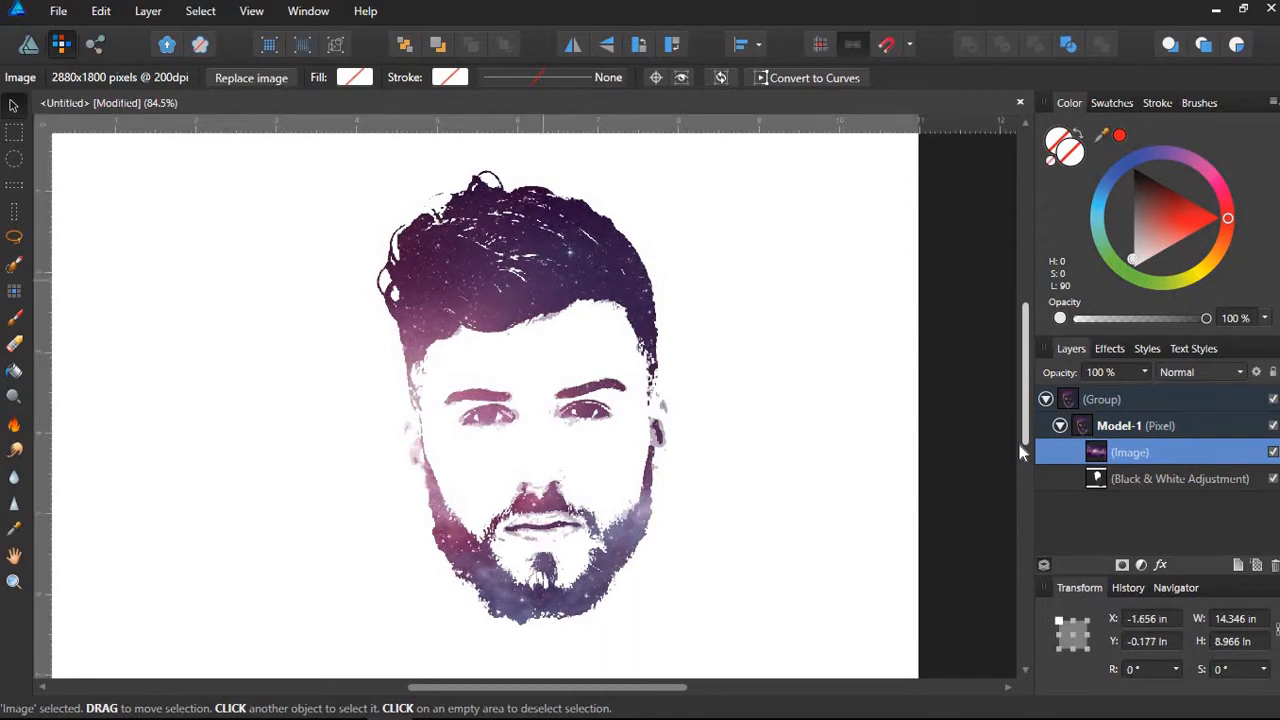
pyautogui.click(16, 344)
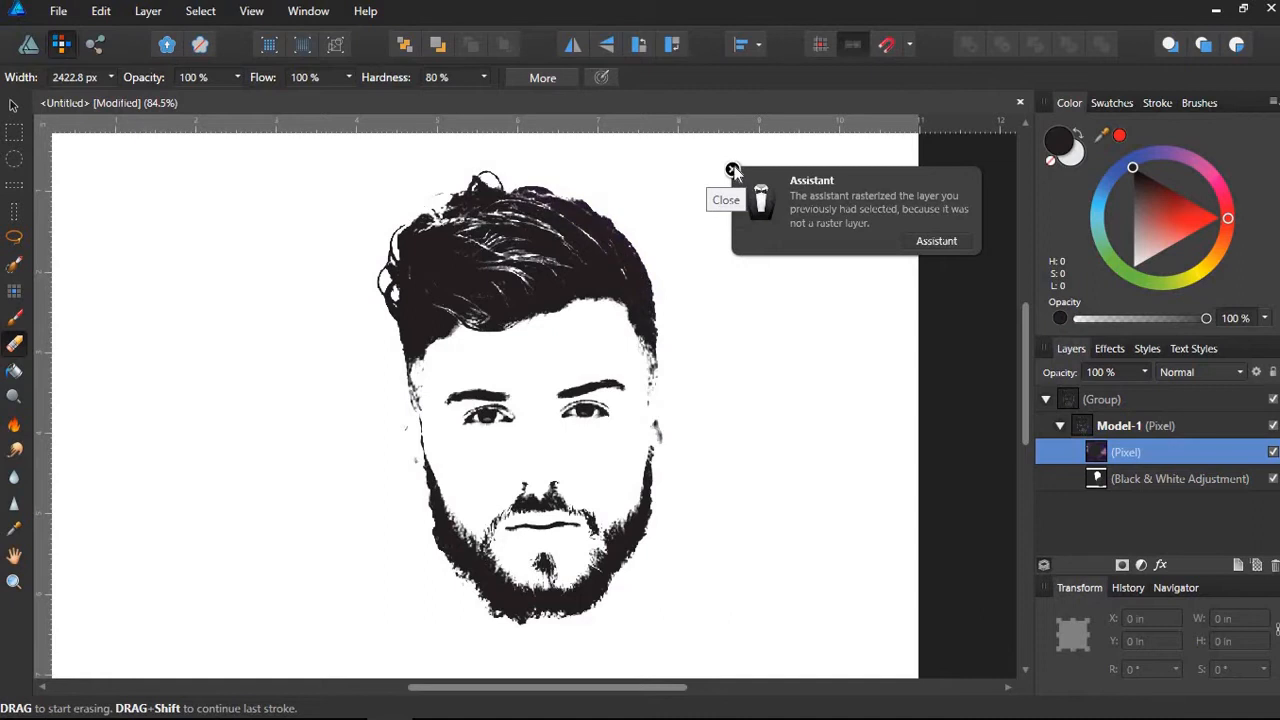
pyautogui.click(732, 170)
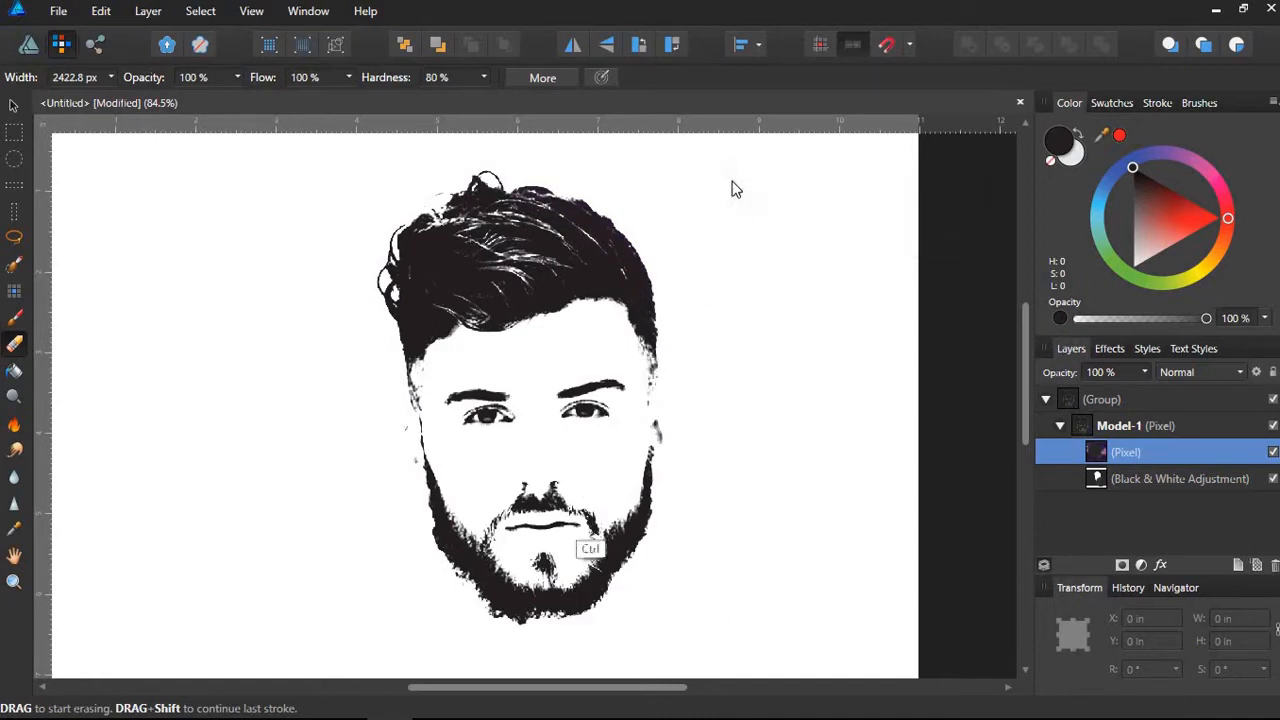
pyautogui.hotkey('ctrl', 'z')
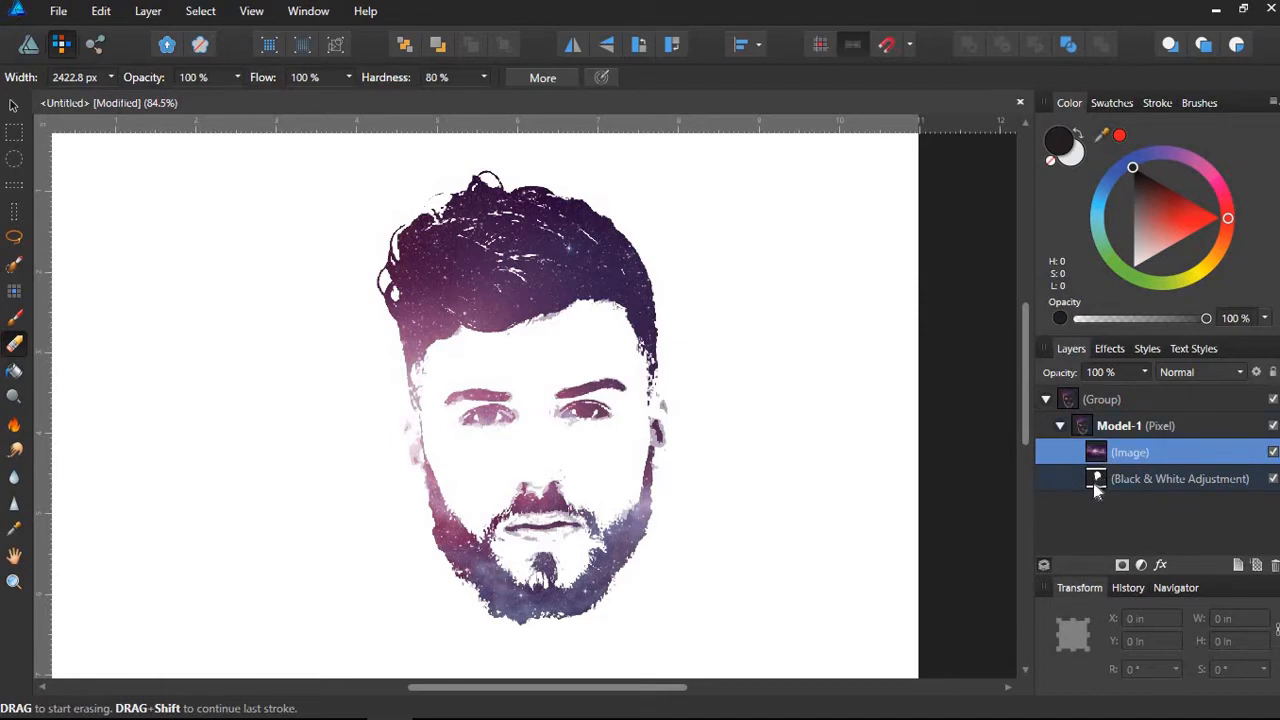
# Erase the leftover ear marks on both sides of the head on the Model-1 layer with a 13.4 px eraser.
pyautogui.click(1083, 426)
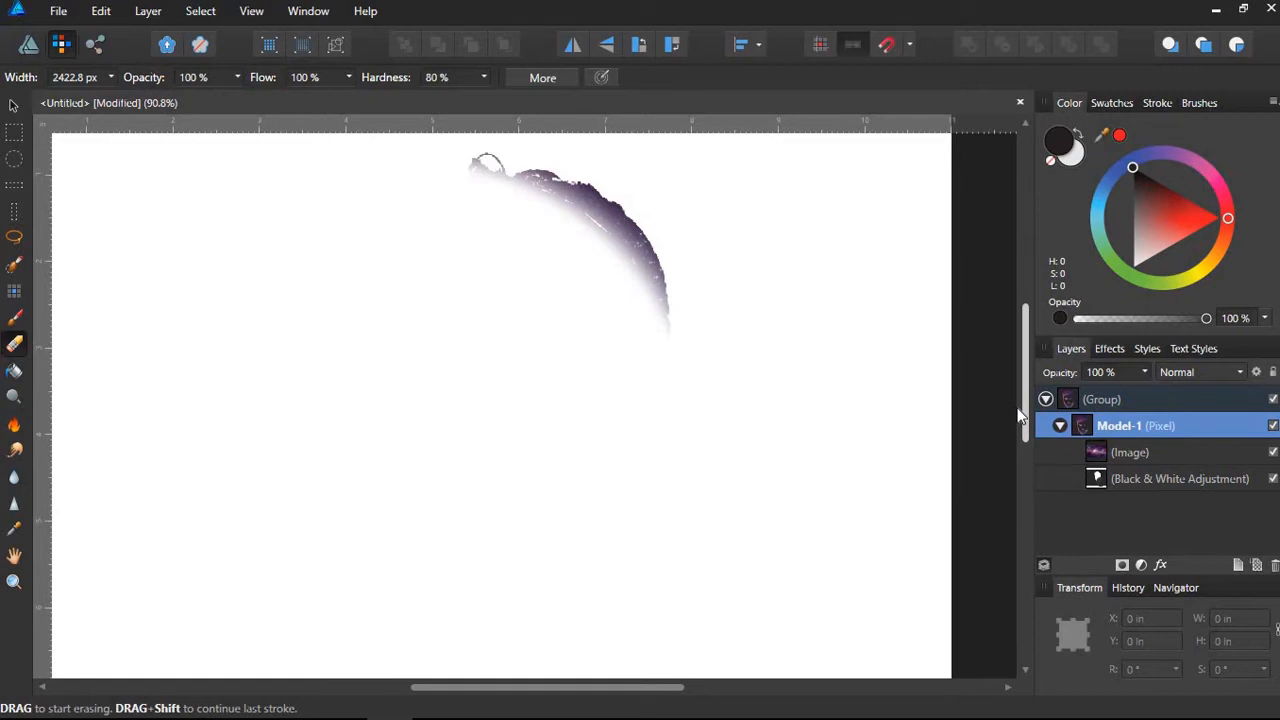
pyautogui.hotkey('ctrl', 'z')
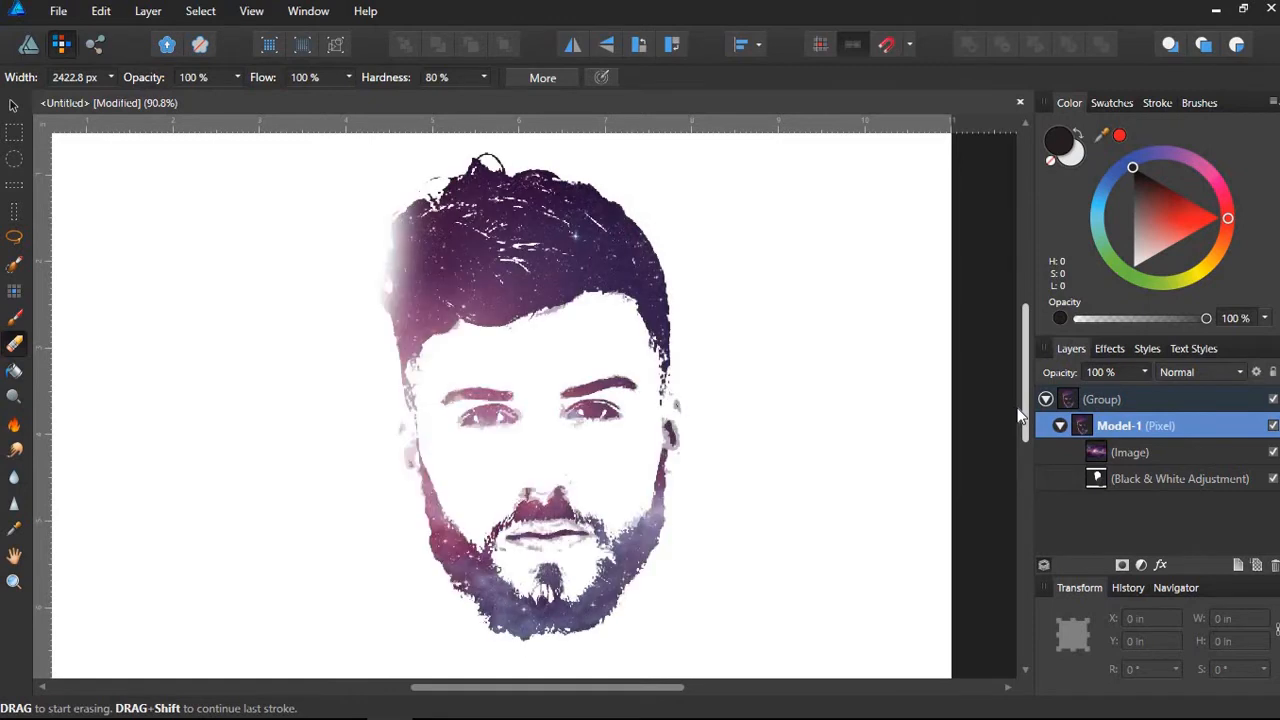
pyautogui.click(190, 395)
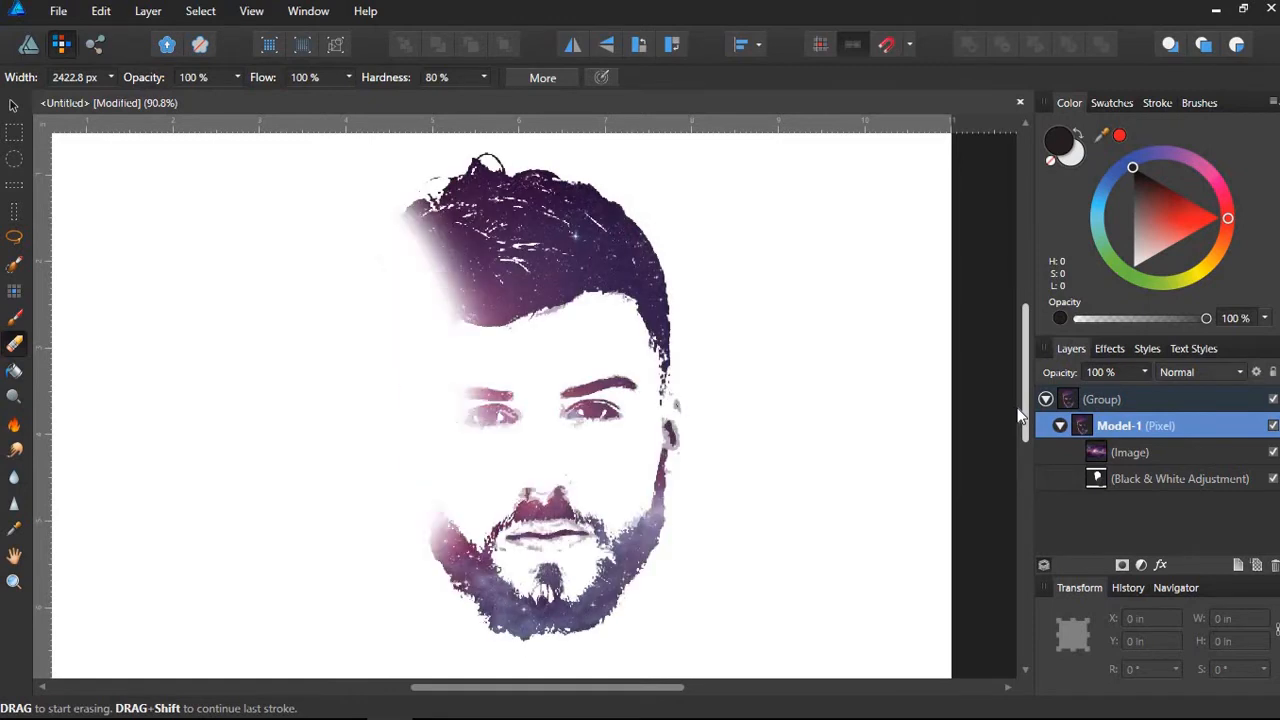
pyautogui.press('[')
pyautogui.hotkey('ctrl', 'z')
pyautogui.hotkey('ctrl', 'z')
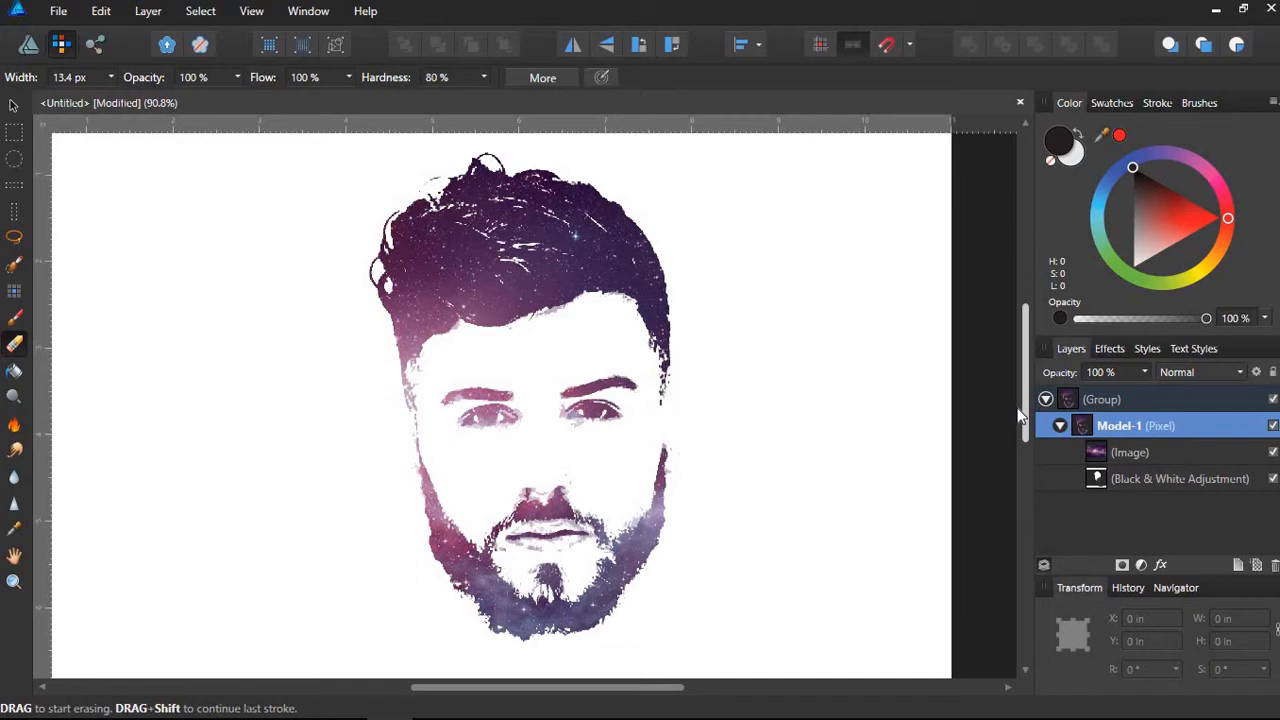
# Move the Model-1 head up and left to about X 3.9 in, Y 0.561 in.
pyautogui.click(12, 104)
pyautogui.moveTo(523, 384)
pyautogui.mouseDown()
pyautogui.moveTo(483, 361)
pyautogui.moveTo(491, 369)
pyautogui.mouseUp()
pyautogui.press('space')
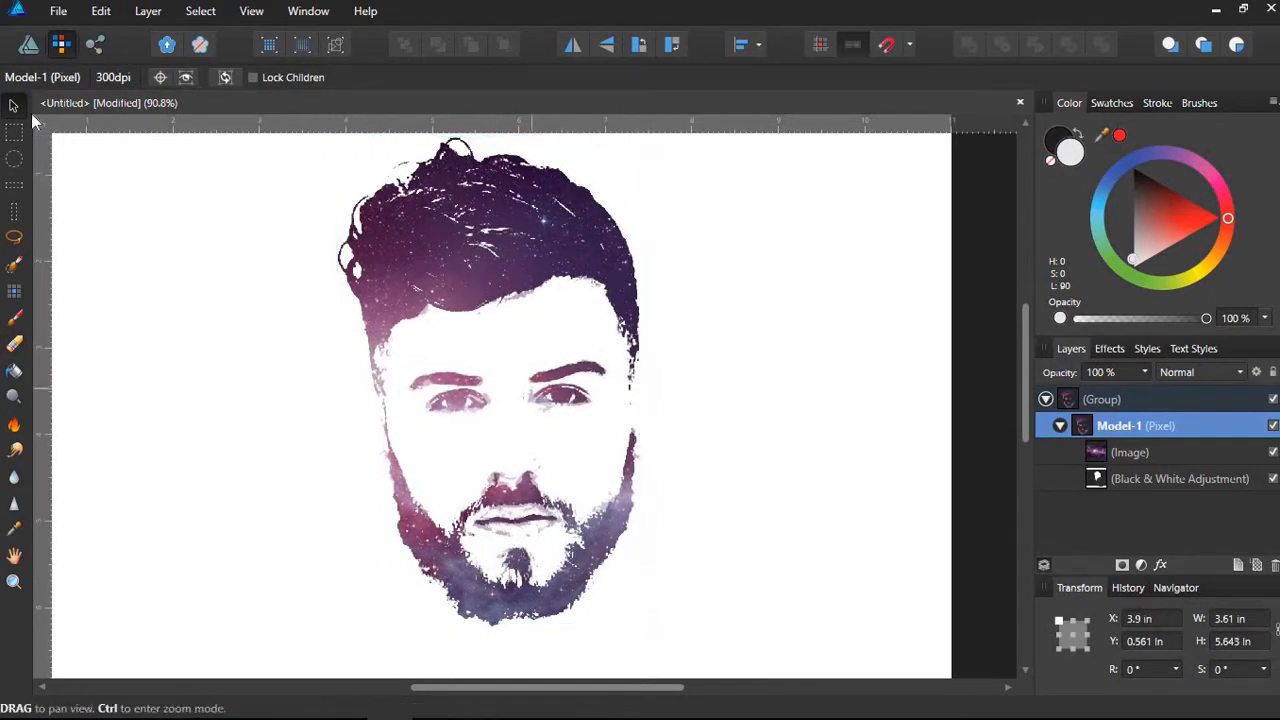
pyautogui.moveTo(577, 443)
pyautogui.mouseDown()
pyautogui.moveTo(484, 444)
pyautogui.moveTo(323, 389)
pyautogui.moveTo(215, 375)
pyautogui.mouseUp()
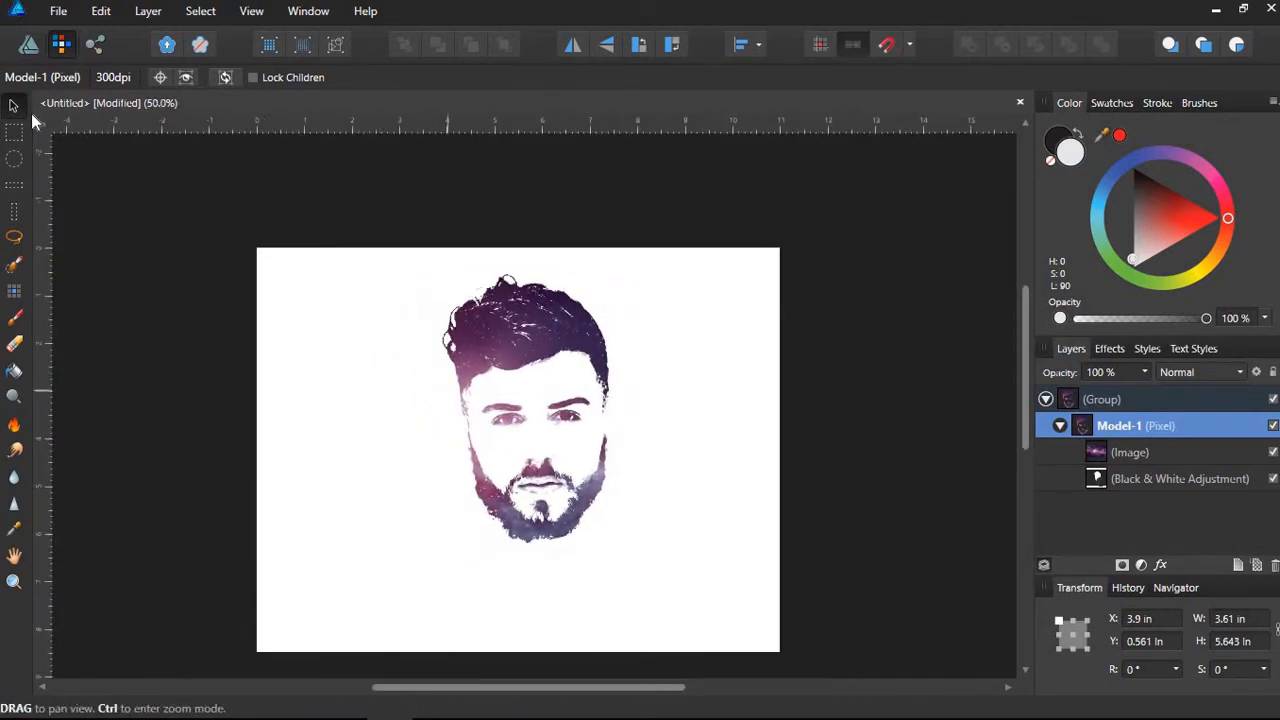
pyautogui.moveTo(425, 416)
pyautogui.mouseDown()
pyautogui.moveTo(436, 354)
pyautogui.moveTo(429, 370)
pyautogui.mouseUp()
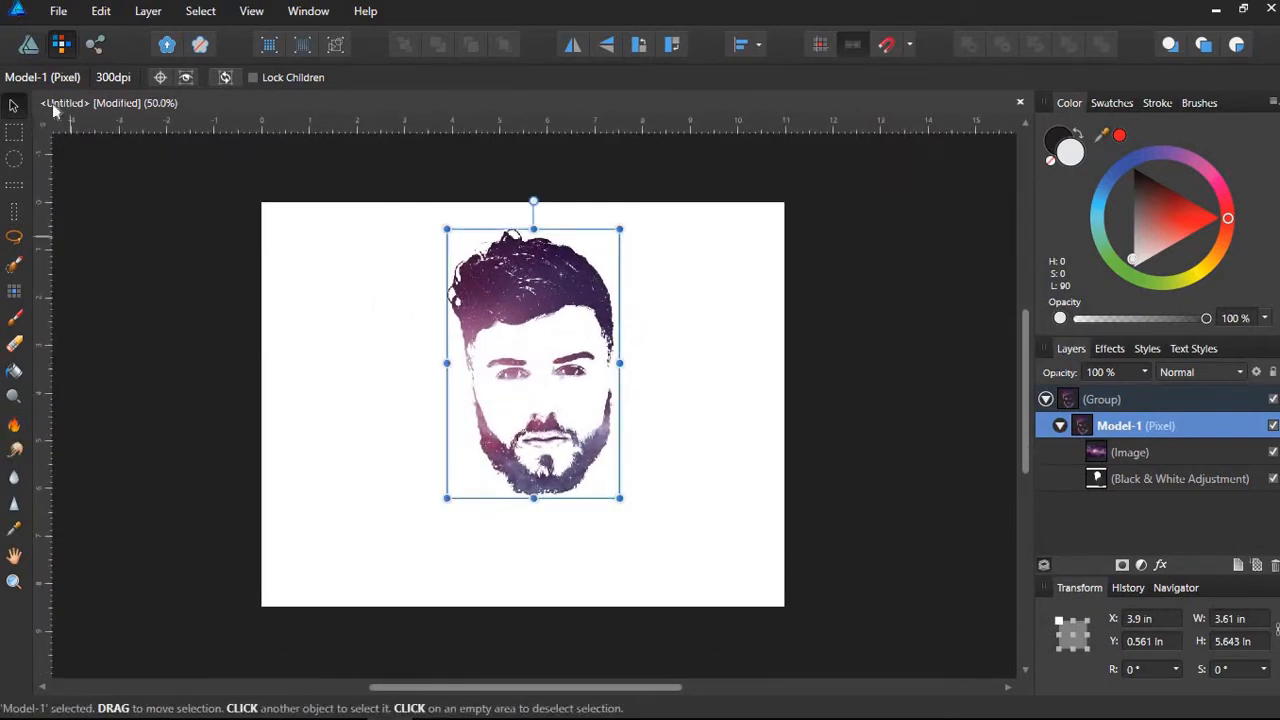
# Switch to the Draw Persona and start an artistic text object below the head at 64 pt.
pyautogui.hotkey('ctrl', '1')
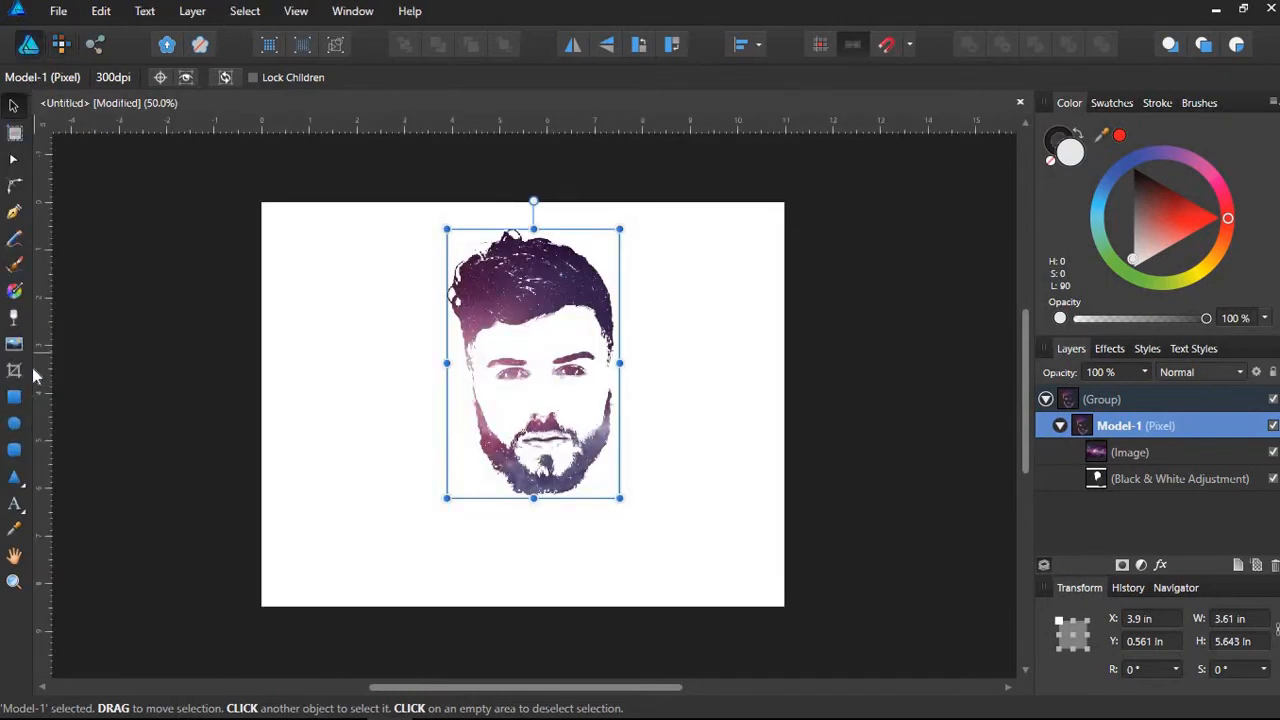
pyautogui.click(30, 510)
pyautogui.click(396, 540)
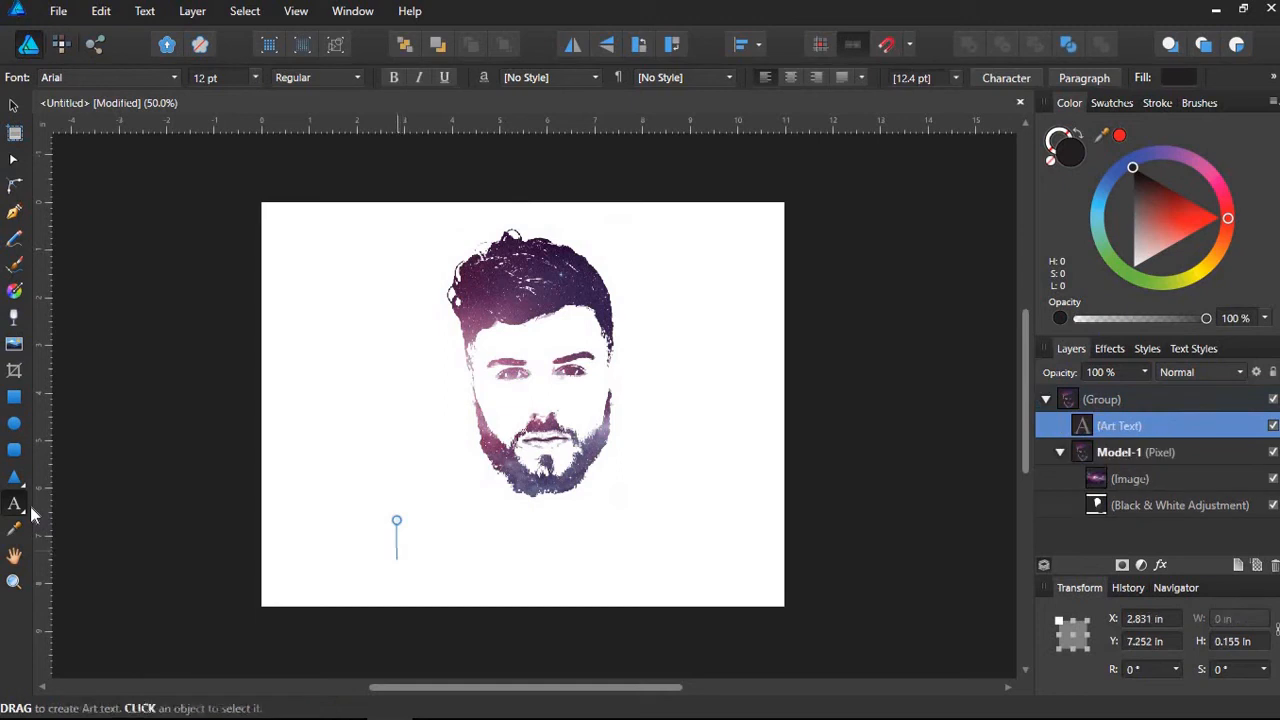
pyautogui.click(255, 77)
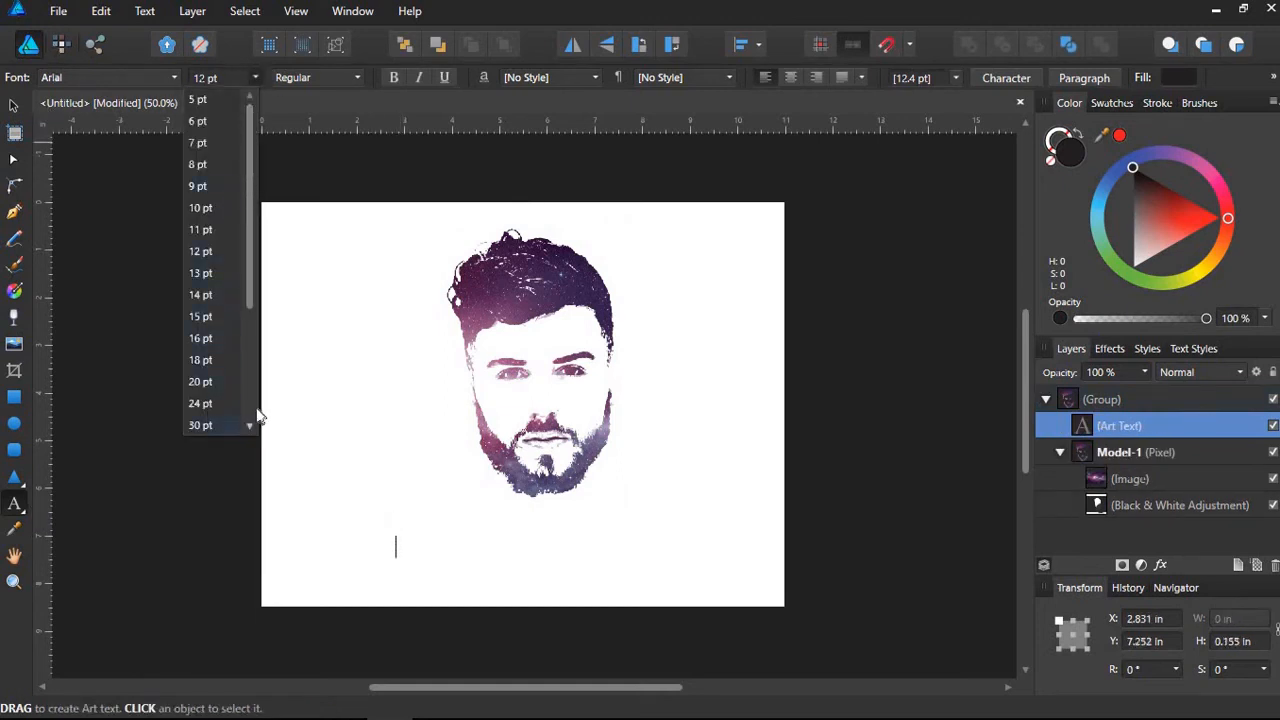
pyautogui.scroll(-3, 248, 420)
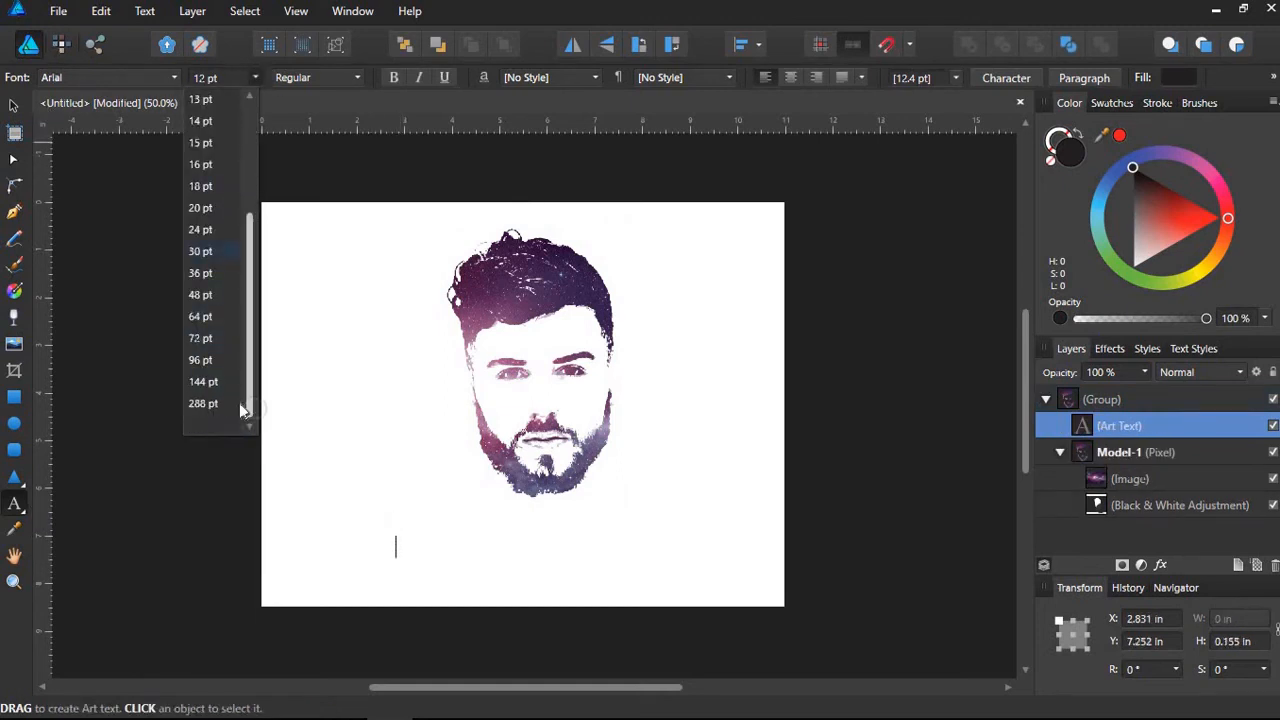
pyautogui.click(218, 319)
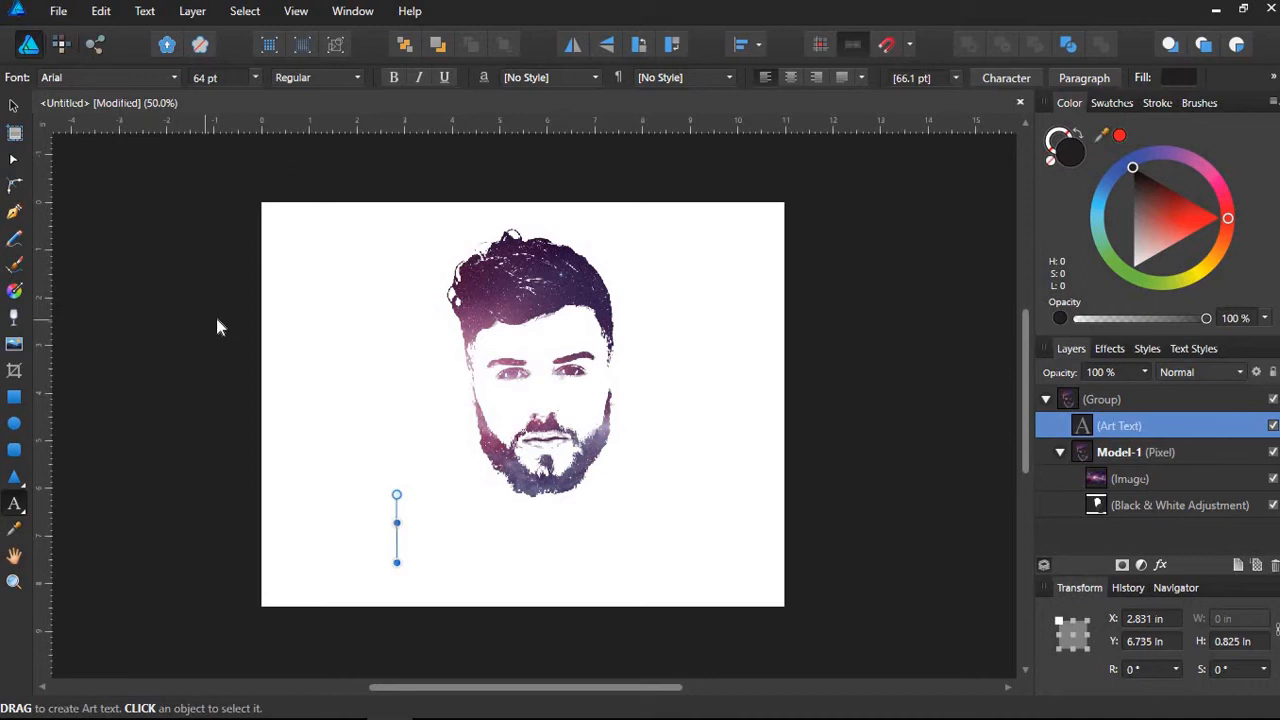
pyautogui.write('A')
pyautogui.press('BackSpace')
pyautogui.write('Affi')
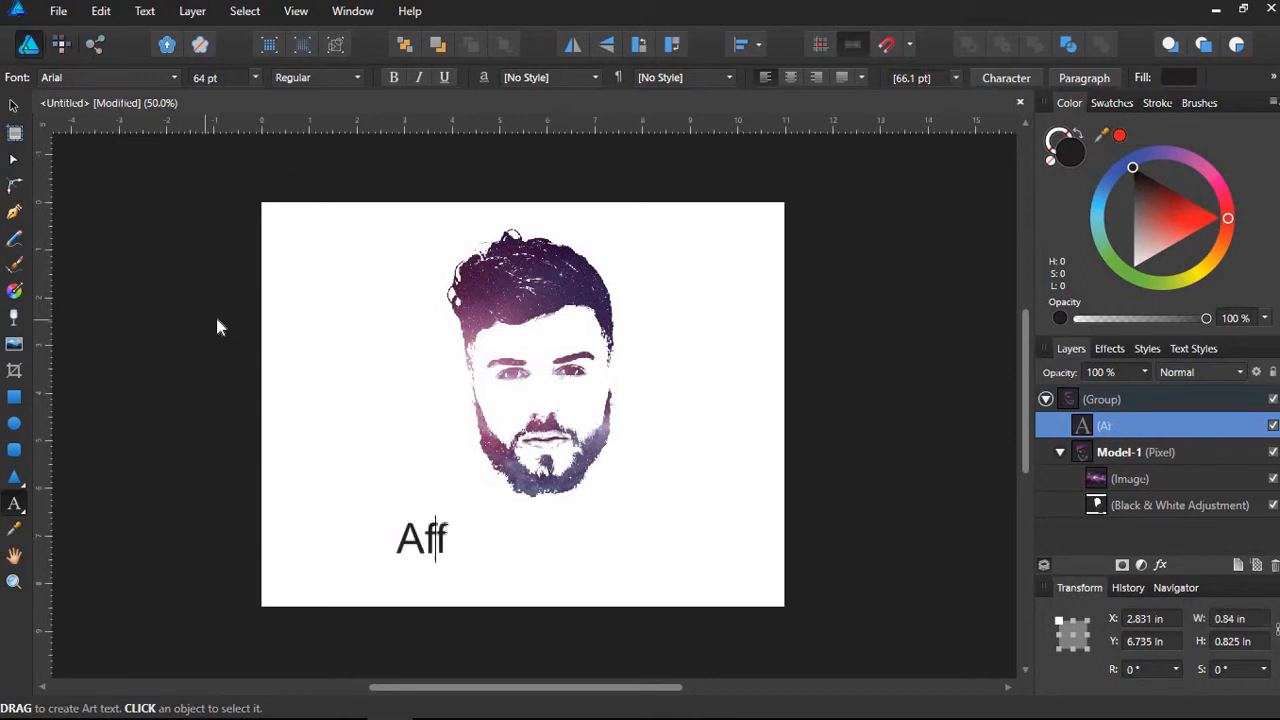
pyautogui.press('BackSpace')
pyautogui.press('BackSpace')
pyautogui.press('BackSpace')
pyautogui.press('BackSpace')
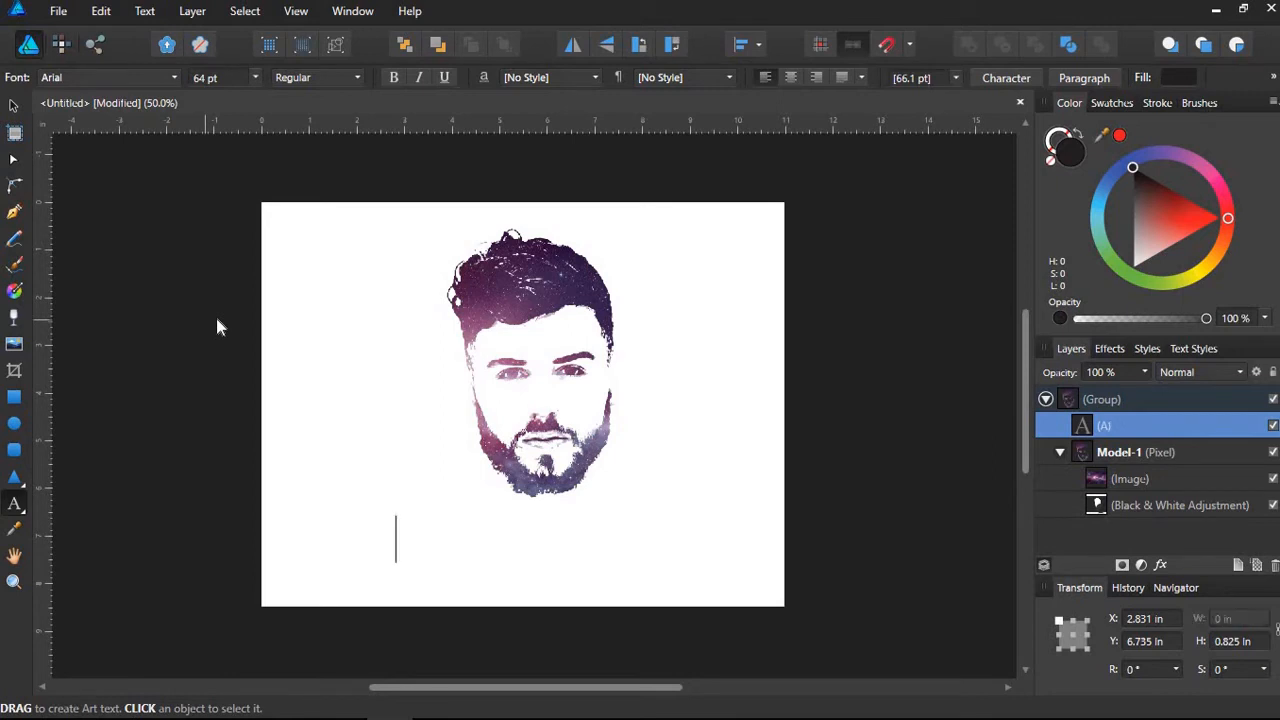
# Enter the title AFFINITY DESIGNER and position it beneath the head at about X 1.333 in, Y 6.712 in.
pyautogui.write('AFFINIT')
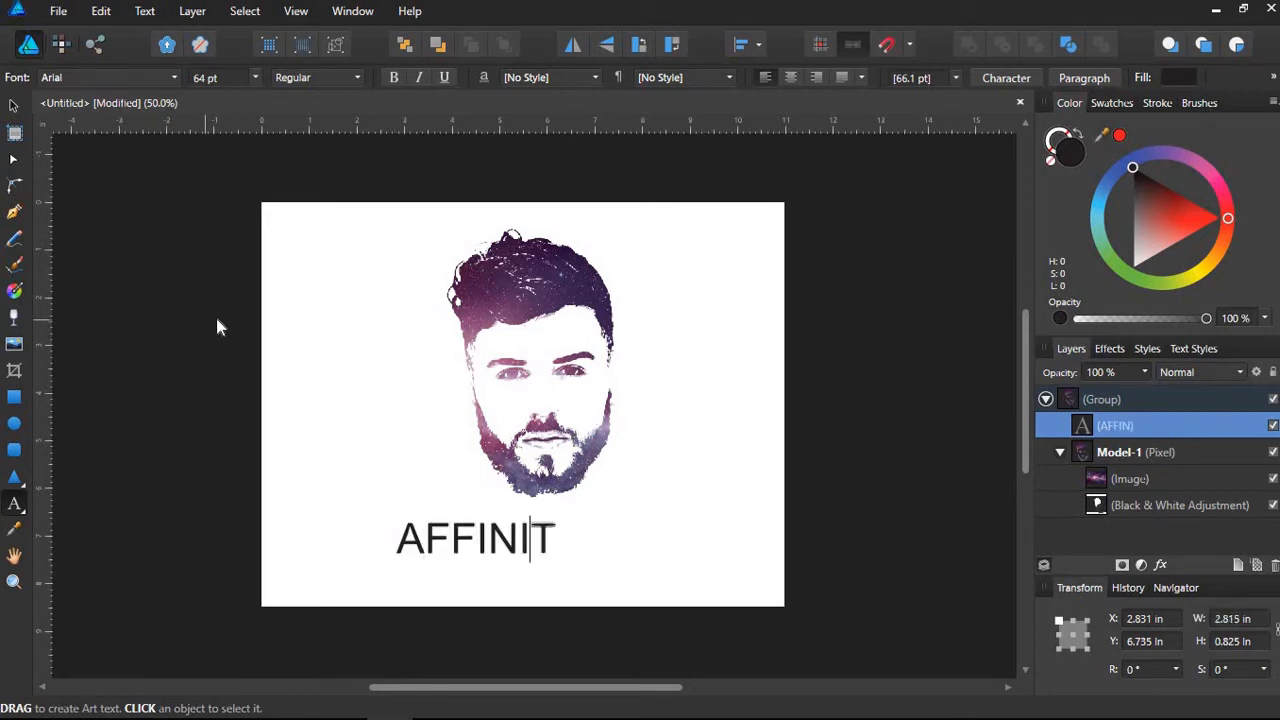
pyautogui.write('Y DESIGN')
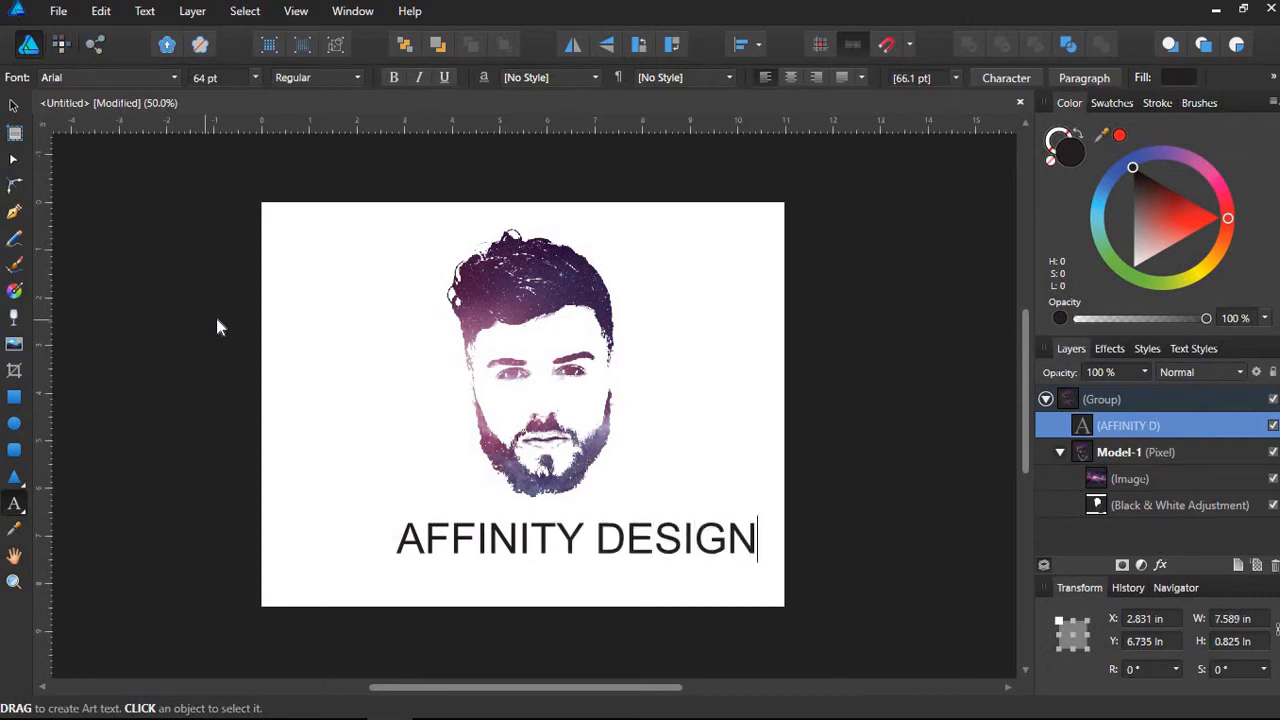
pyautogui.write('ER')
pyautogui.press('Escape')
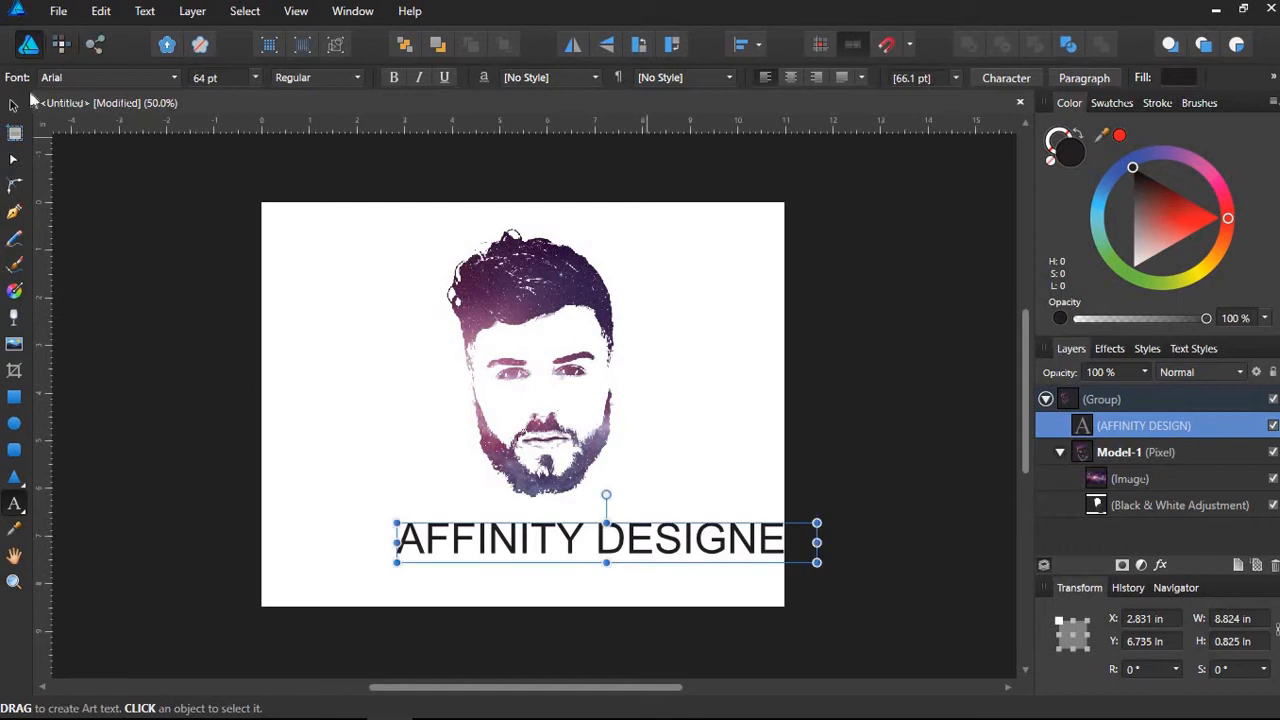
pyautogui.click(14, 106)
pyautogui.moveTo(526, 542); pyautogui.dragTo(455, 541)
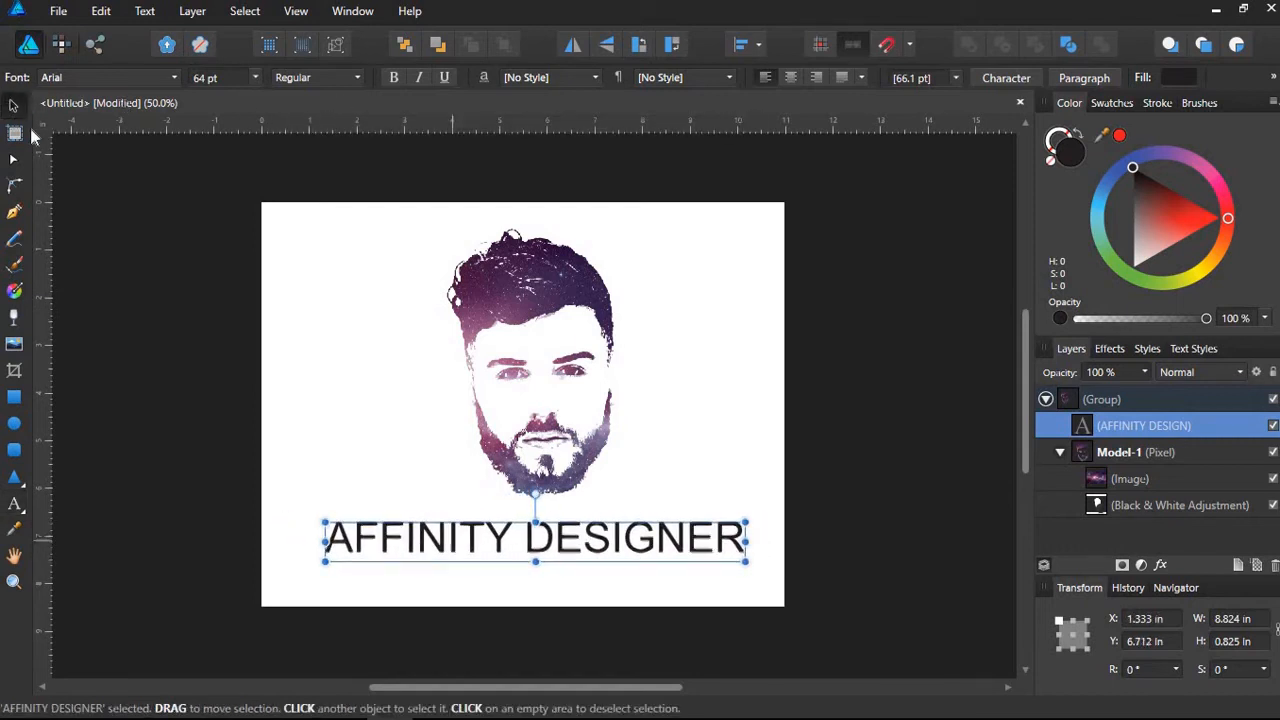
# Change the title's font to Distant Galaxy.
pyautogui.click(173, 78)
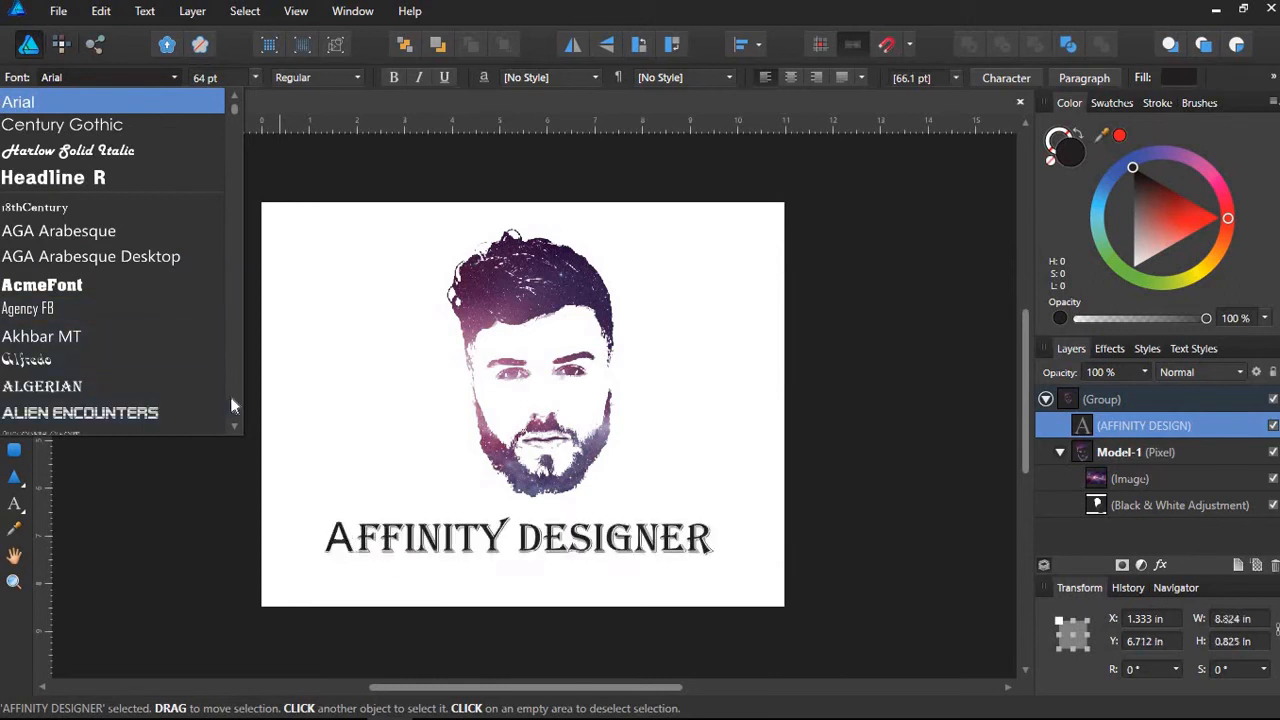
pyautogui.scroll(-4, 169, 390)
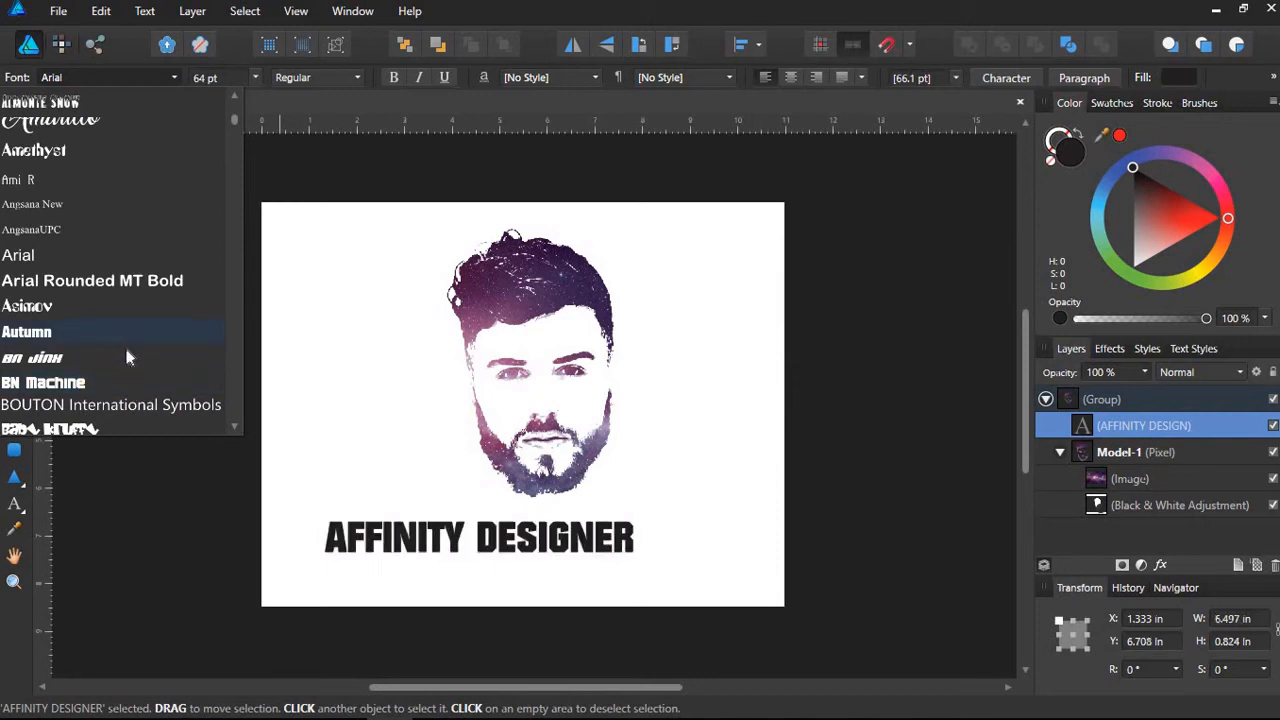
pyautogui.click(231, 395)
pyautogui.click(232, 395)
pyautogui.click(231, 394)
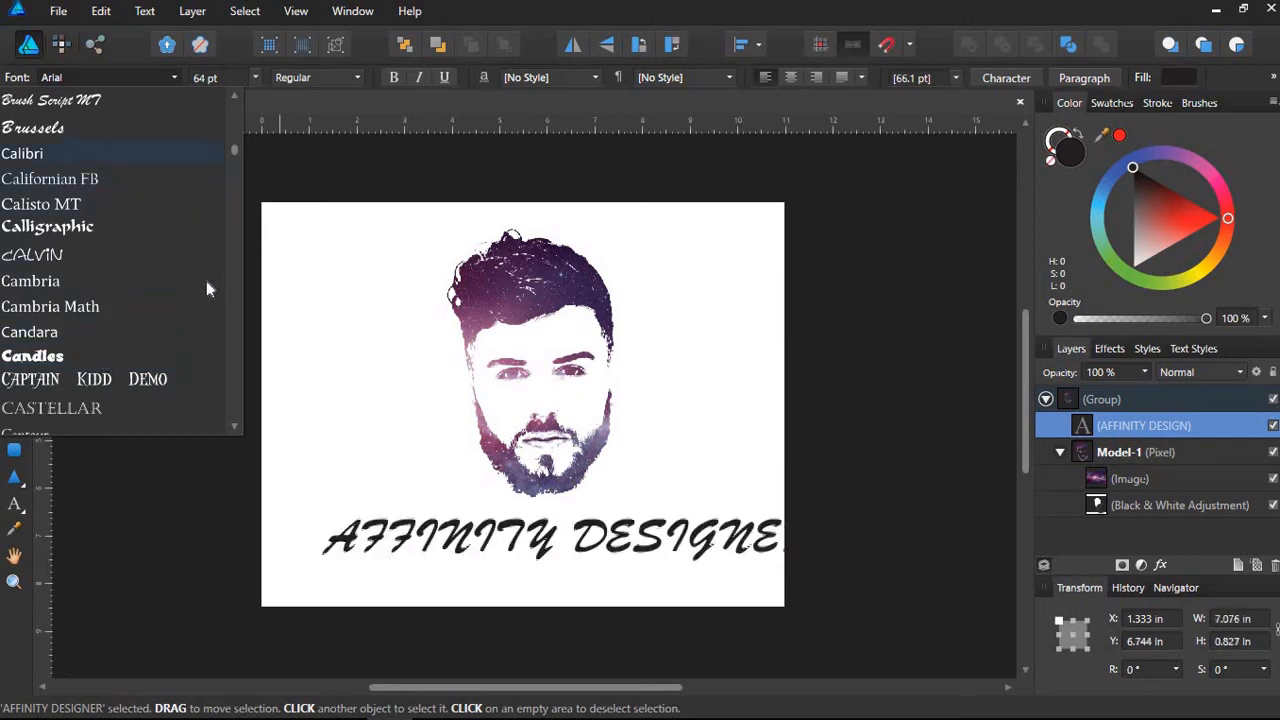
pyautogui.click(231, 345)
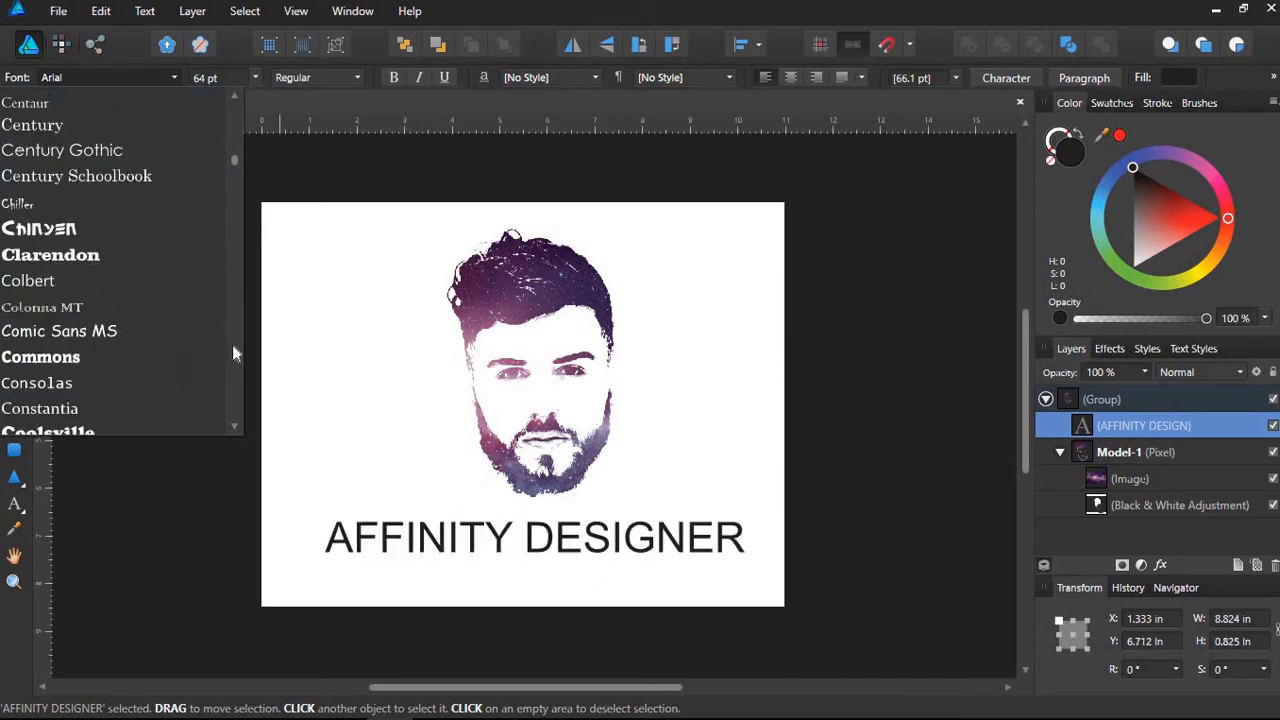
pyautogui.click(232, 360)
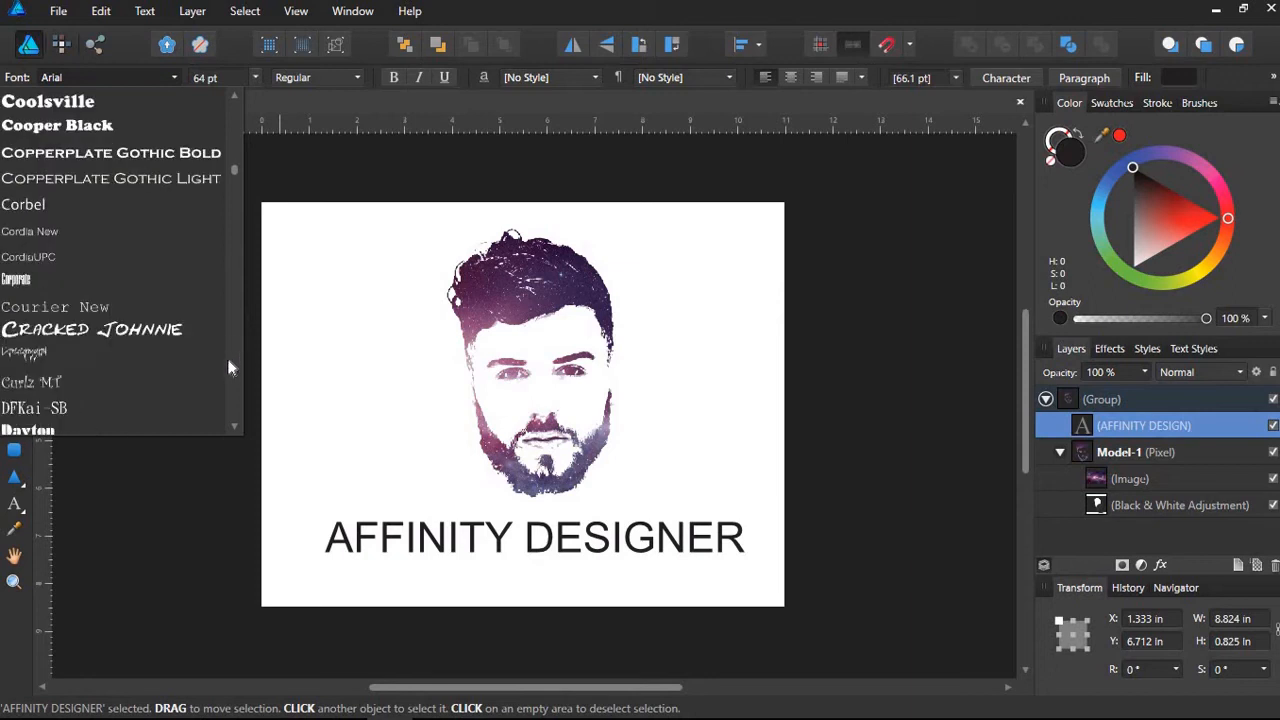
pyautogui.click(230, 374)
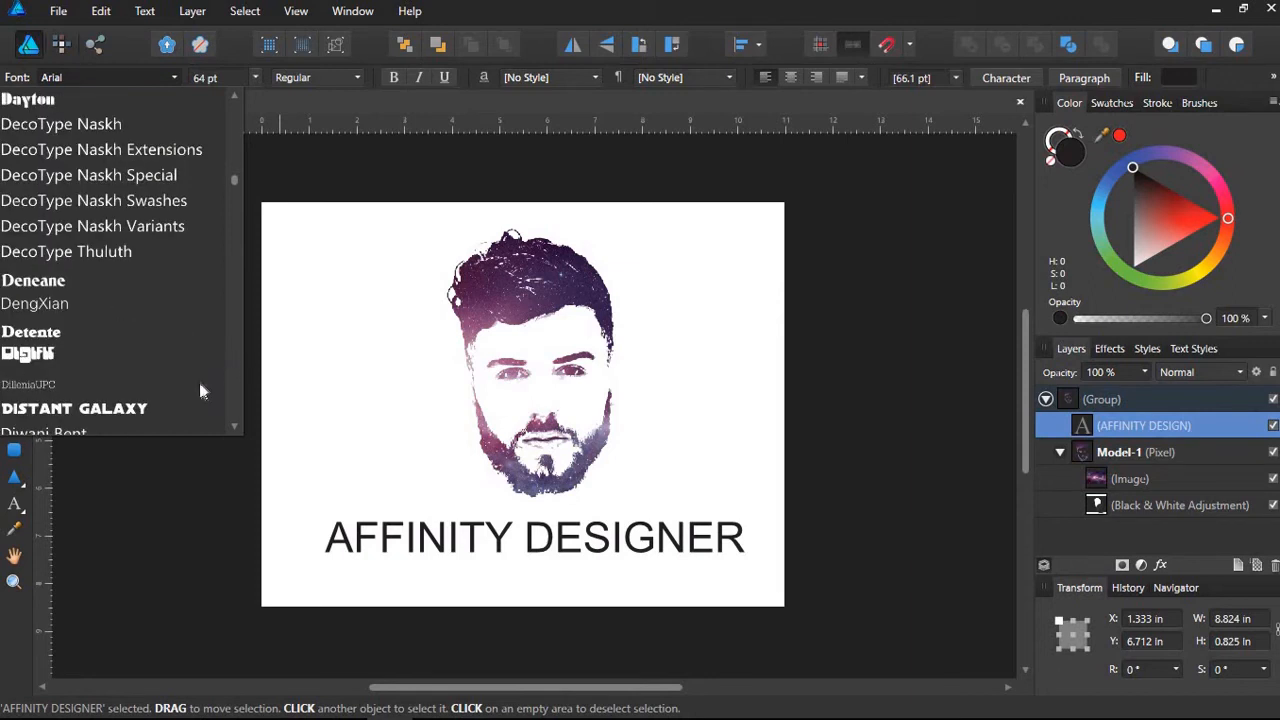
pyautogui.click(145, 410)
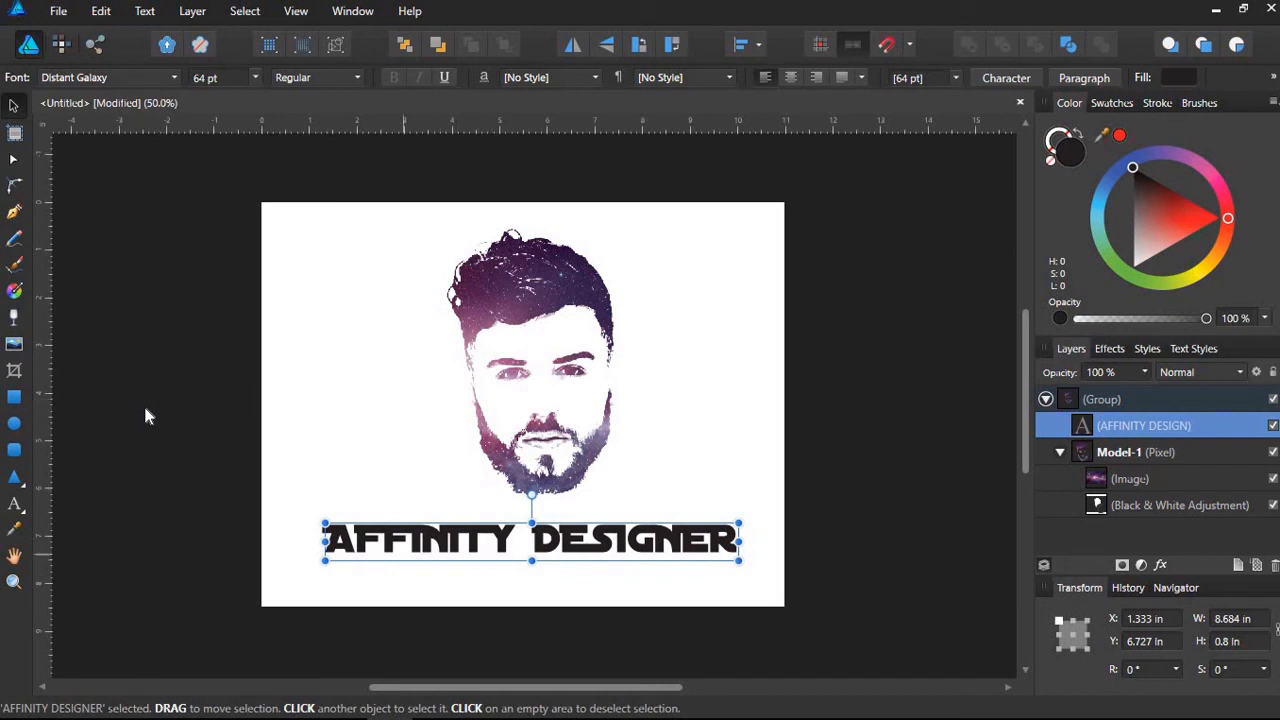
# Adjust the kerning between letter pairs in the word AFFINITY to even out their spacing.
pyautogui.press('t')
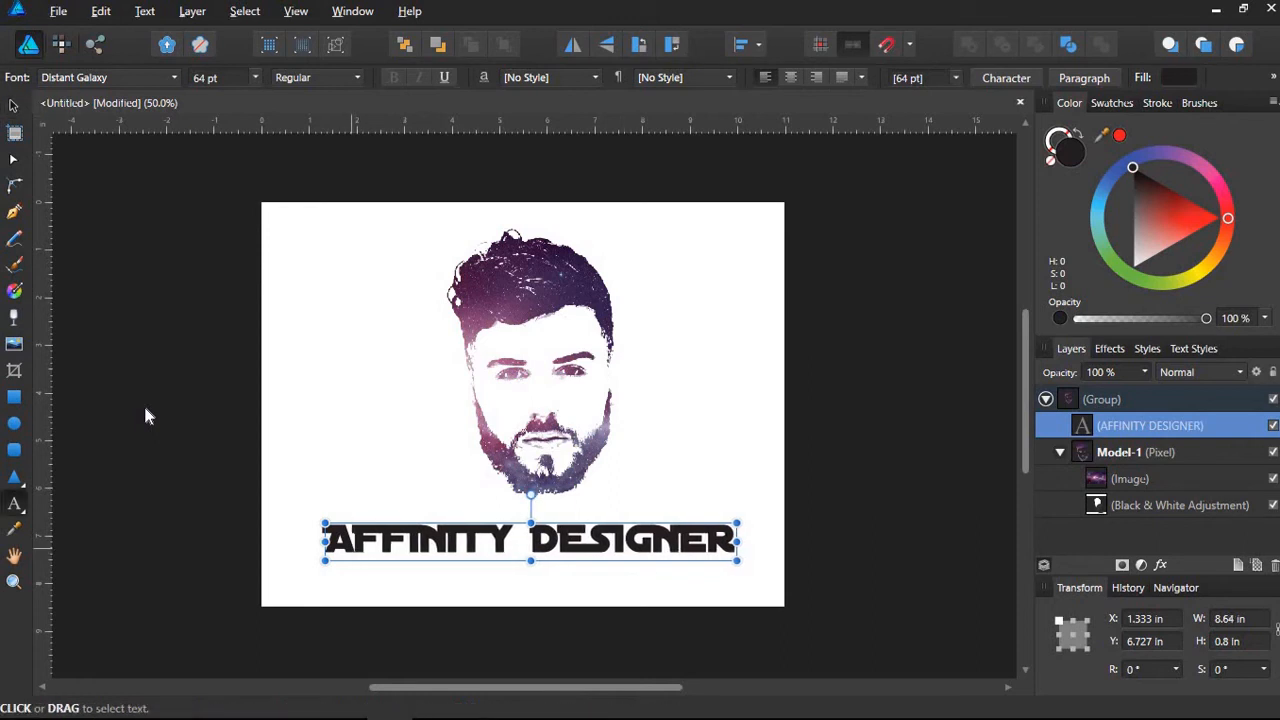
pyautogui.press('Escape')
pyautogui.press('Right')
pyautogui.hotkey('alt', 'Right')
pyautogui.hotkey('alt', 'Right')
pyautogui.hotkey('alt', 'Right')
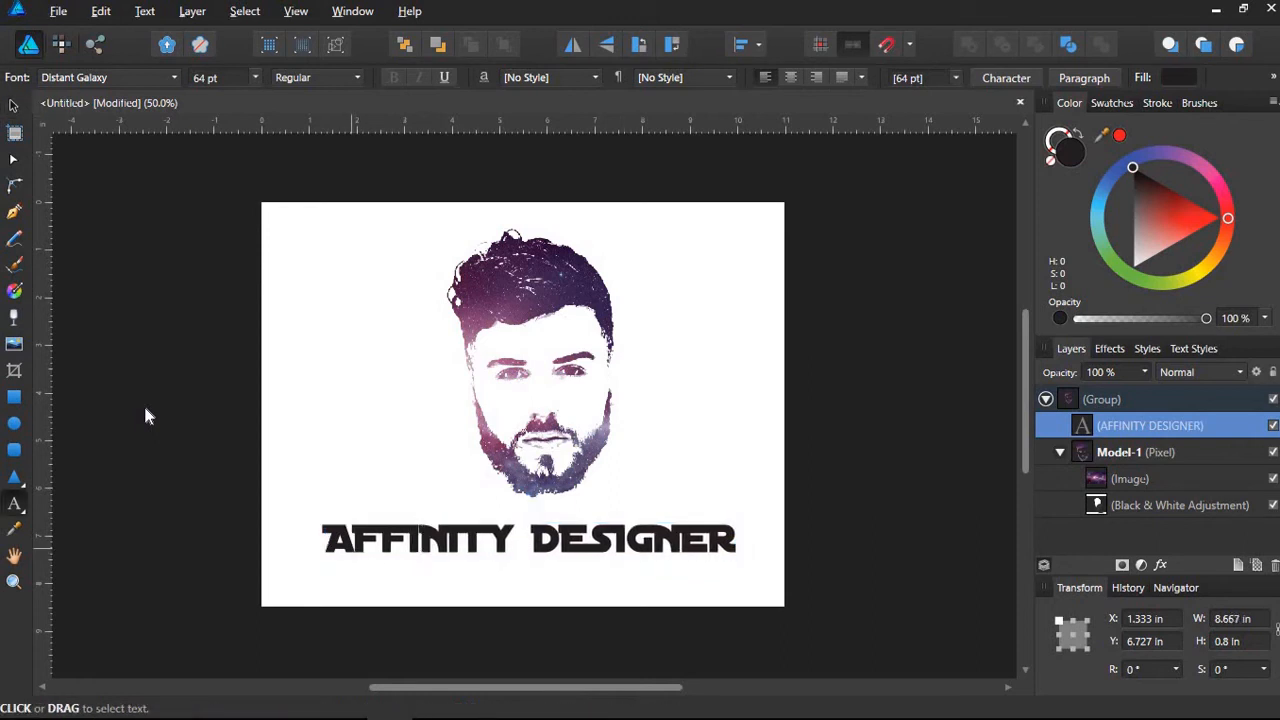
pyautogui.hotkey('alt', 'Left')
pyautogui.hotkey('alt', 'Left')
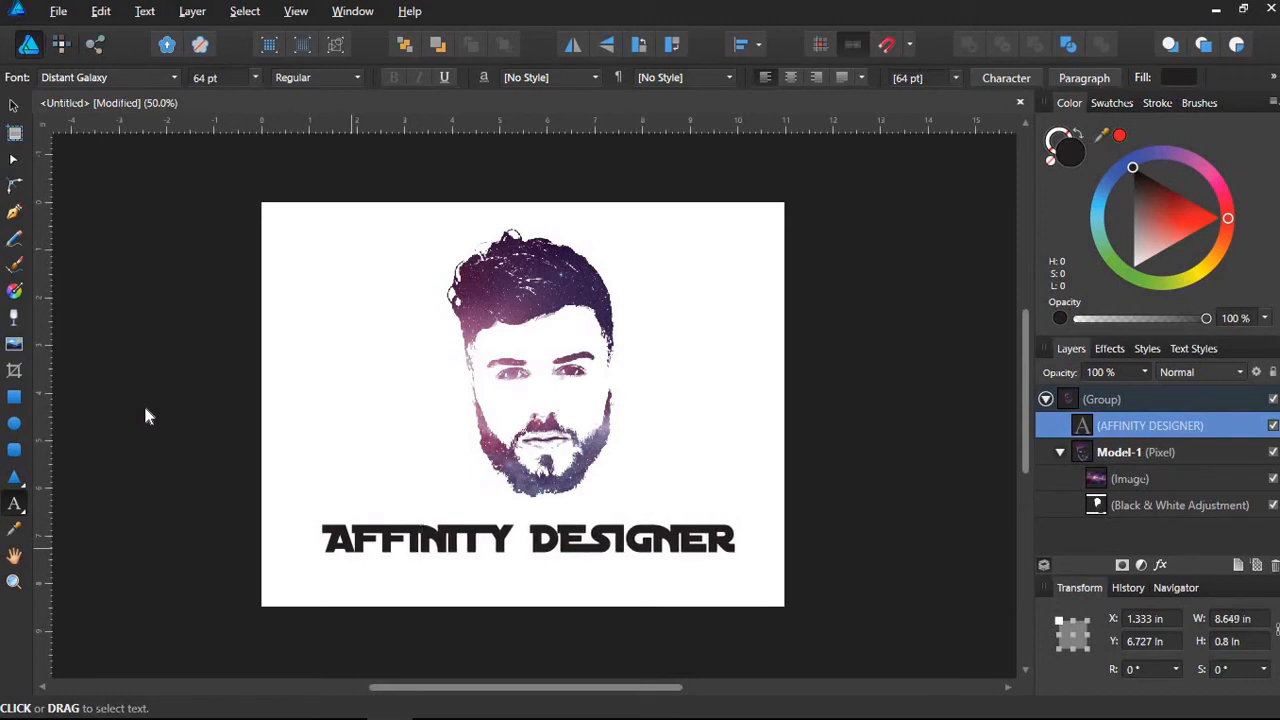
pyautogui.hotkey('alt', 'Right')
pyautogui.hotkey('alt', 'Left')
pyautogui.hotkey('alt', 'Left')
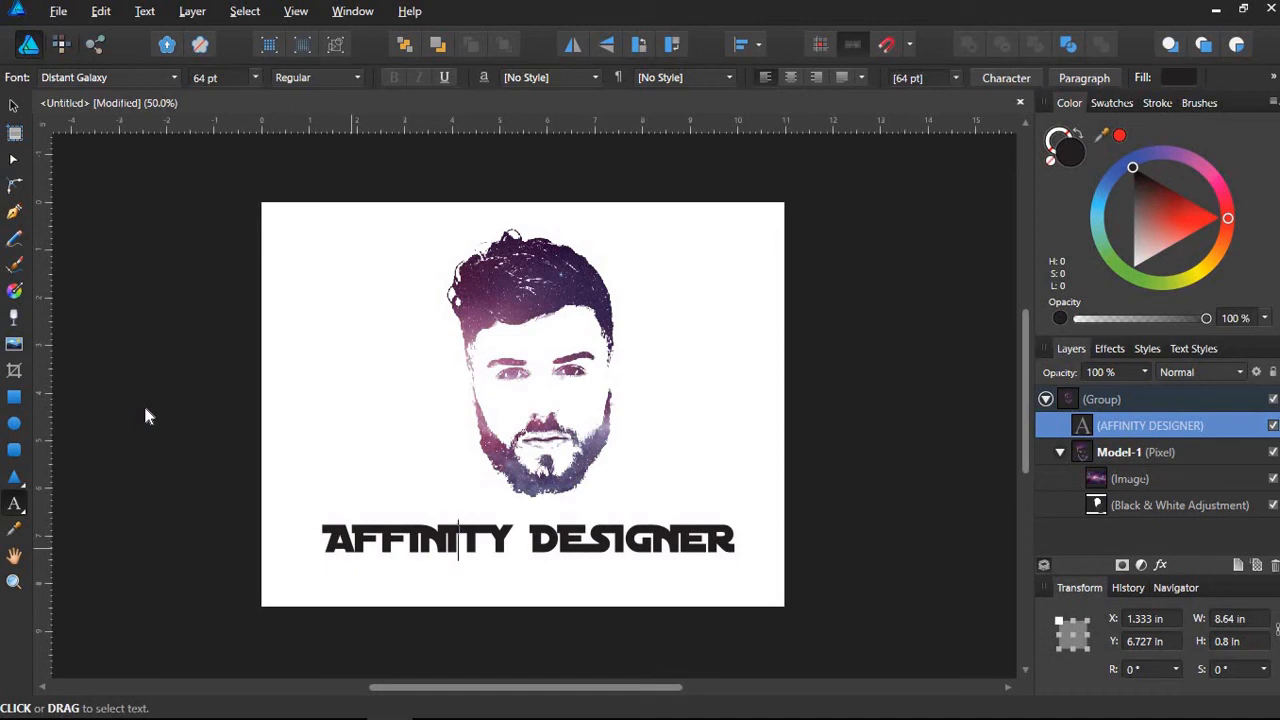
# Tighten the kerning between letters in the word DESIGNER, bringing the title's width to about 8.613 in.
pyautogui.press('Right')
pyautogui.hotkey('alt', 'Left')
pyautogui.hotkey('alt', 'Left')
pyautogui.hotkey('alt', 'Left')
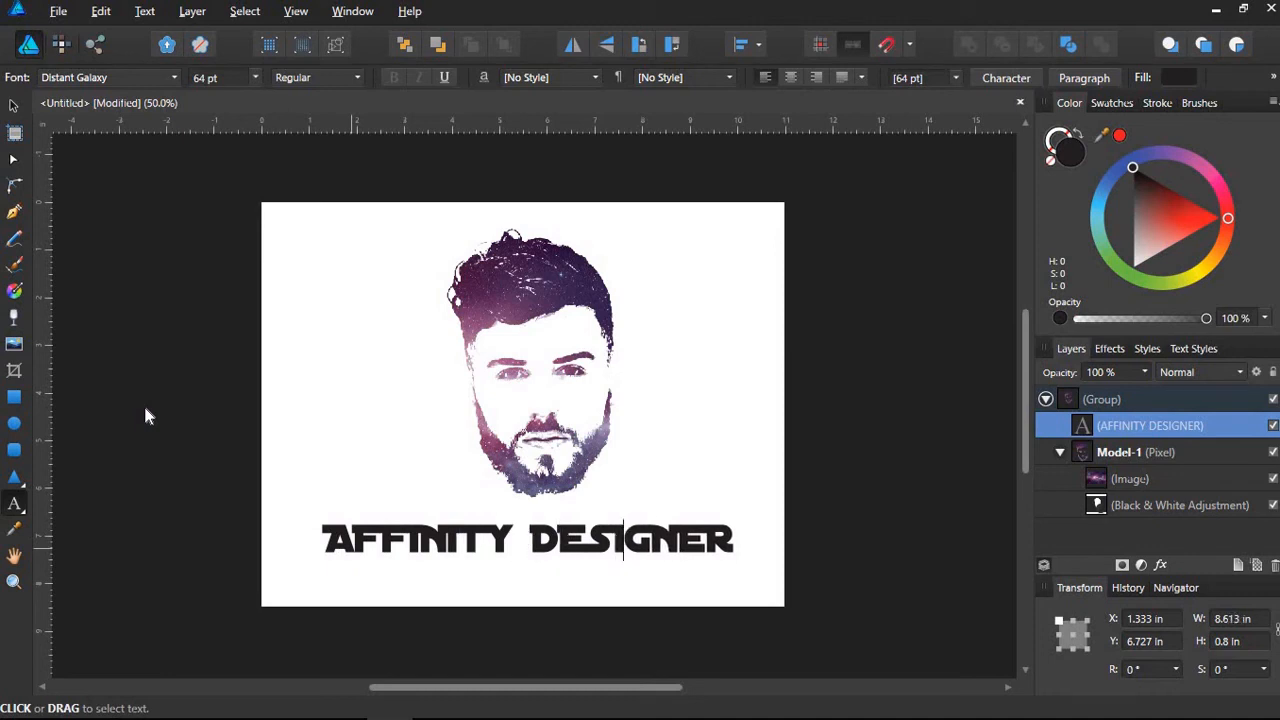
pyautogui.press('Right')
pyautogui.press('Right')
pyautogui.press('Escape')
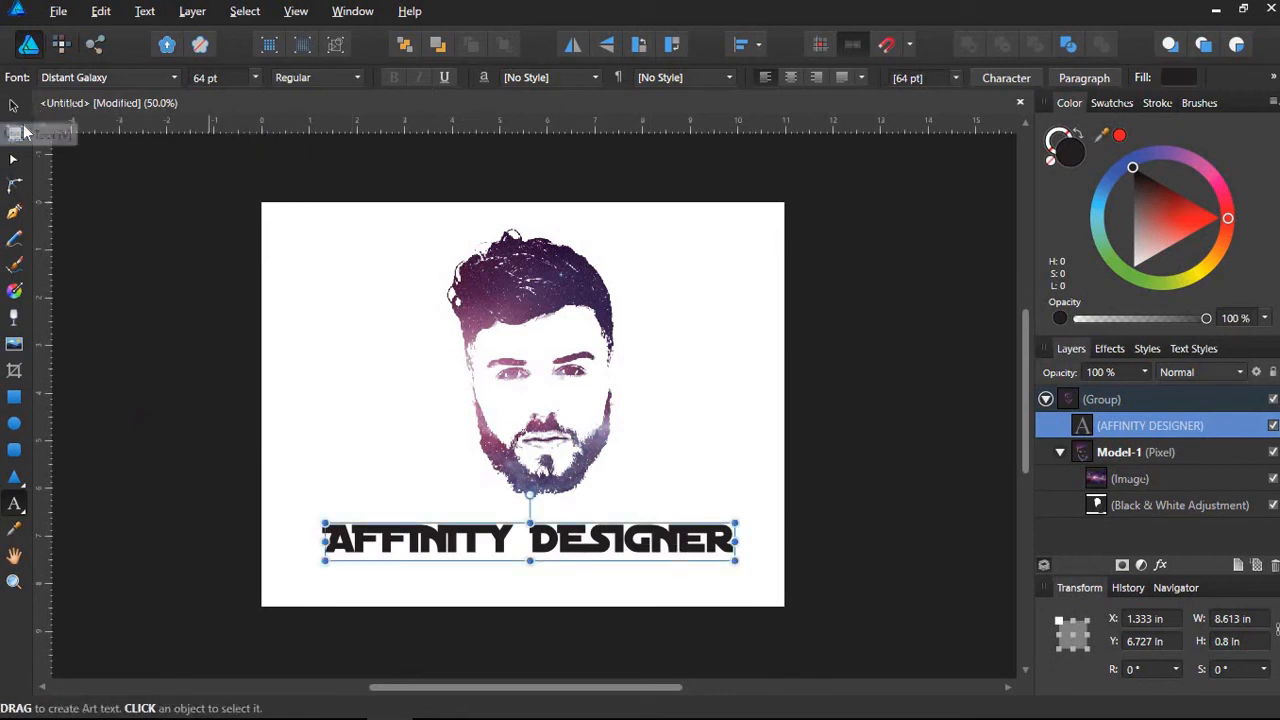
# Copy the galaxy image from inside Model-1 and nest the copy inside the AFFINITY DESIGNER text so it fills the letters.
pyautogui.click(14, 106)
pyautogui.click(1114, 480)
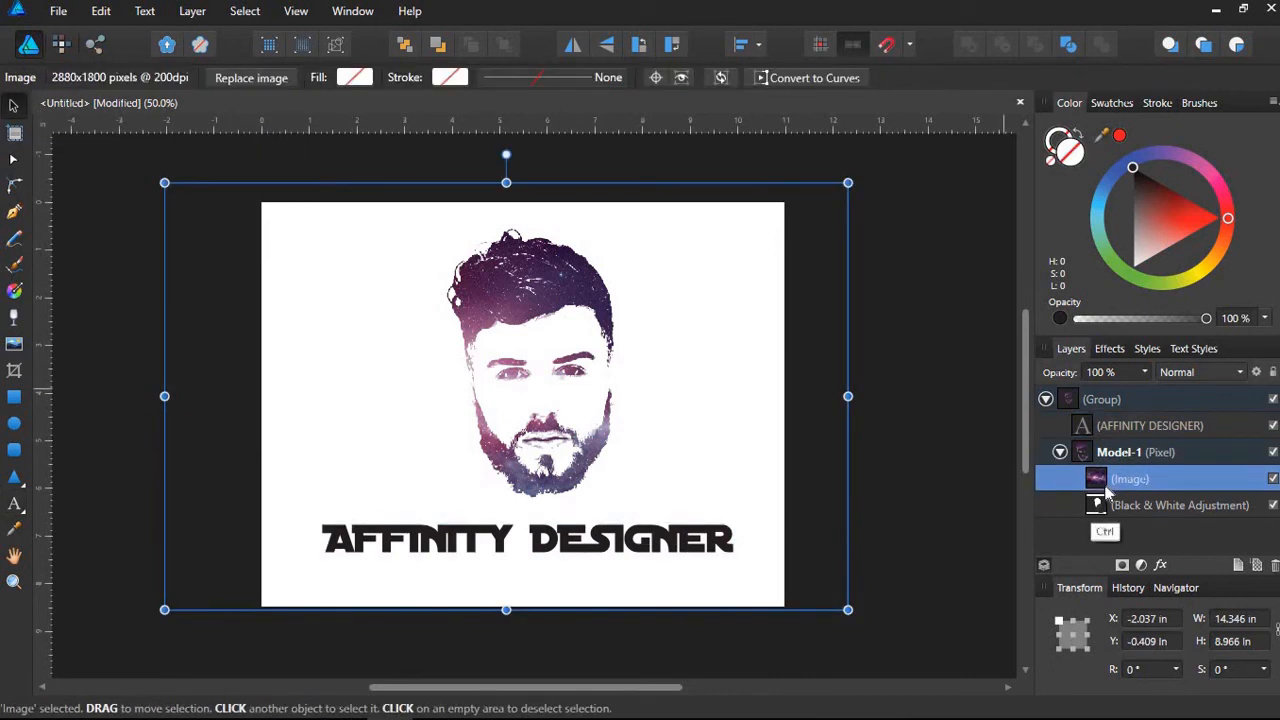
pyautogui.click(1059, 452)
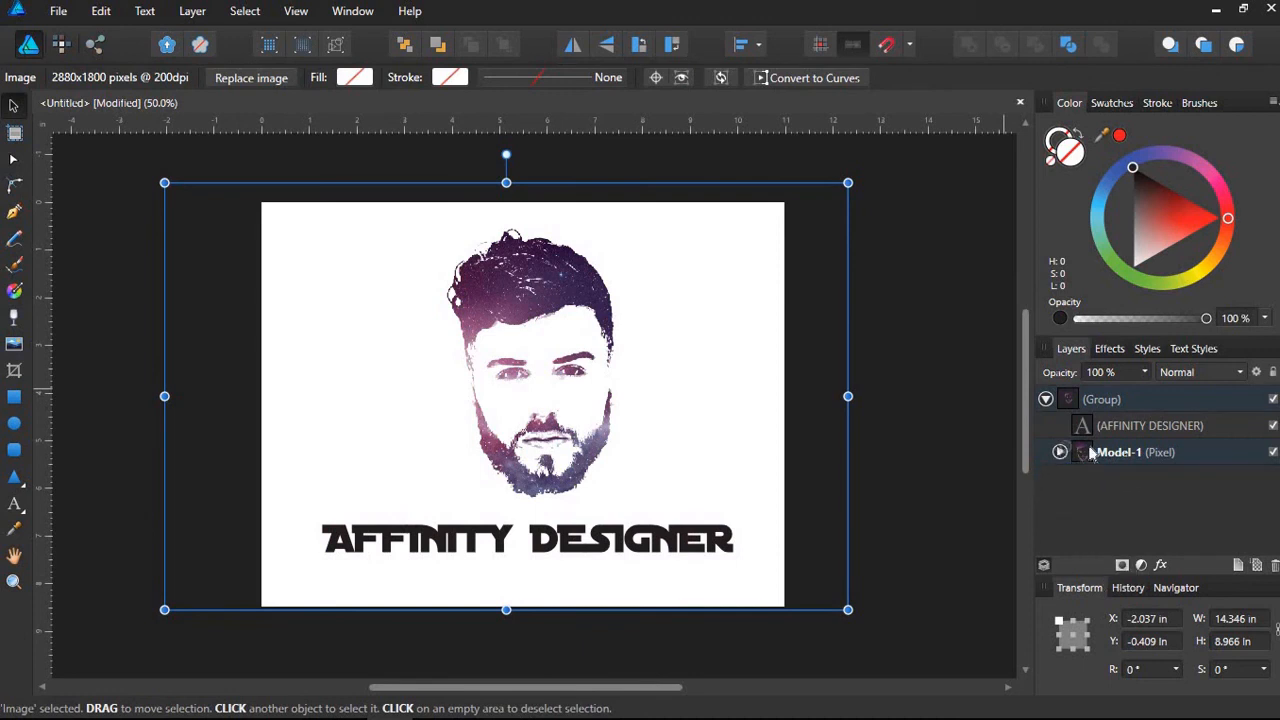
pyautogui.click(1088, 434)
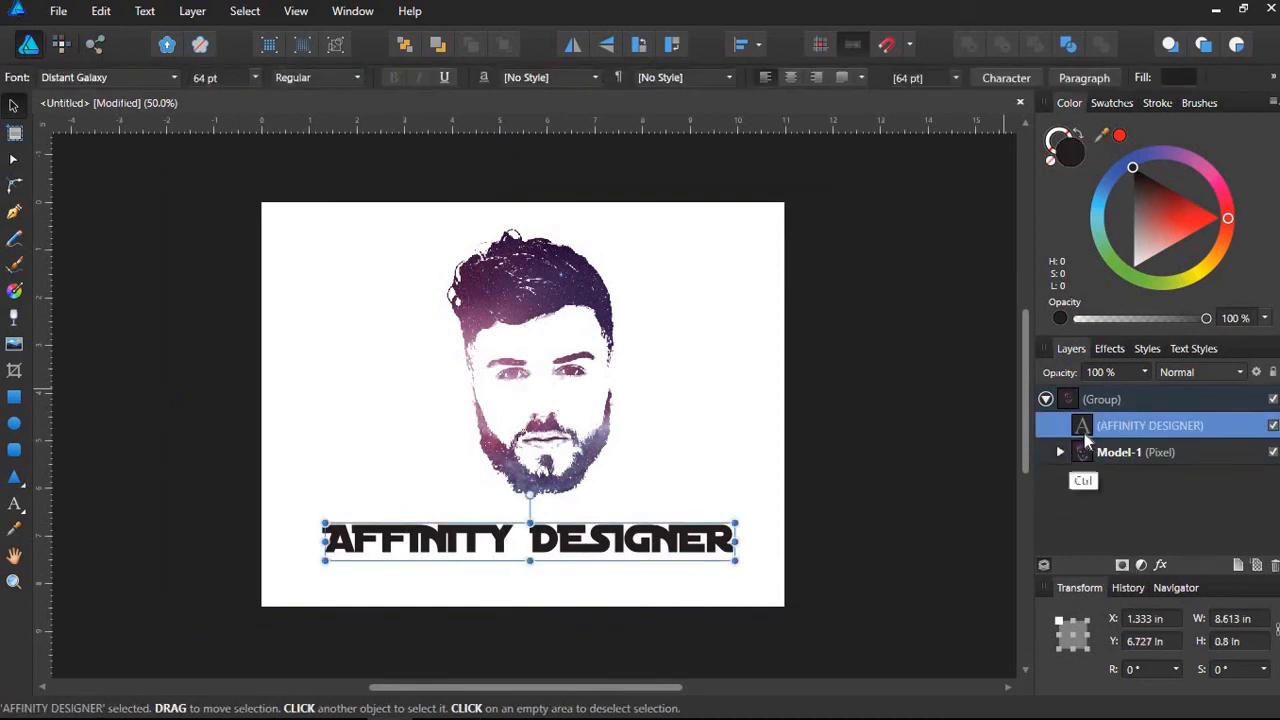
pyautogui.hotkey('ctrl', 'v')
pyautogui.moveTo(1091, 443)
pyautogui.mouseDown()
pyautogui.moveTo(1086, 428)
pyautogui.moveTo(1098, 466)
pyautogui.mouseUp()
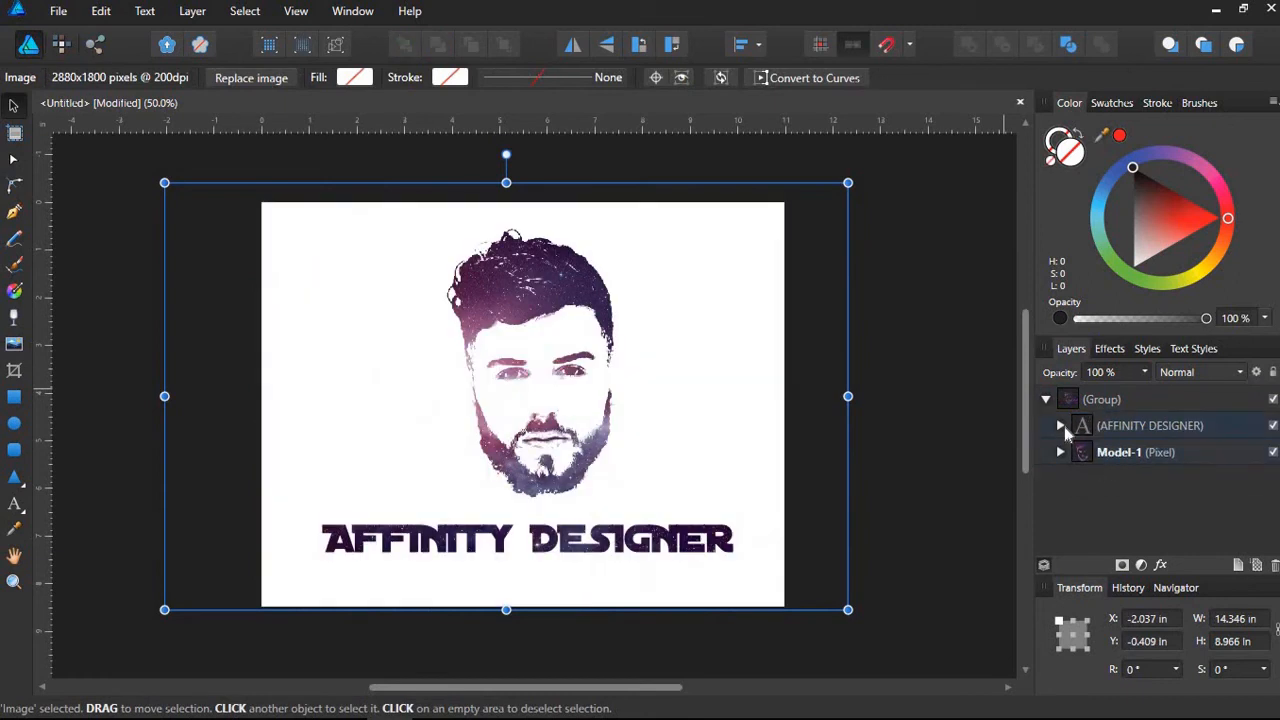
# Reposition the galaxy image inside the title to about X -0.922 in, Y 0.009 in, and deselect everything.
pyautogui.click(1060, 426)
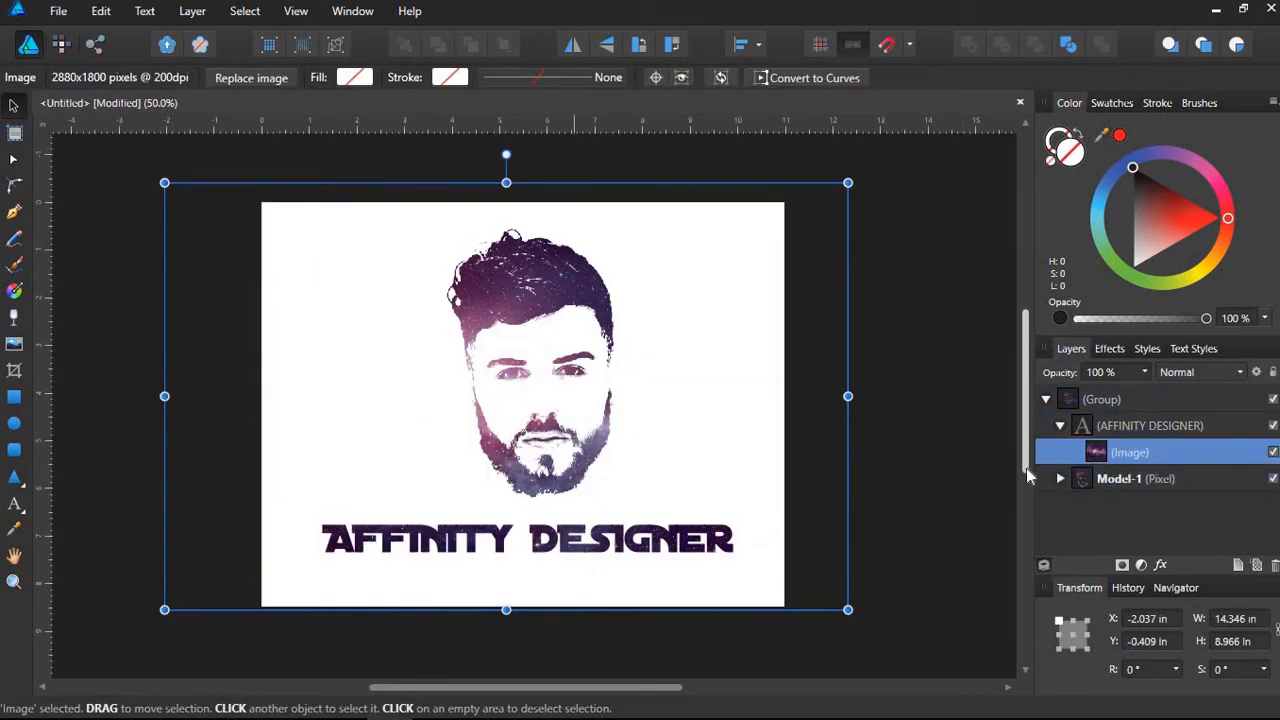
pyautogui.moveTo(566, 537)
pyautogui.mouseDown()
pyautogui.moveTo(590, 526)
pyautogui.moveTo(558, 548)
pyautogui.moveTo(602, 535)
pyautogui.moveTo(633, 564)
pyautogui.moveTo(619, 558)
pyautogui.mouseUp()
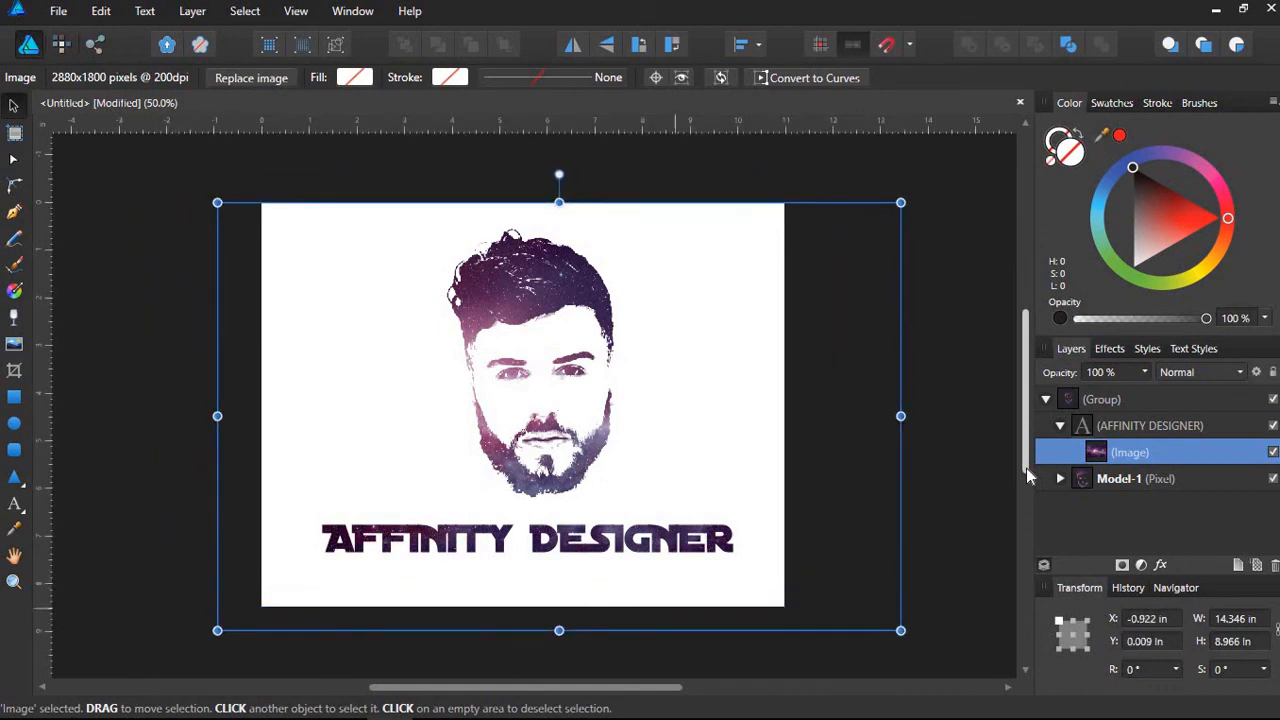
pyautogui.click(308, 184)
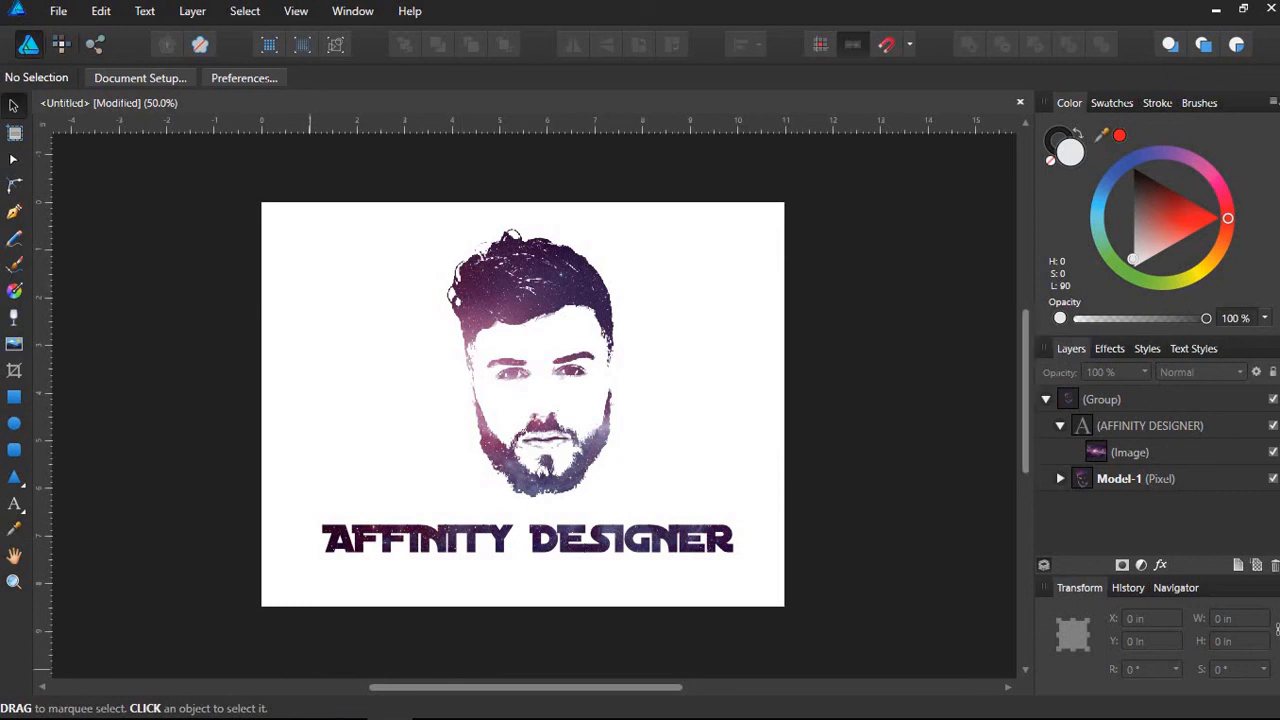
pyautogui.moveTo(342, 715)
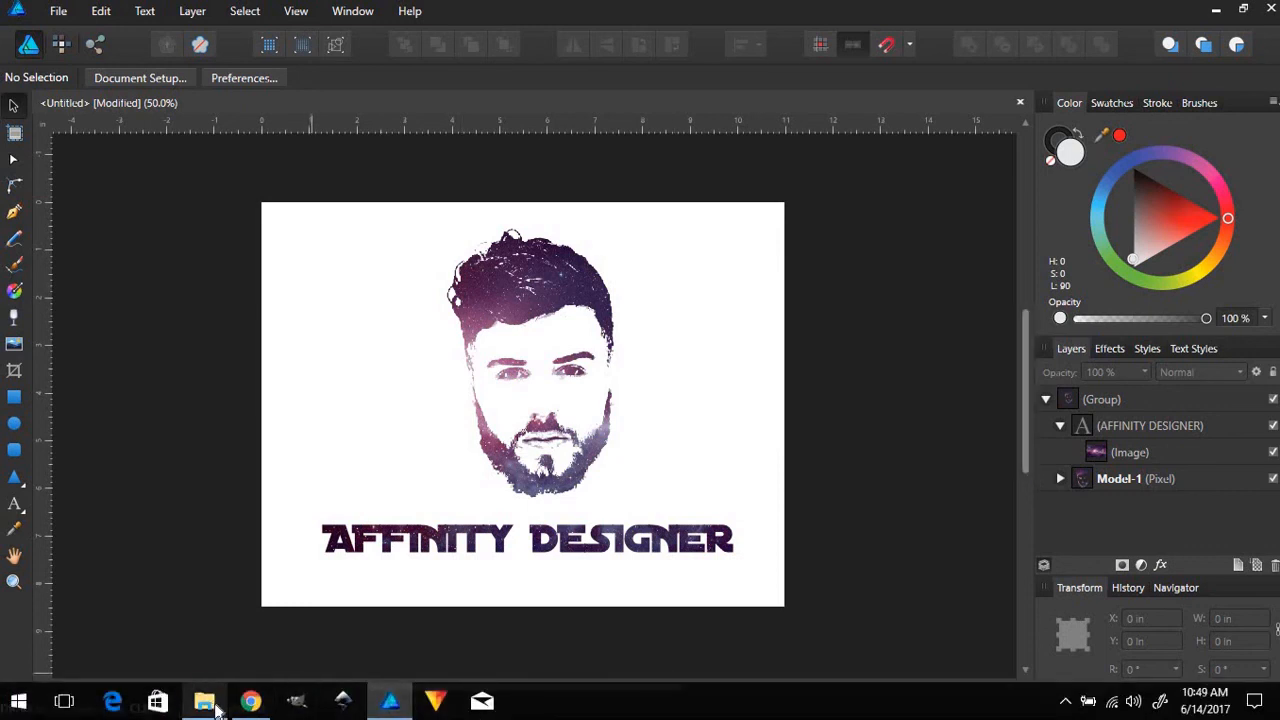